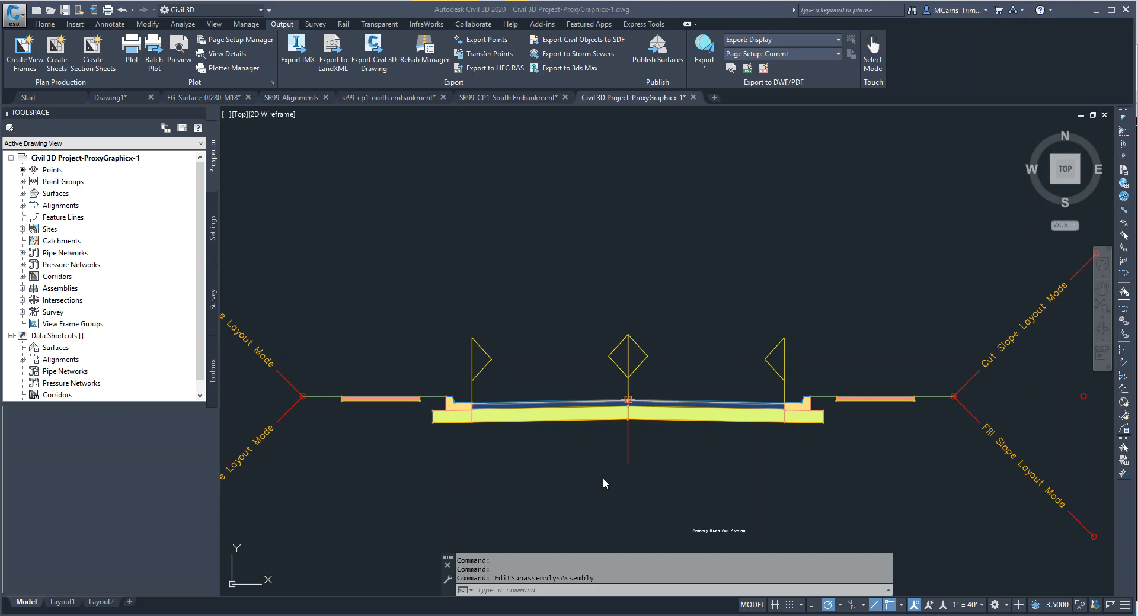
Inspect the left lane subassembly of the Primary Road Full Section assembly up close and clear the selection.
click(607, 414)
click(599, 416)
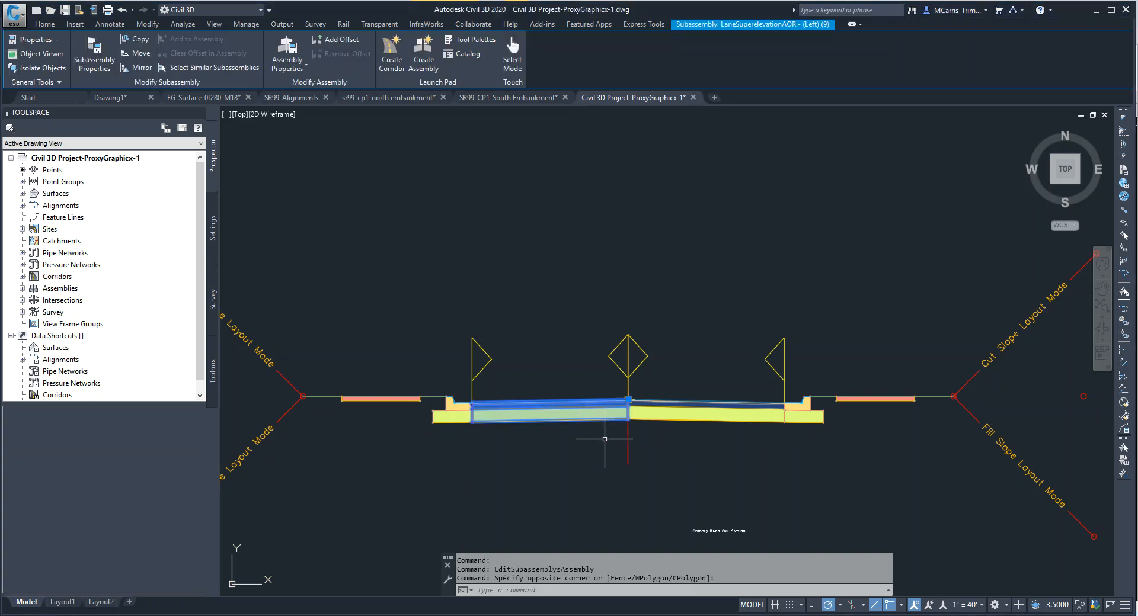
mouse_move(623, 418)
scroll(587, 410, up, 6)
scroll(586, 410, down, 4)
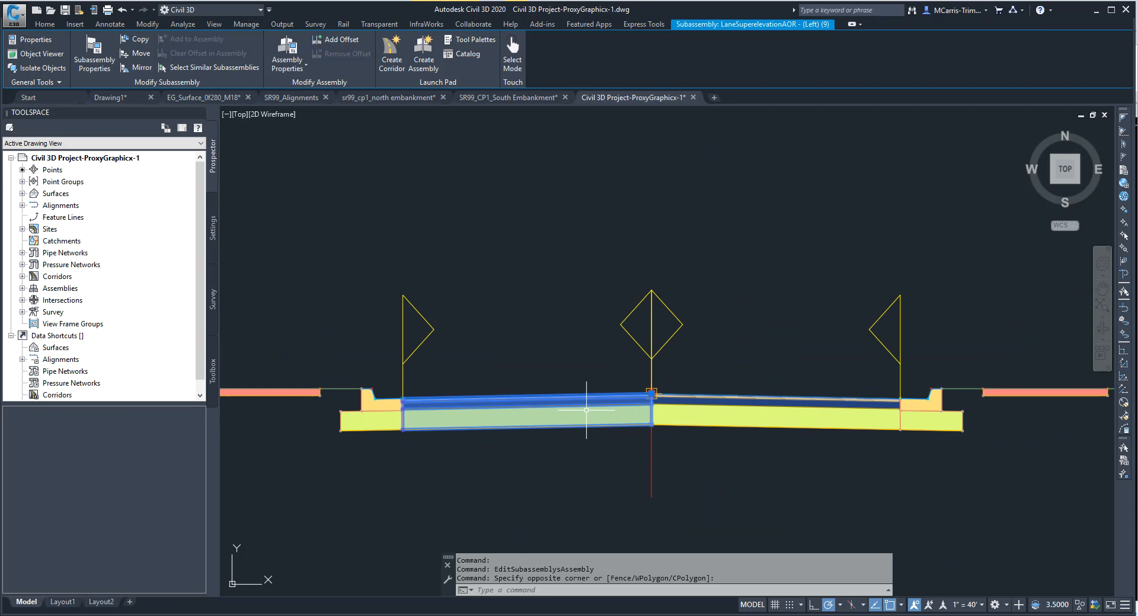
key(Escape)
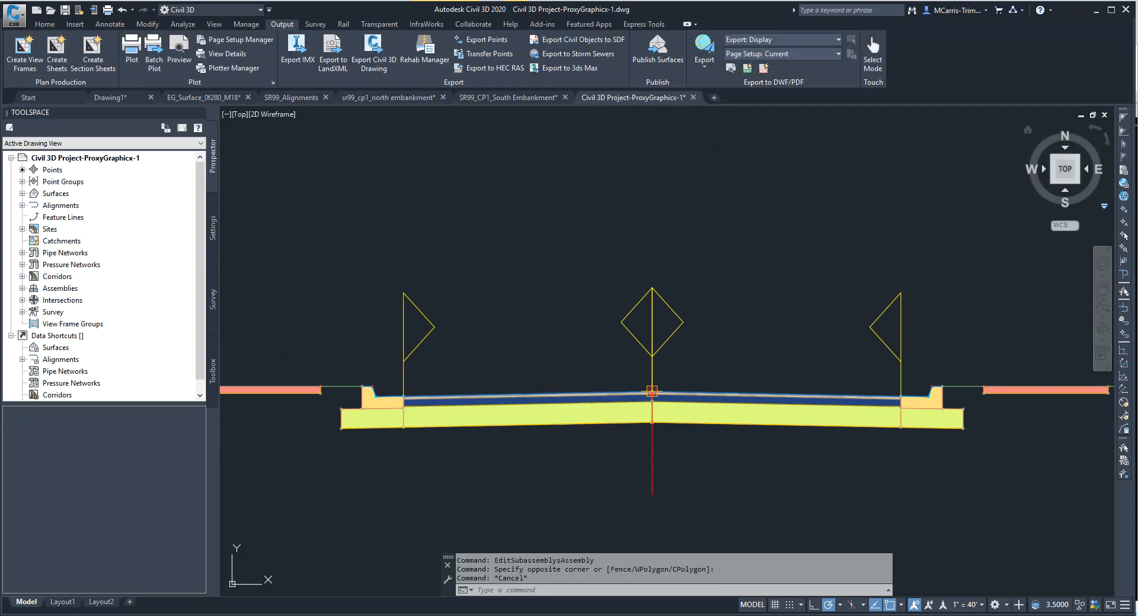
Review the lane subassembly's coding diagram and its point, link and shape codes in the Civil 3D Help, then minimize the help window.
mouse_move(1137, 204)
mouse_down()
mouse_move(711, 204)
mouse_move(465, 67)
mouse_move(475, 41)
mouse_up()
scroll(630, 287, down, 3)
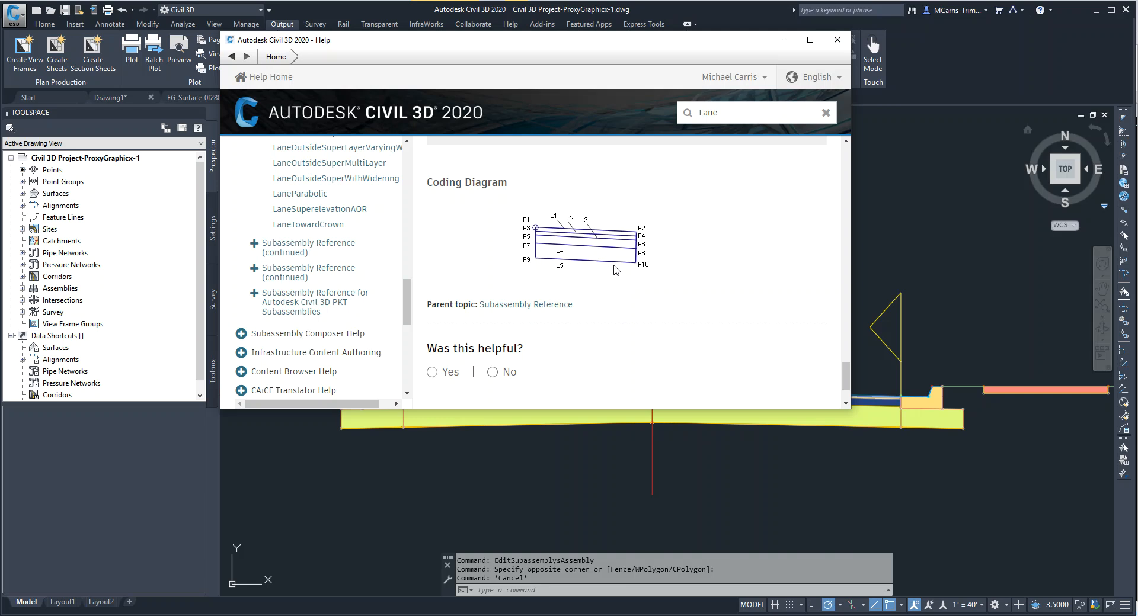
scroll(616, 270, up, 5)
scroll(617, 270, up, 5)
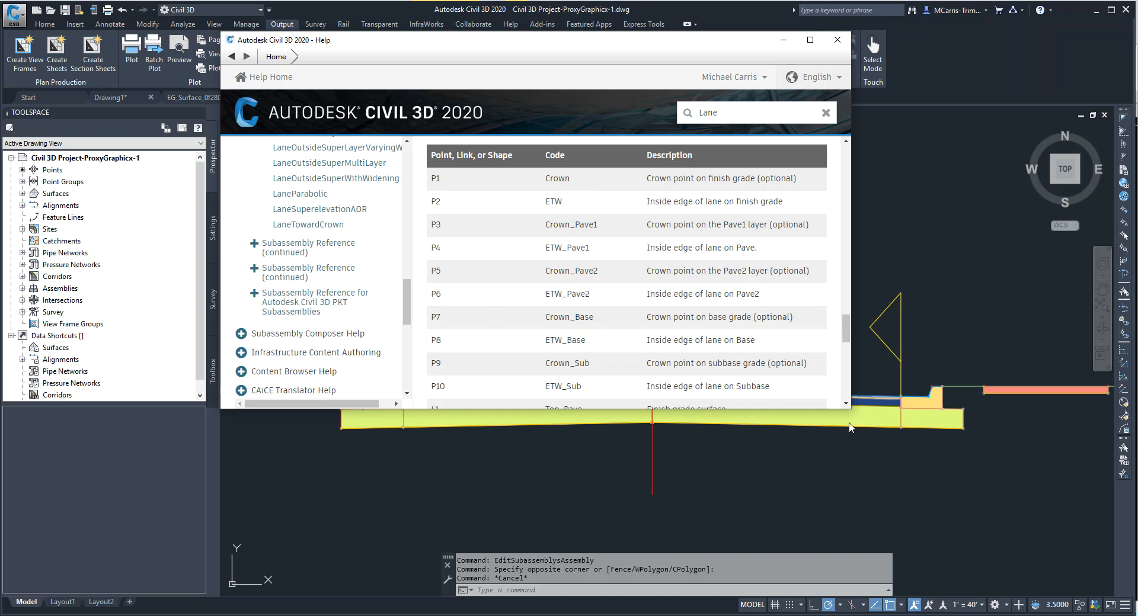
drag(848, 408, 940, 589)
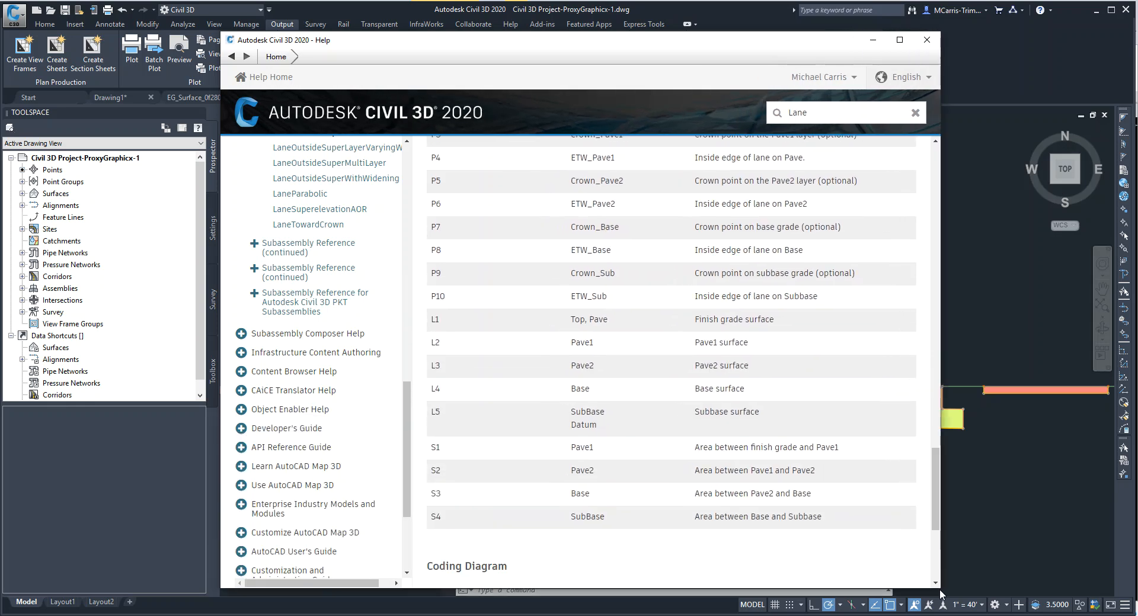
scroll(660, 283, down, 5)
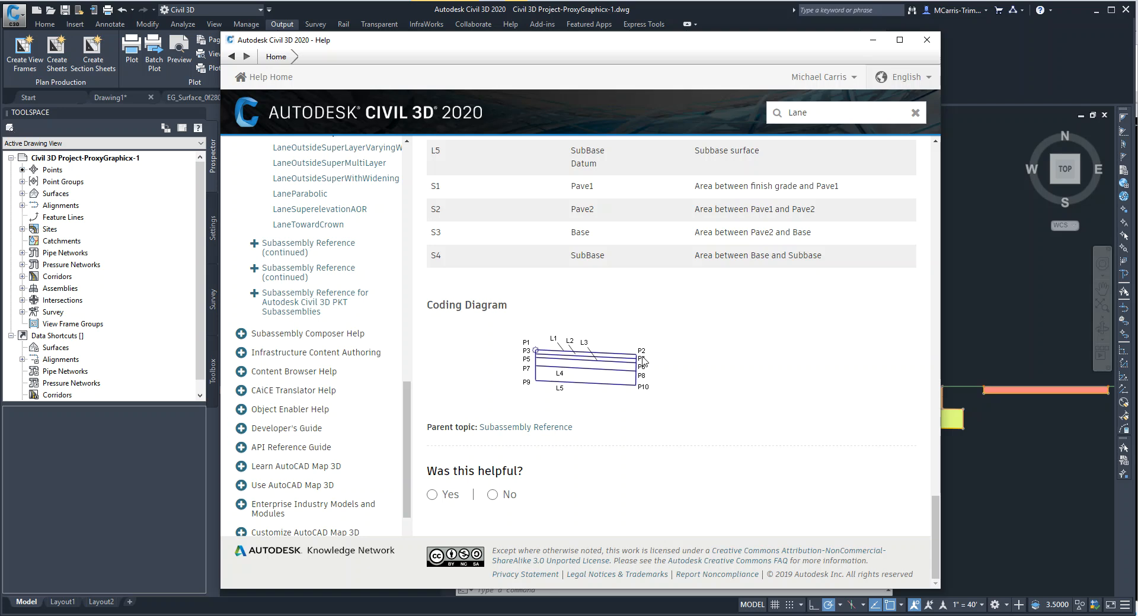
scroll(652, 355, up, 5)
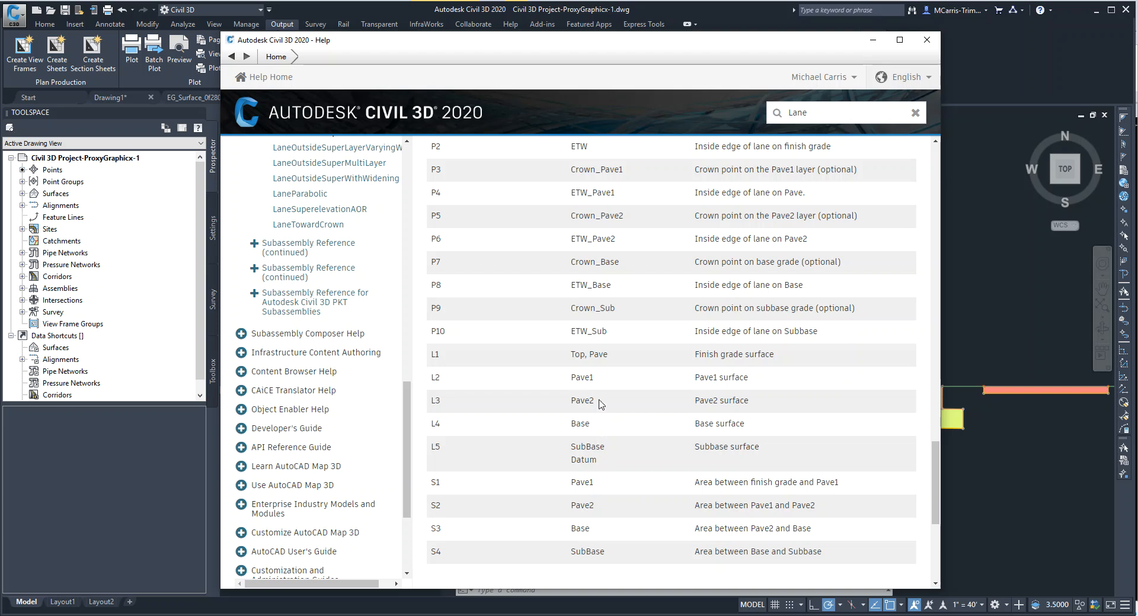
scroll(595, 406, down, 5)
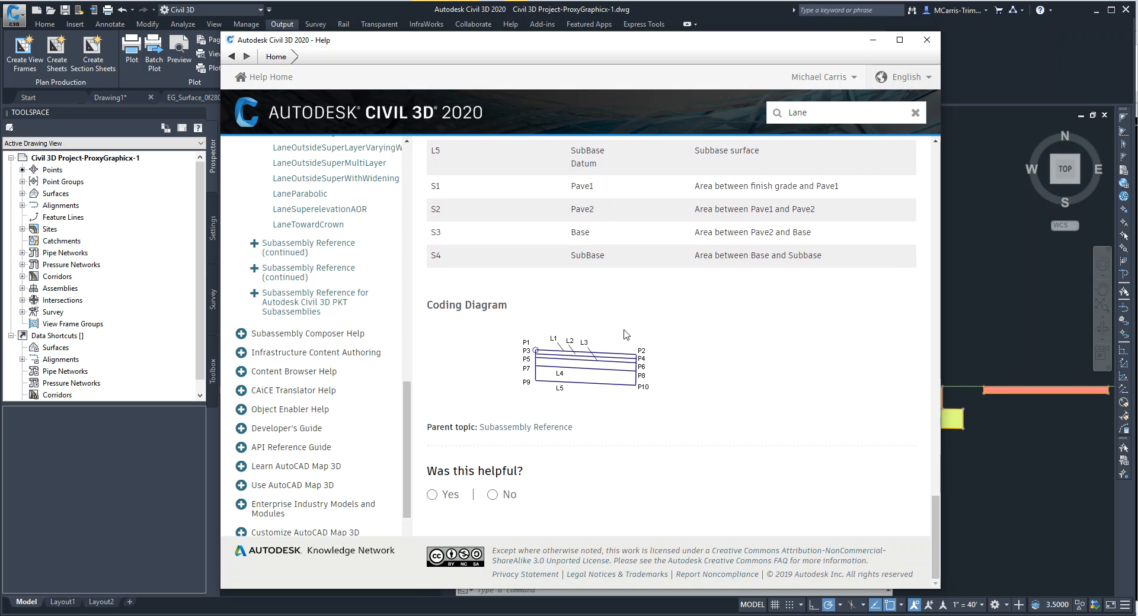
click(872, 40)
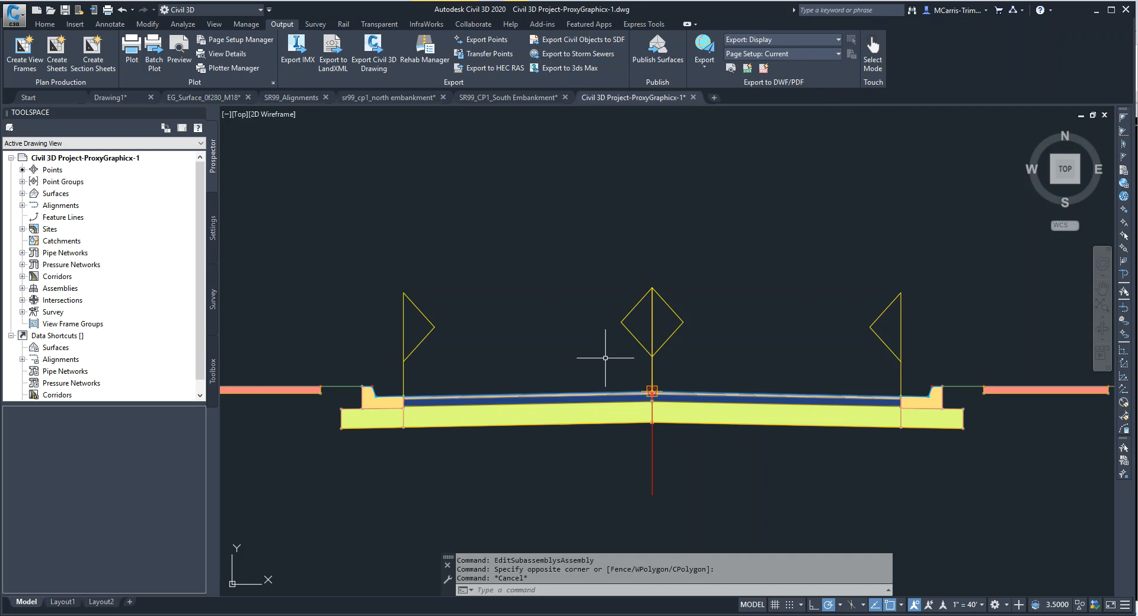
Open the Courthouse corridor from the plan view in the Object Viewer.
scroll(605, 409, down, 10)
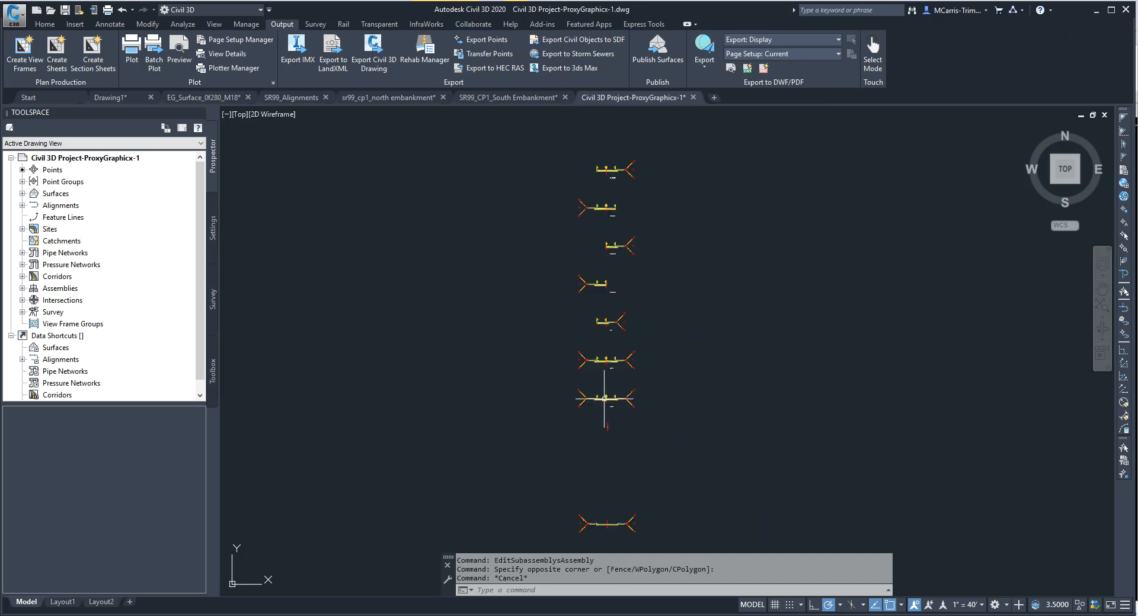
scroll(604, 399, down, 4)
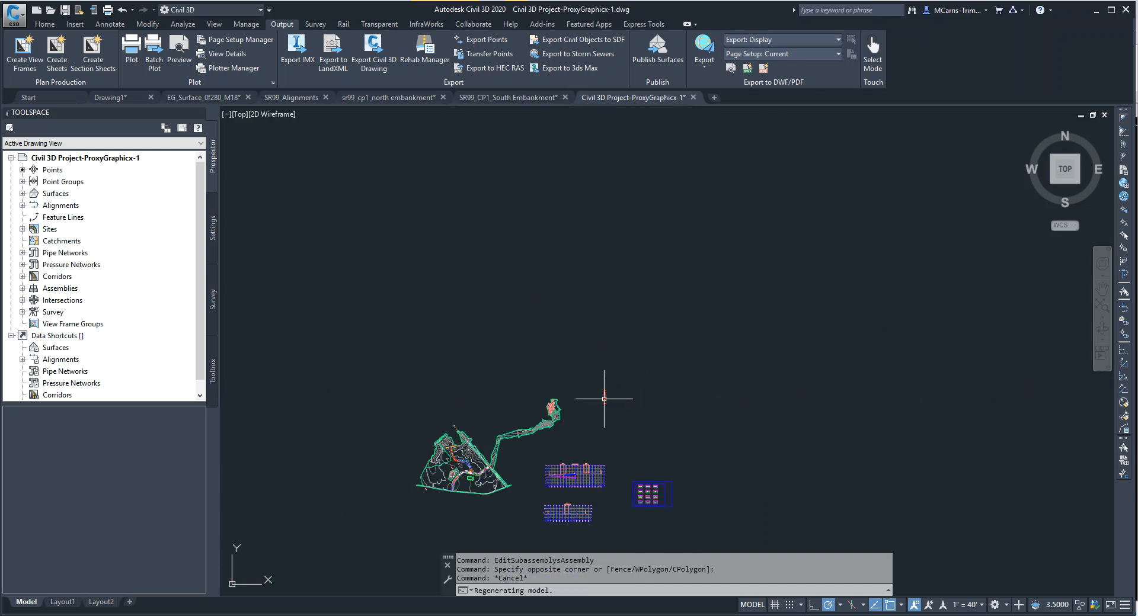
scroll(604, 399, up, 15)
scroll(590, 274, up, 1)
scroll(628, 290, down, 1)
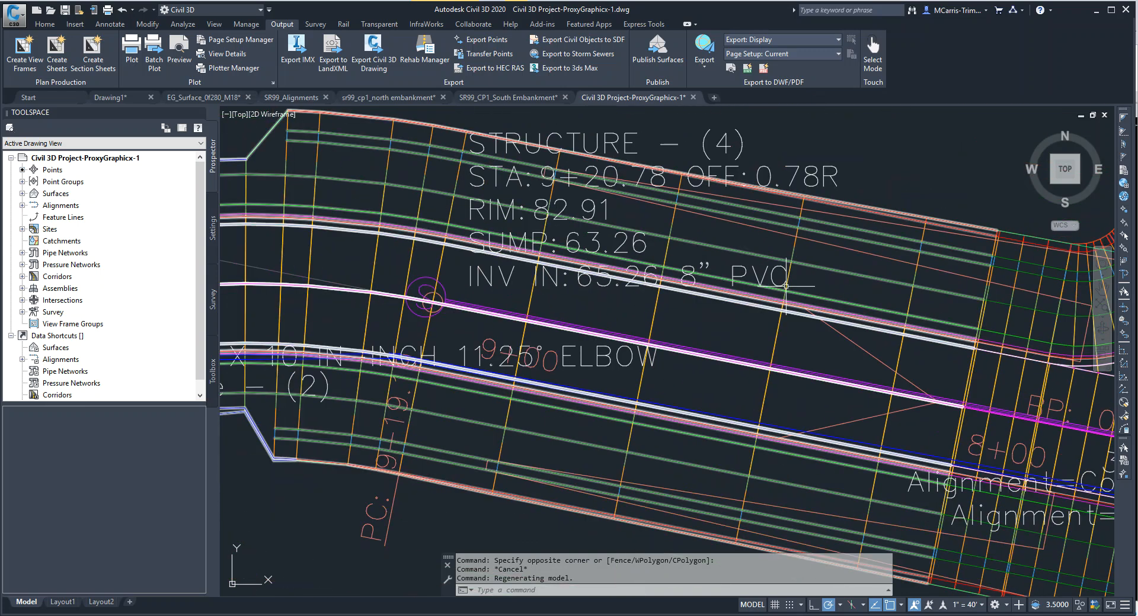
click(834, 272)
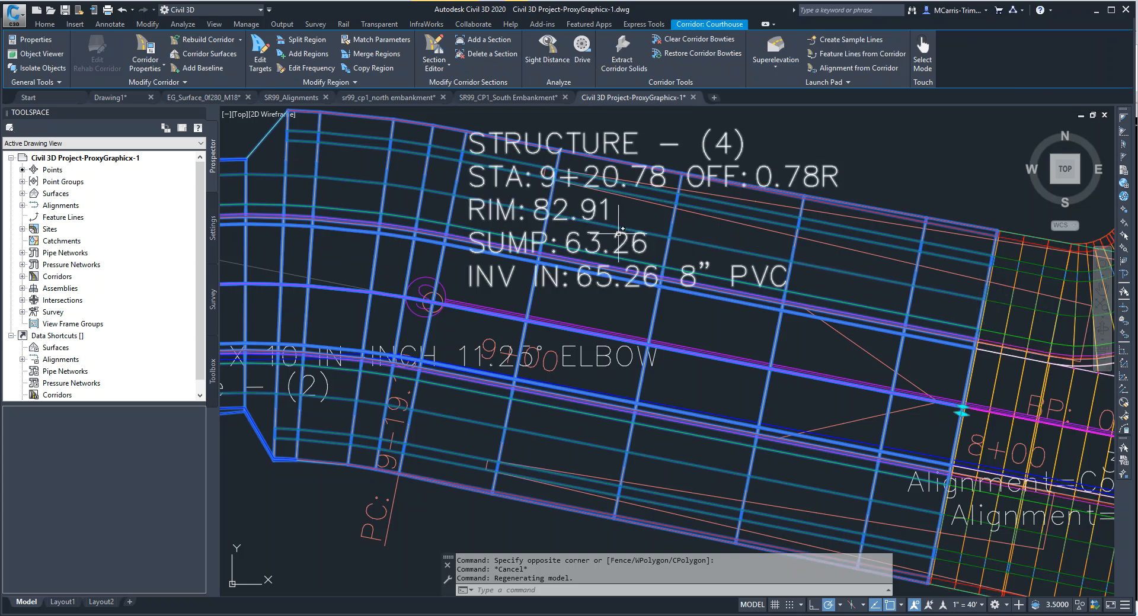
scroll(622, 228, down, 6)
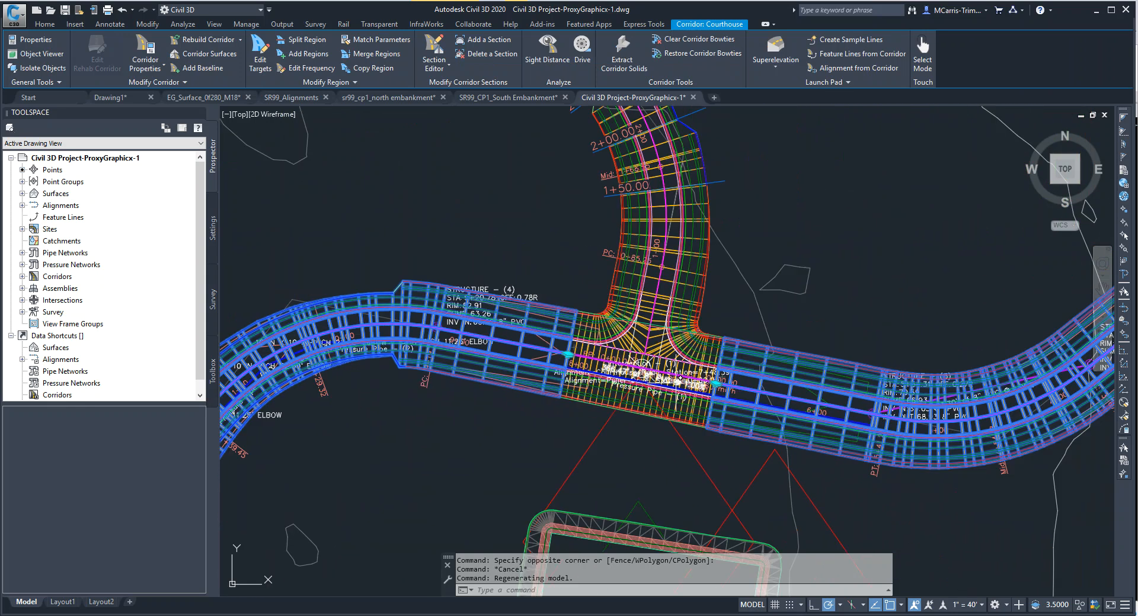
click(795, 326)
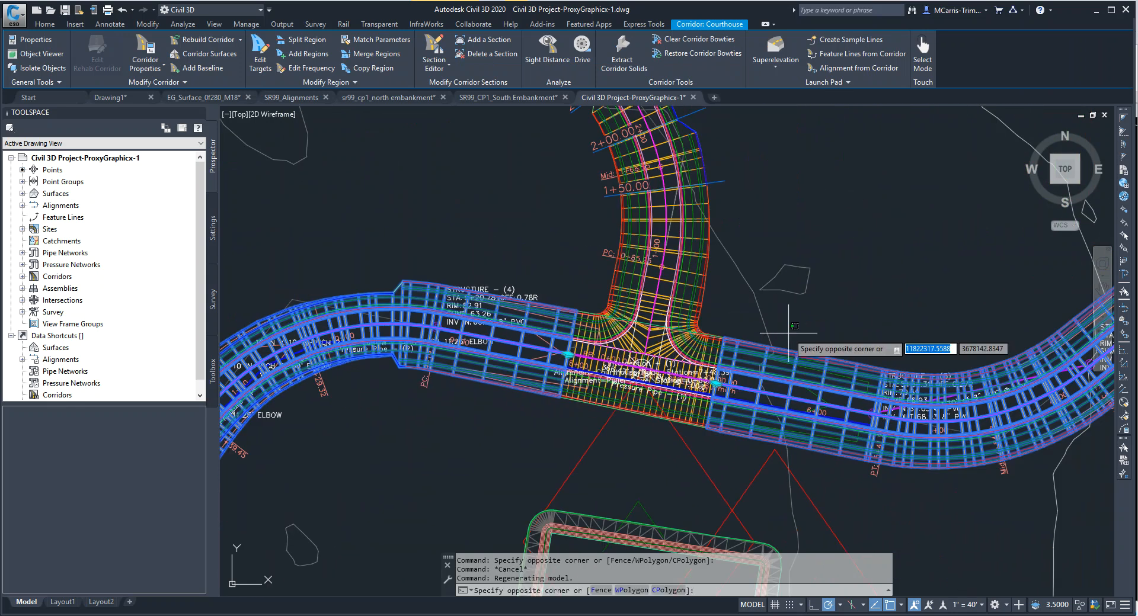
key(Escape)
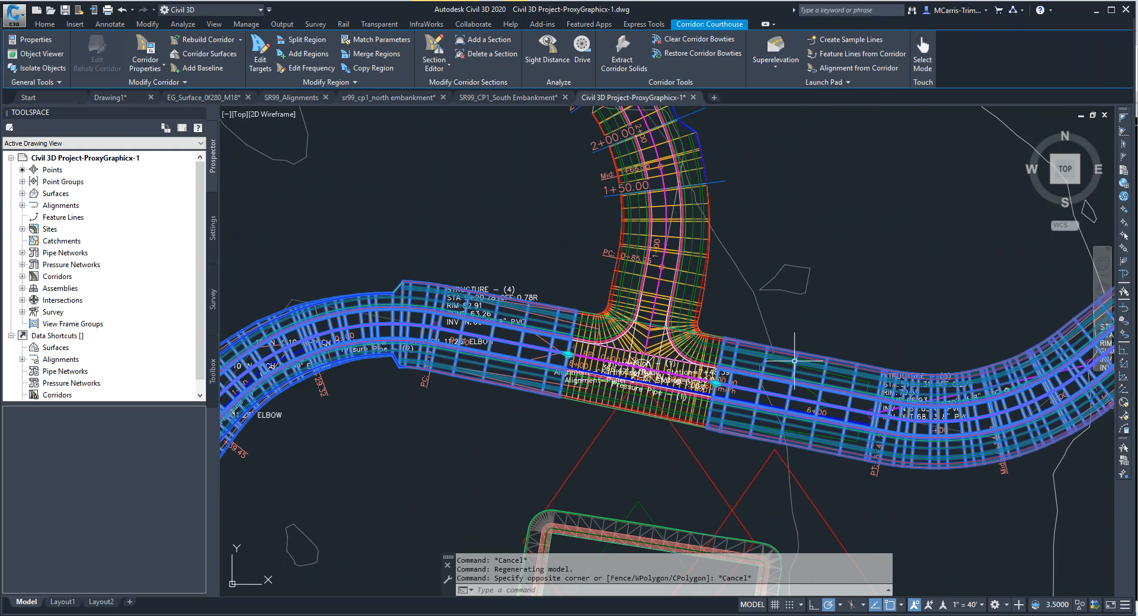
right_click(762, 368)
click(808, 590)
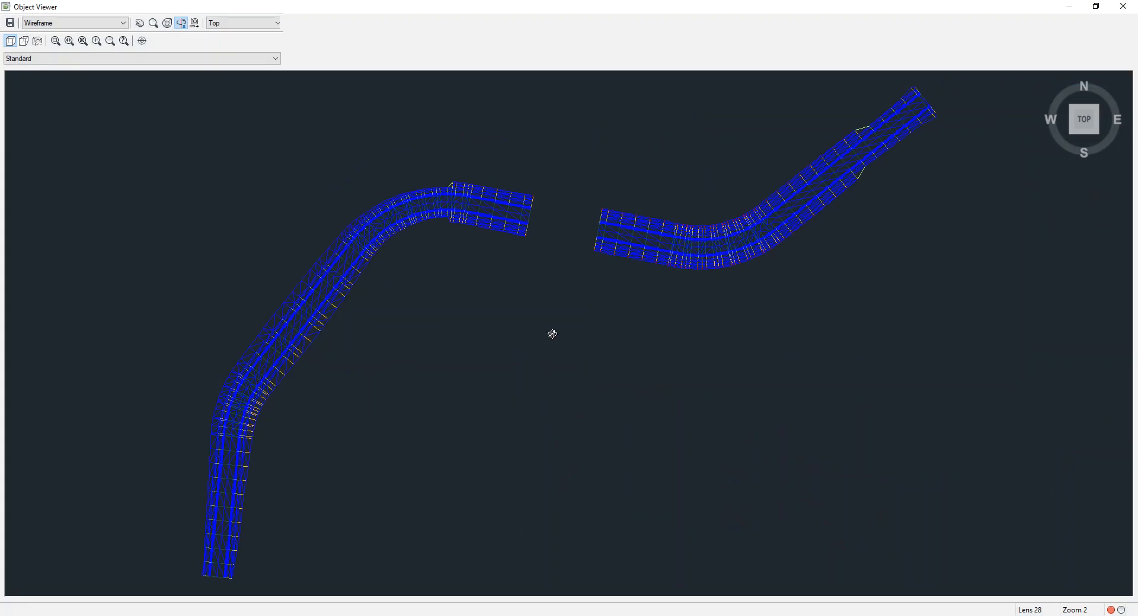
Examine the corridor's links and feature lines from a 3D viewpoint and close the Object Viewer.
drag(552, 332, 569, 169)
scroll(624, 310, up, 5)
scroll(624, 310, up, 1)
scroll(645, 310, down, 3)
scroll(783, 269, up, 1)
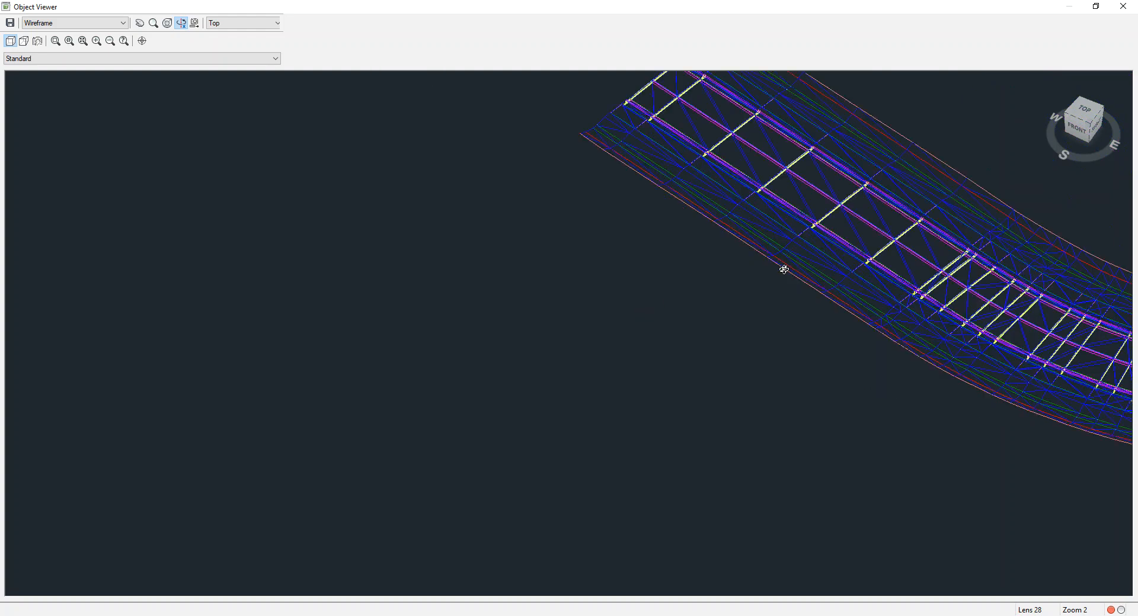
drag(814, 239, 763, 233)
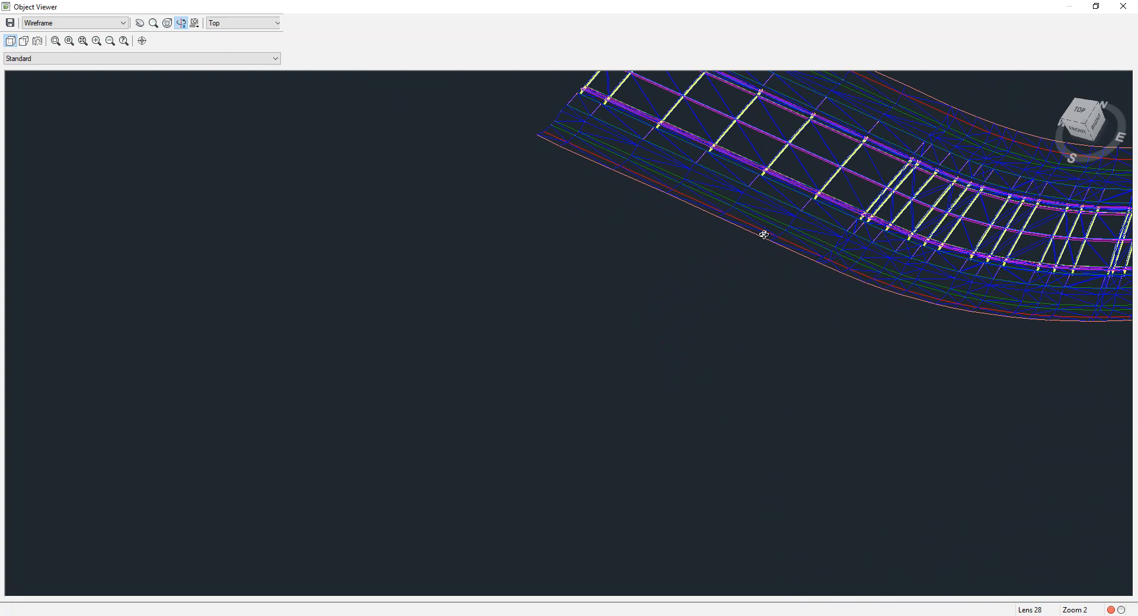
drag(770, 166, 775, 176)
click(1123, 6)
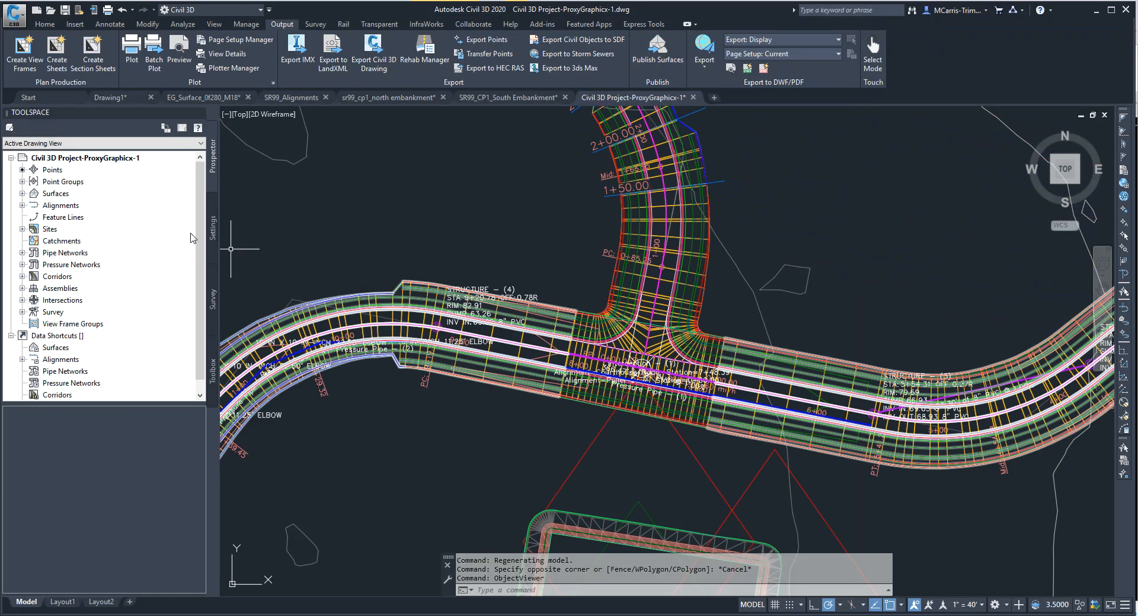
Locate the Code Set Styles among the drawing's general multipurpose styles.
click(214, 228)
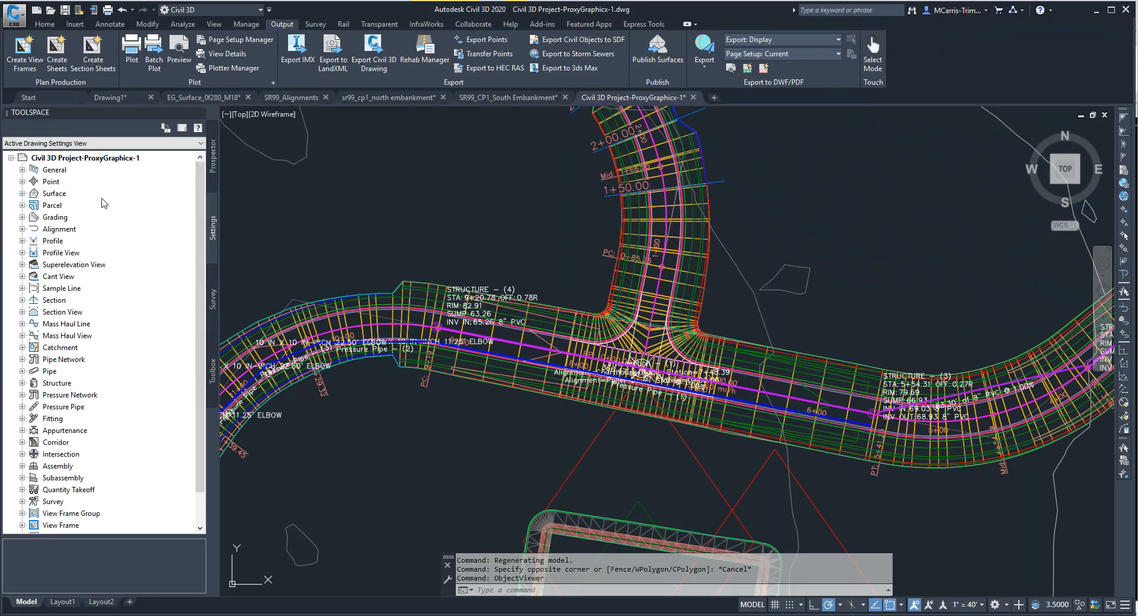
click(22, 170)
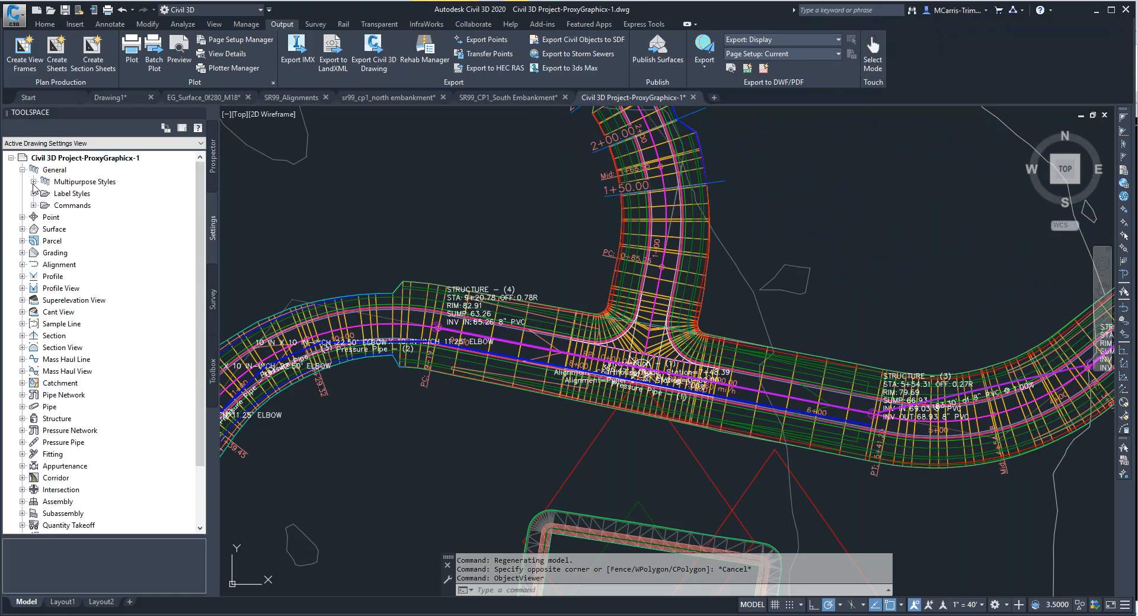
click(34, 182)
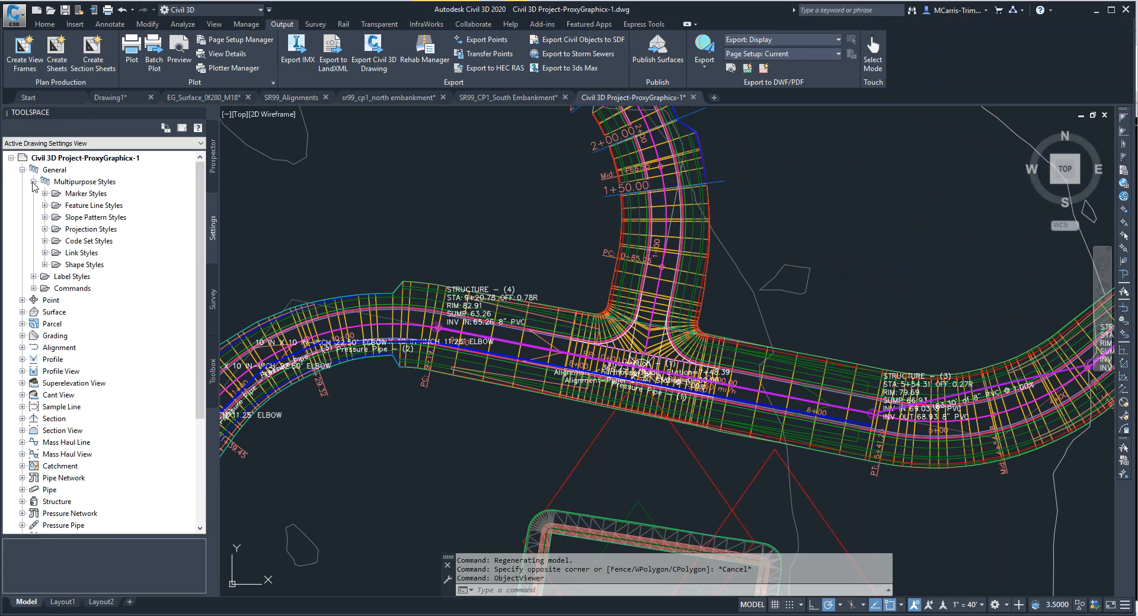
click(89, 242)
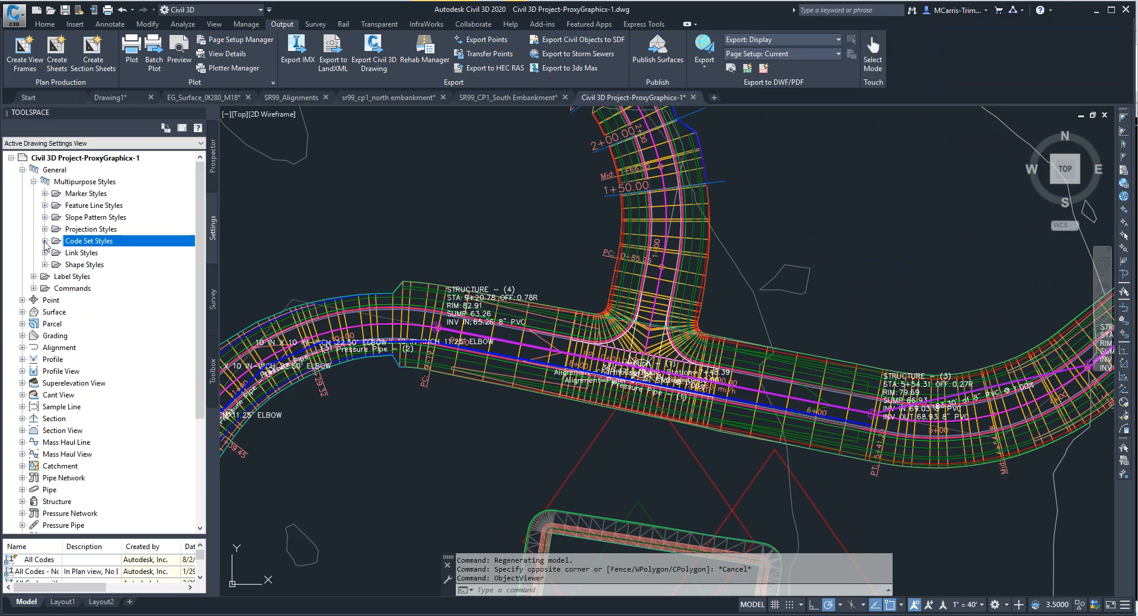
Apply the All Codes - No Display code set style to the Courthouse corridor.
click(489, 327)
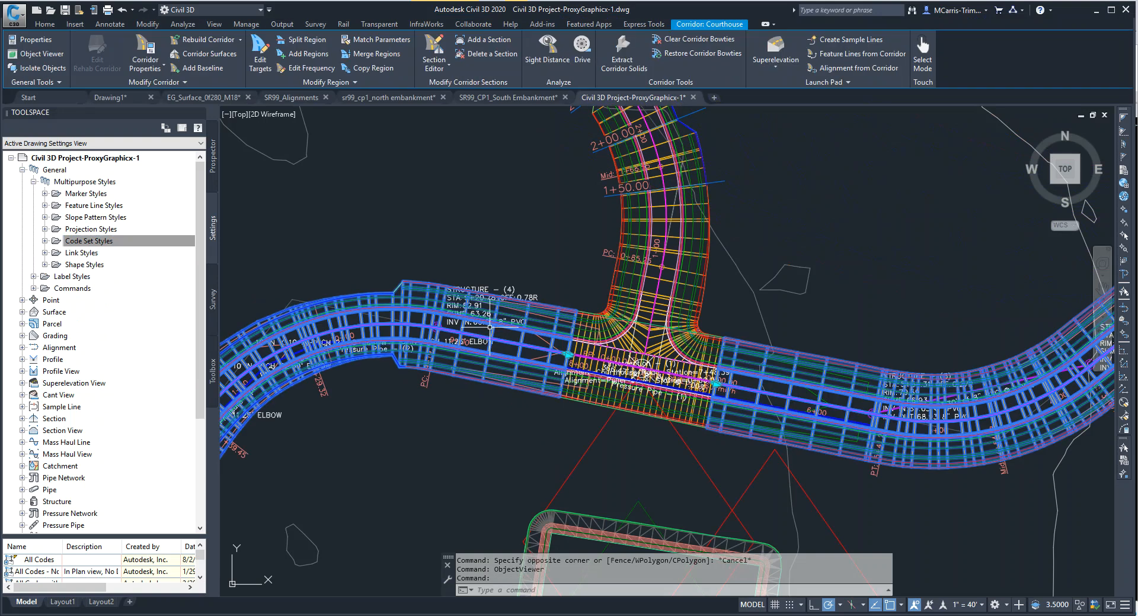
right_click(448, 209)
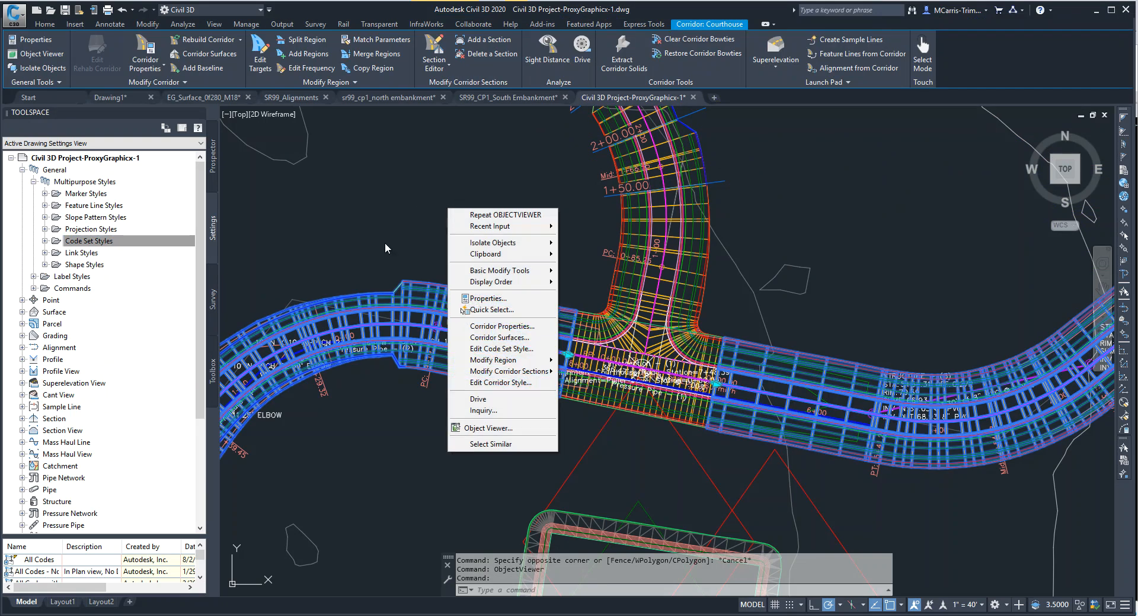
click(502, 326)
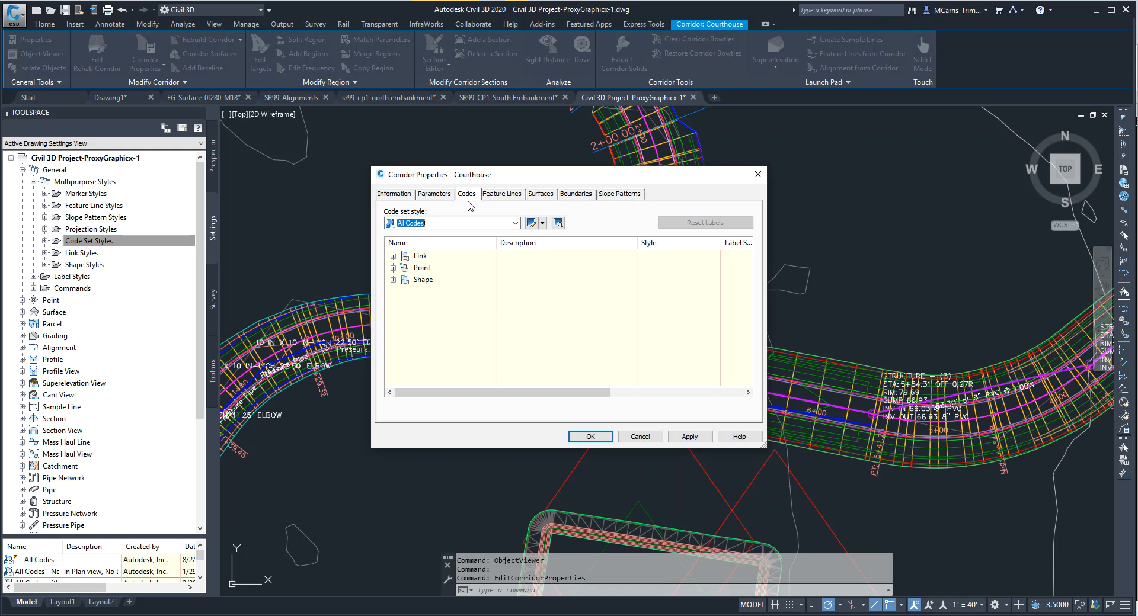
click(515, 224)
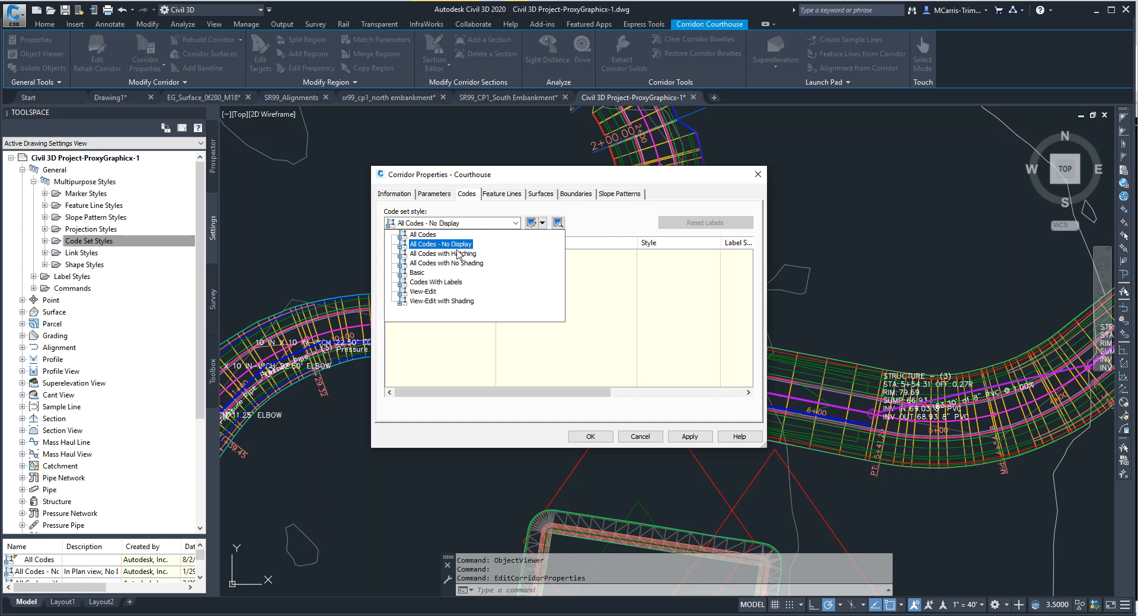
click(442, 244)
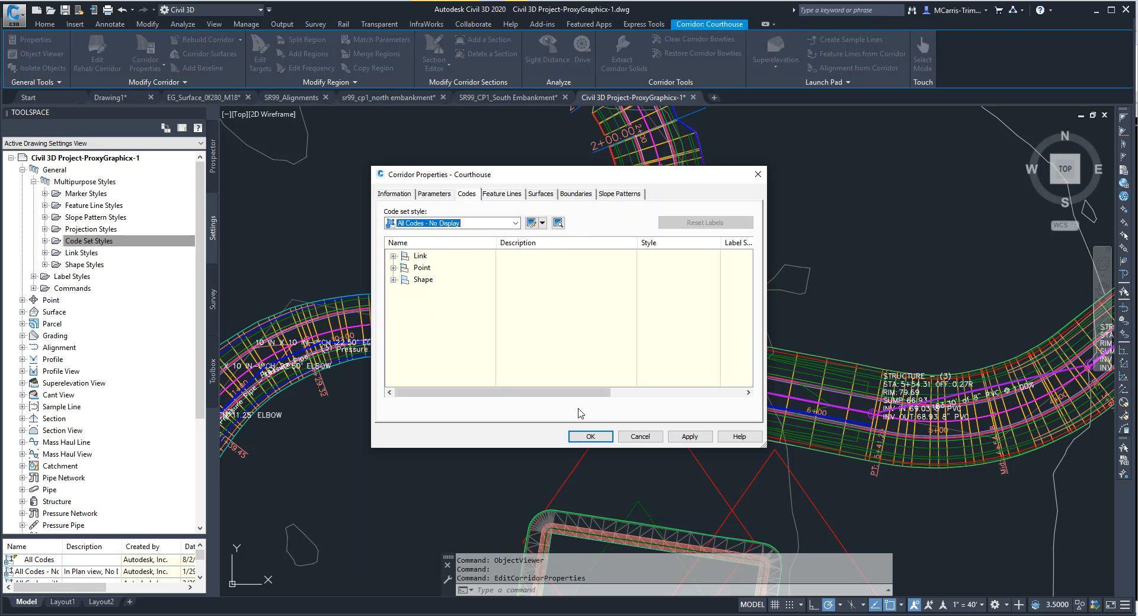
click(690, 436)
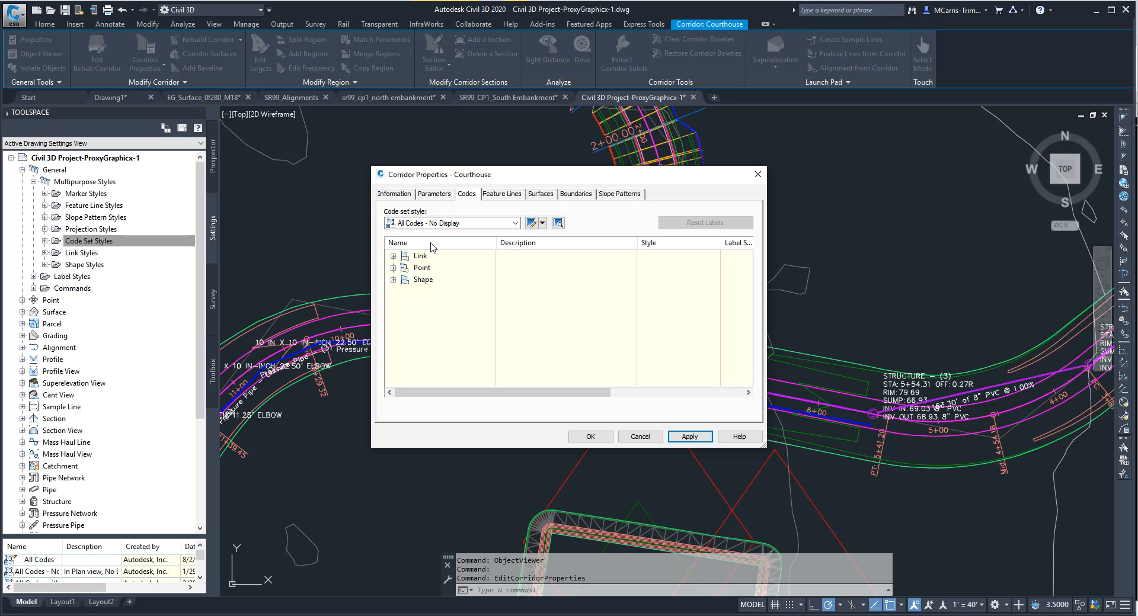
Apply the Codes With Labels code set style to the Courthouse corridor.
click(515, 224)
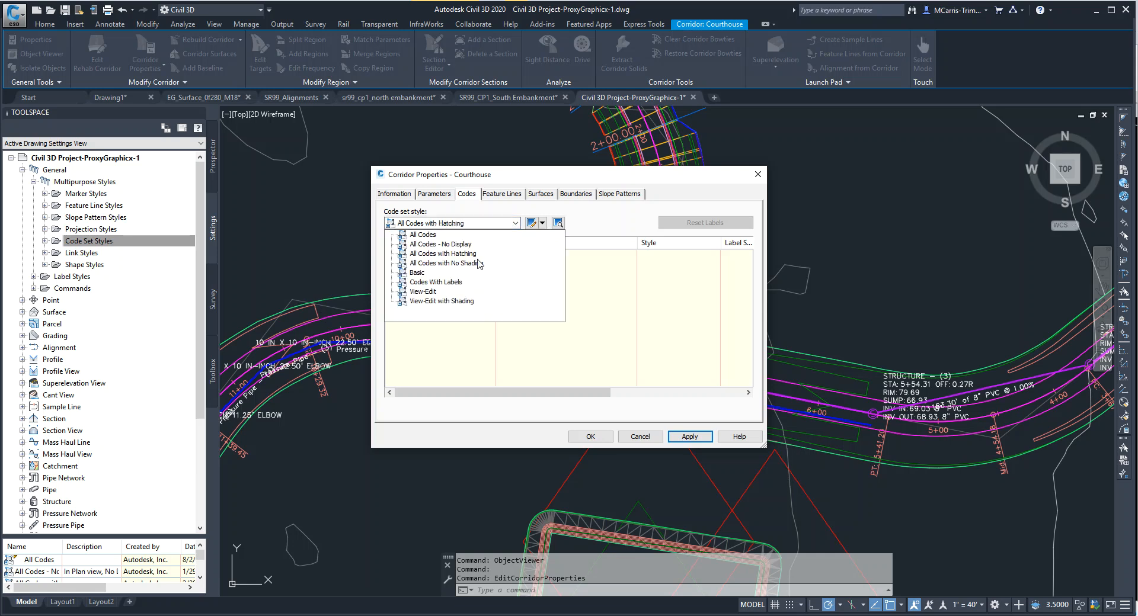
click(436, 282)
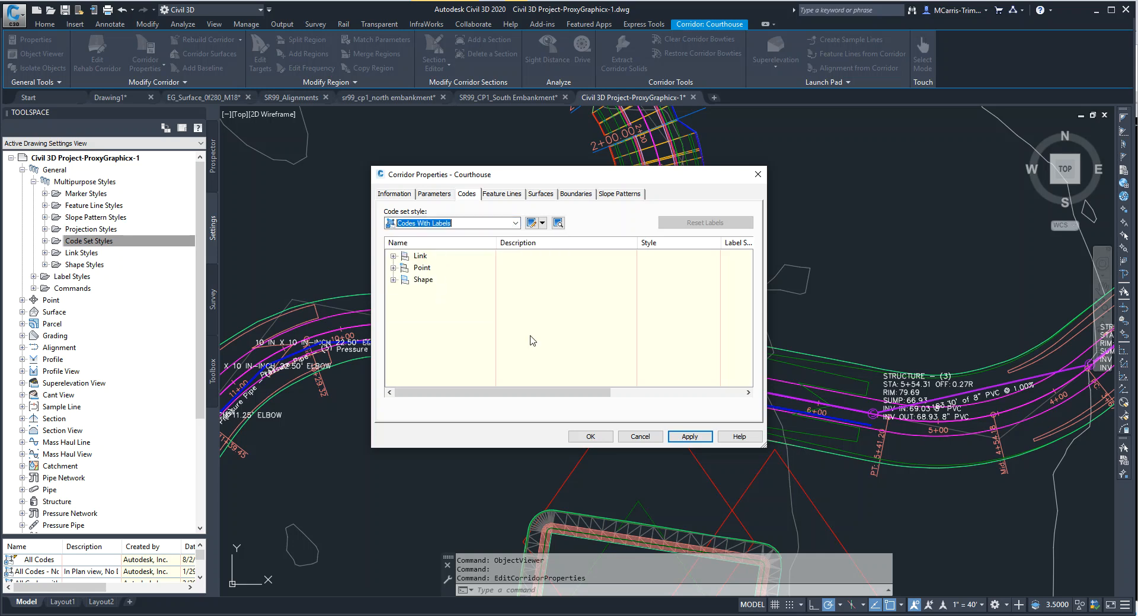
click(687, 436)
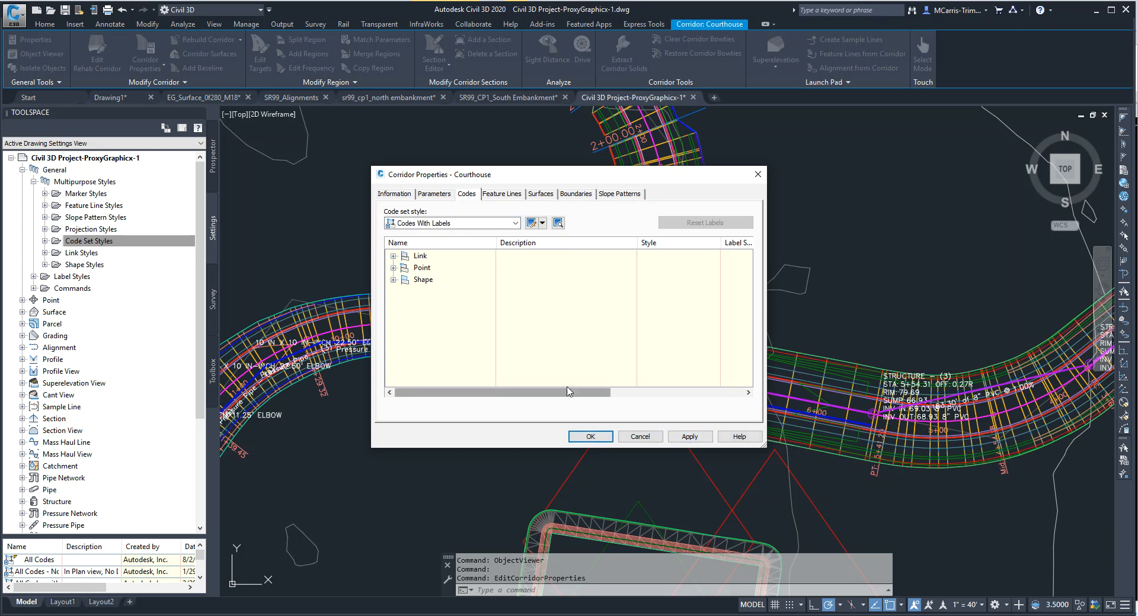
Examine the link and point codes of the All Codes code set style in the Courthouse corridor's properties without applying it.
click(515, 224)
click(425, 234)
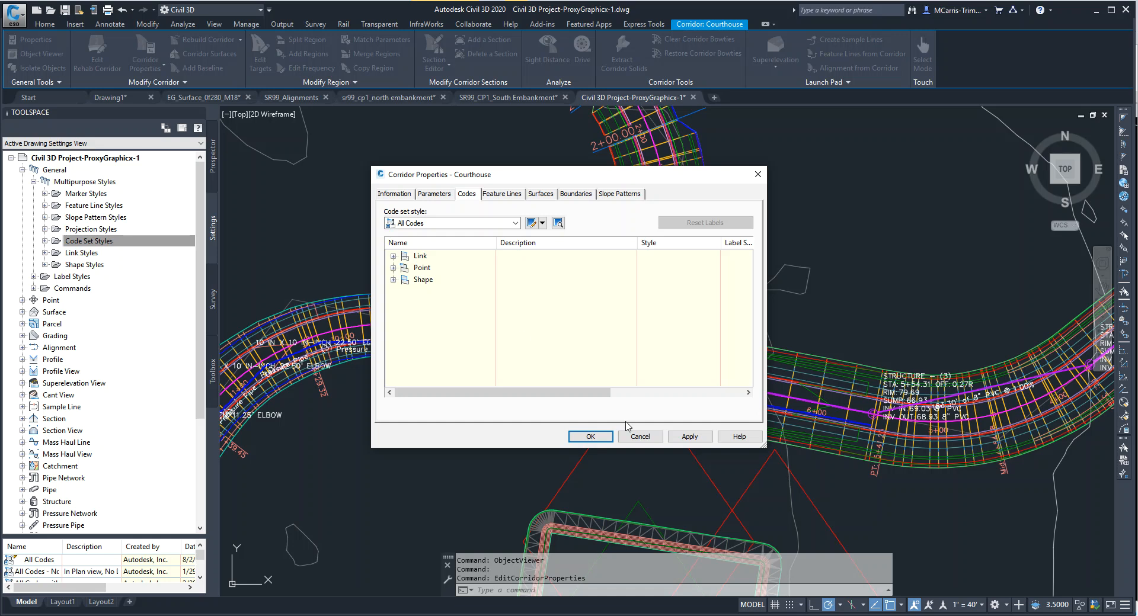
drag(765, 445, 893, 590)
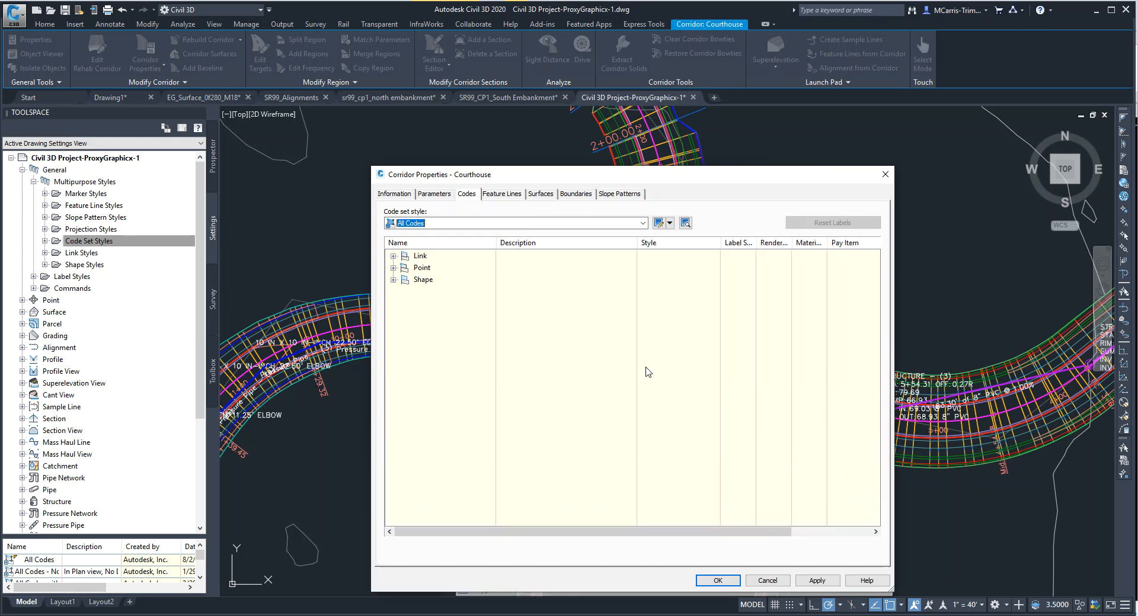
click(393, 256)
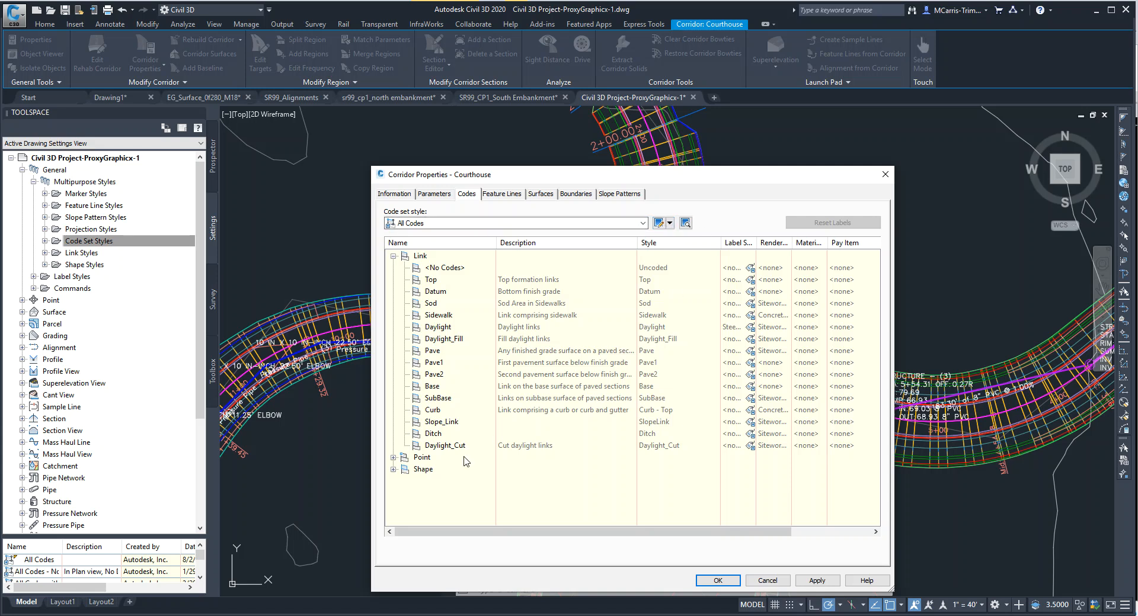
click(393, 458)
scroll(491, 450, down, 2)
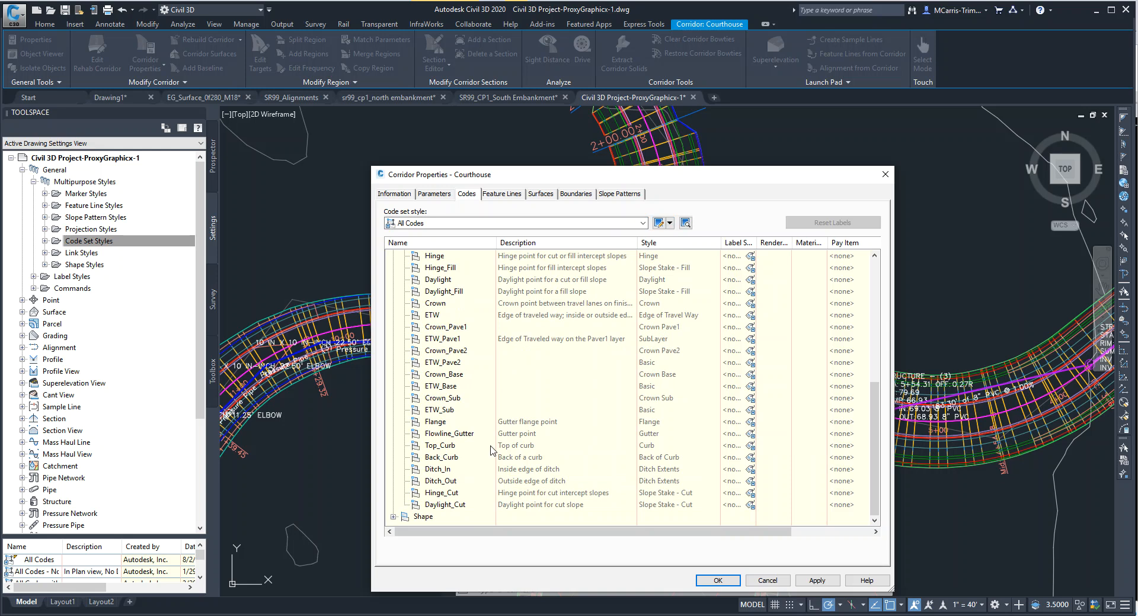
click(768, 581)
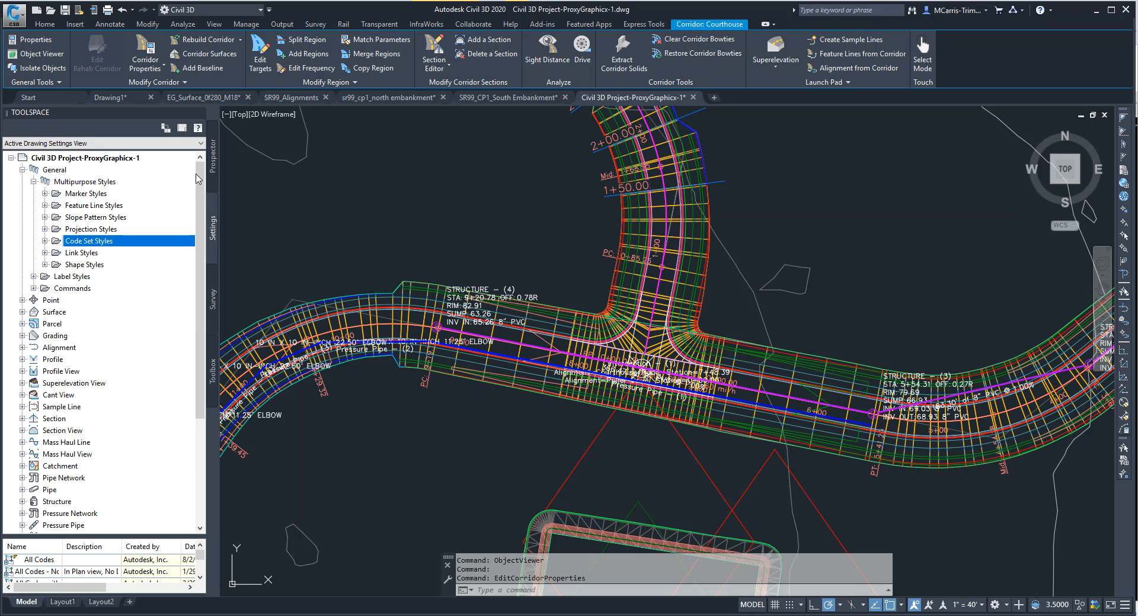
Open the All Codes code set style for editing from the drawing's Code Set Styles and expand its link codes.
click(45, 242)
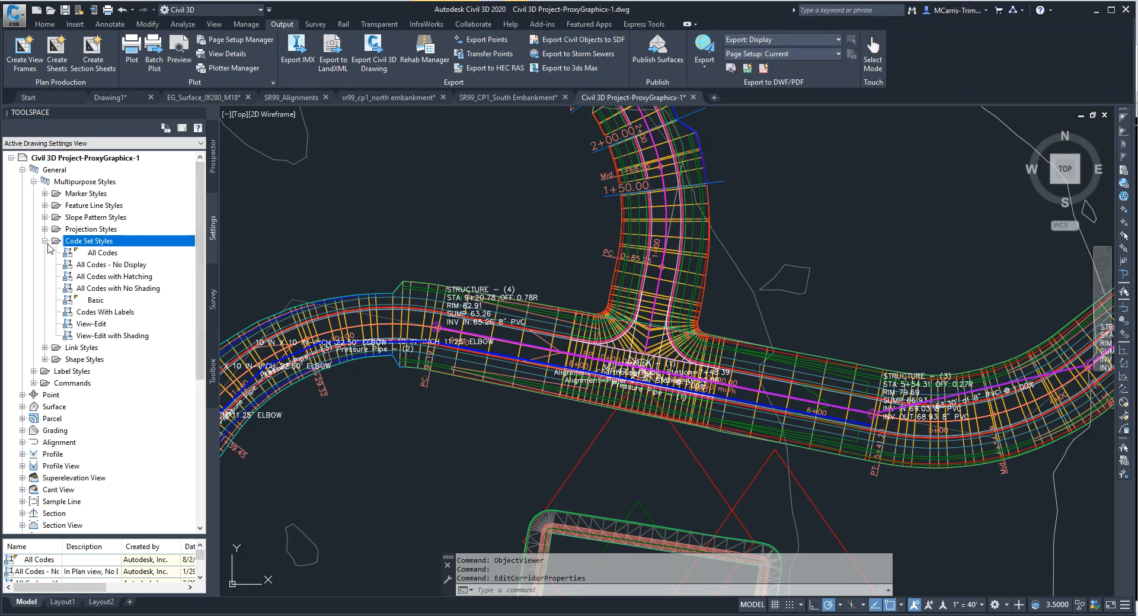
click(104, 256)
right_click(112, 257)
click(142, 262)
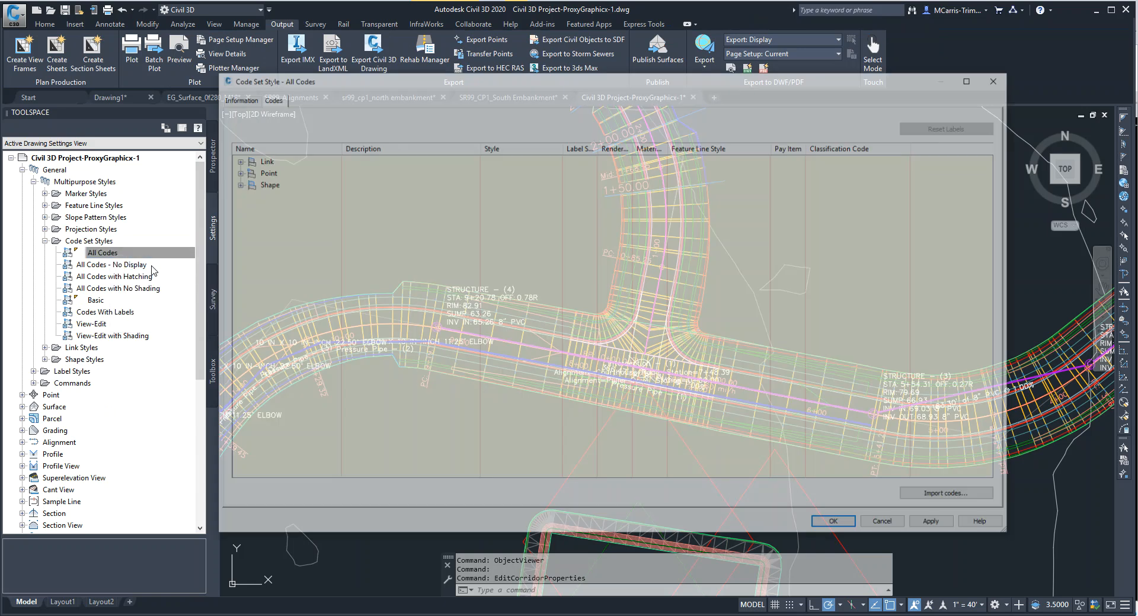
click(238, 161)
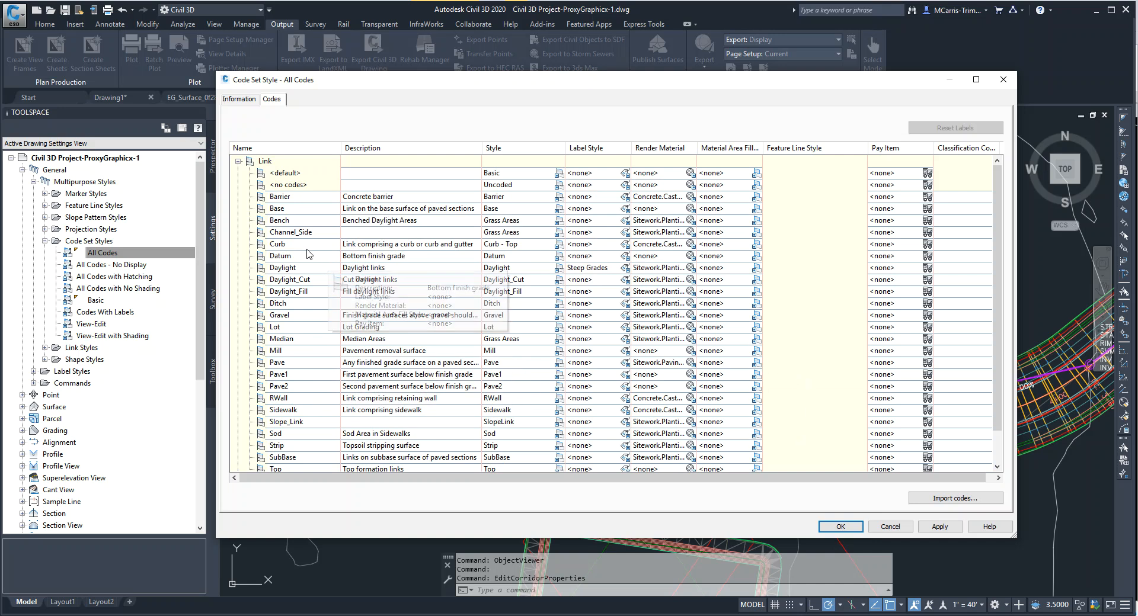
Open the Curb - Top link style assigned to the Curb link code and display its Section view settings.
click(266, 246)
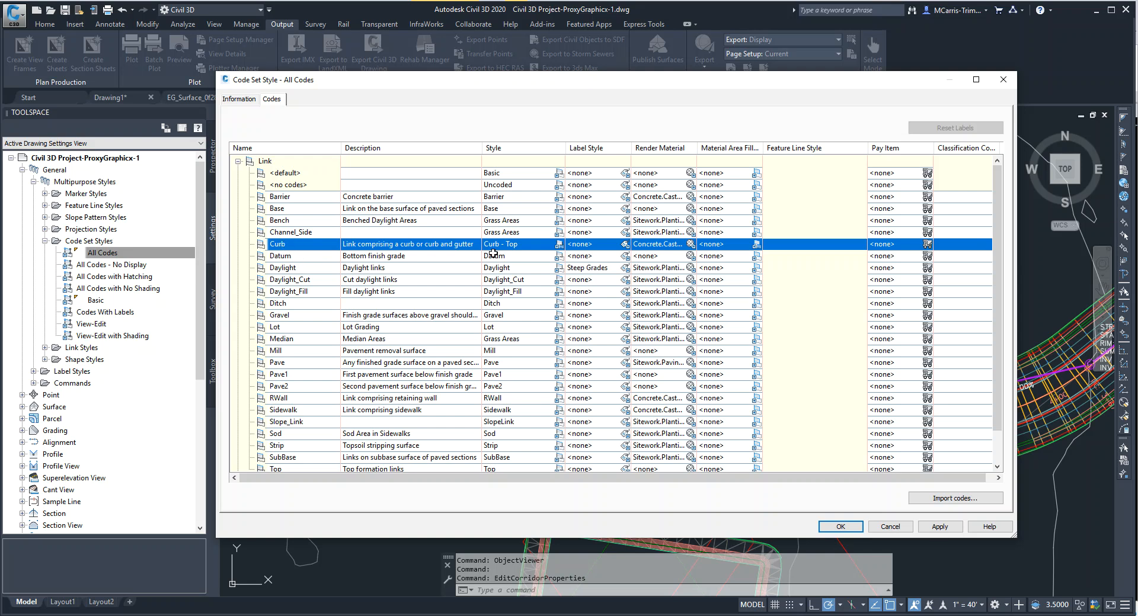
click(559, 244)
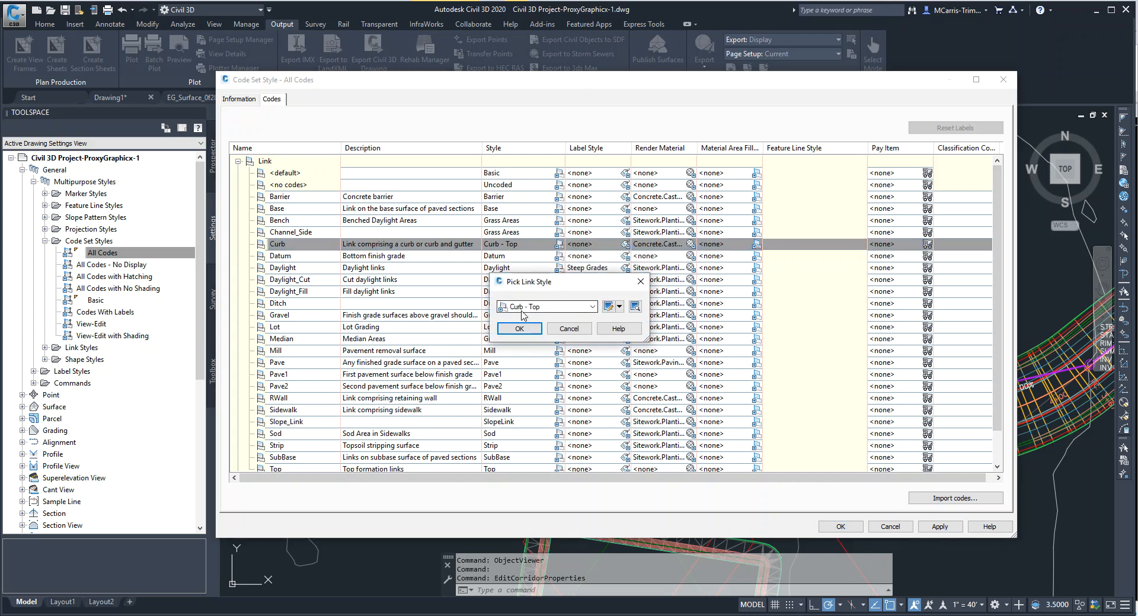
click(609, 307)
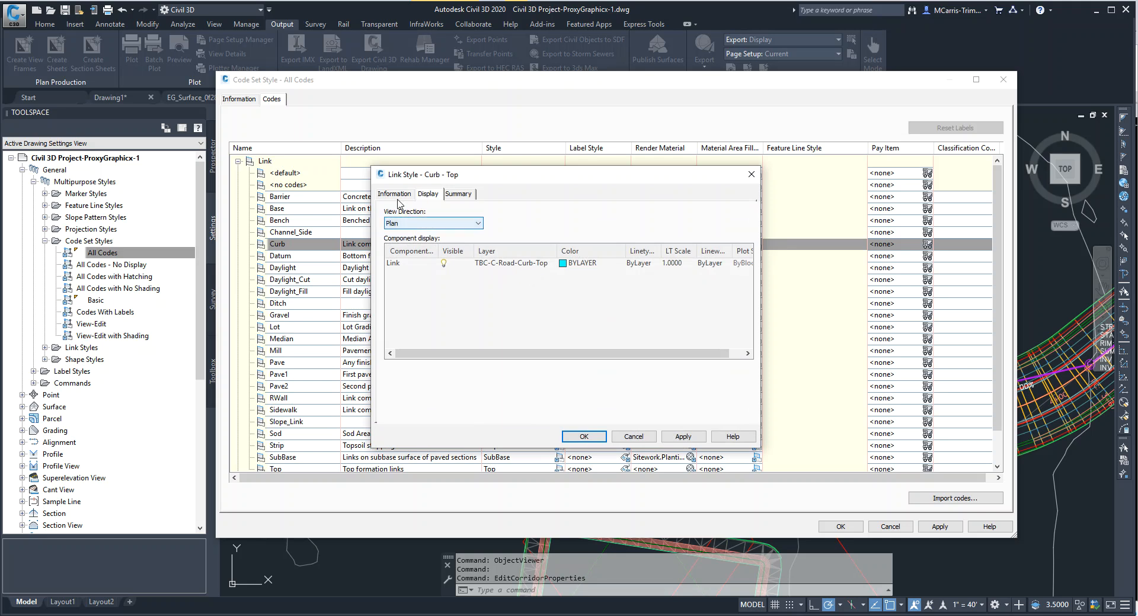
click(415, 225)
click(419, 250)
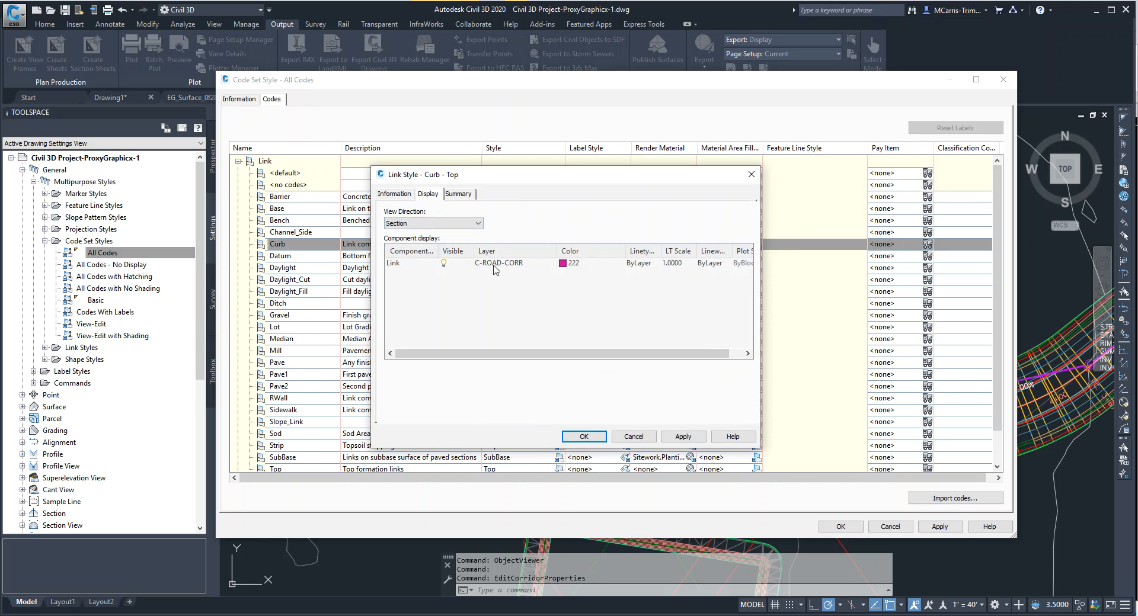
Set the Curb - Top style's section-view link to layer TBC-C-Road-Curb-Top with its color ByLayer.
click(524, 264)
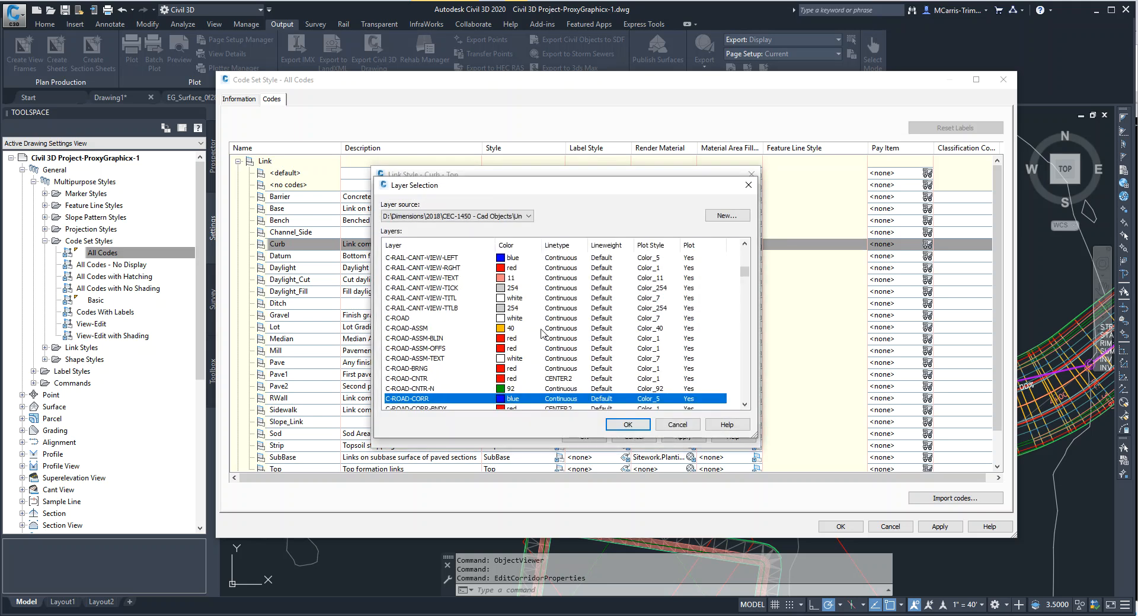
key(t)
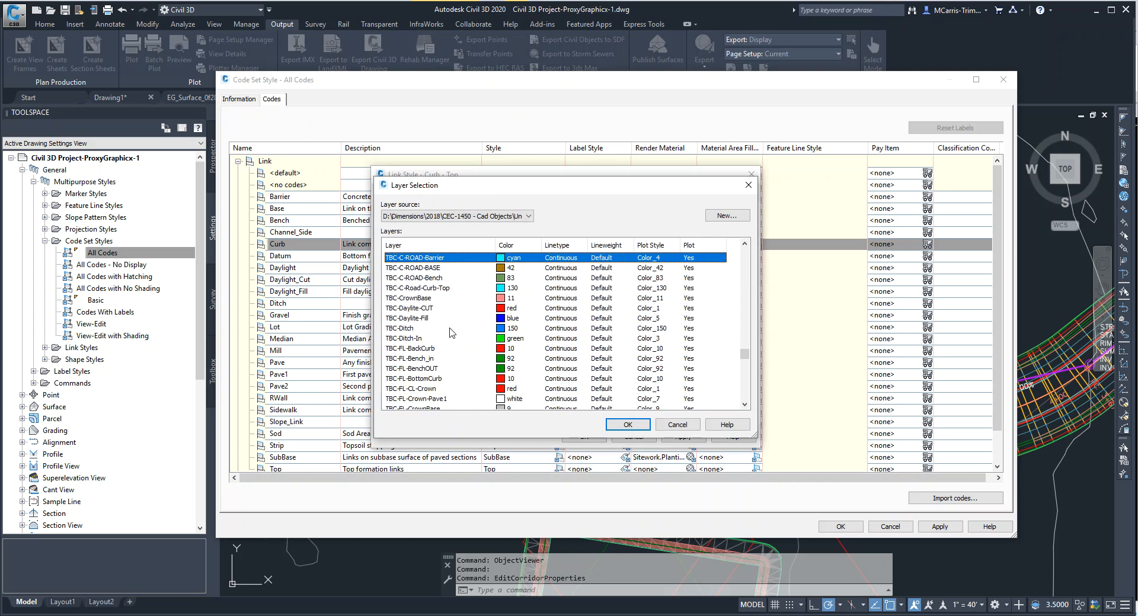
click(418, 288)
click(608, 436)
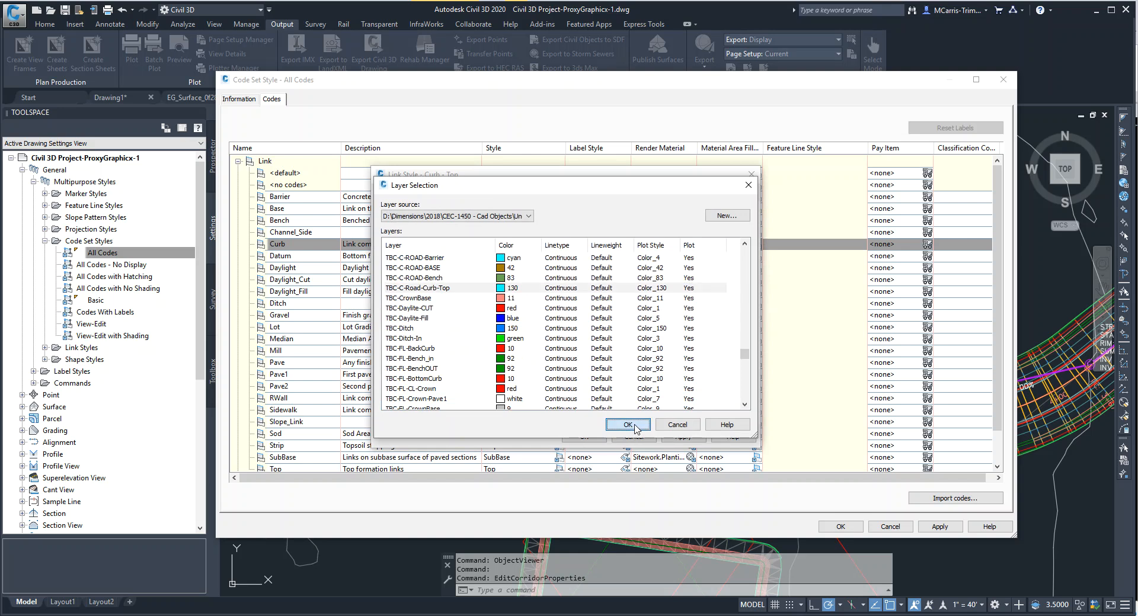
click(582, 267)
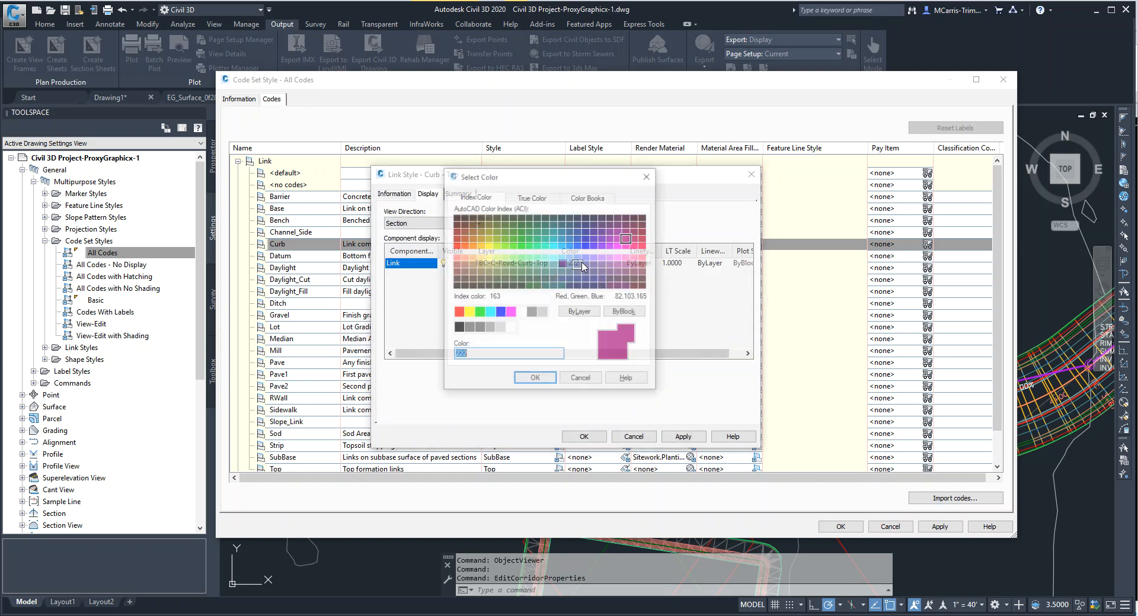
click(580, 312)
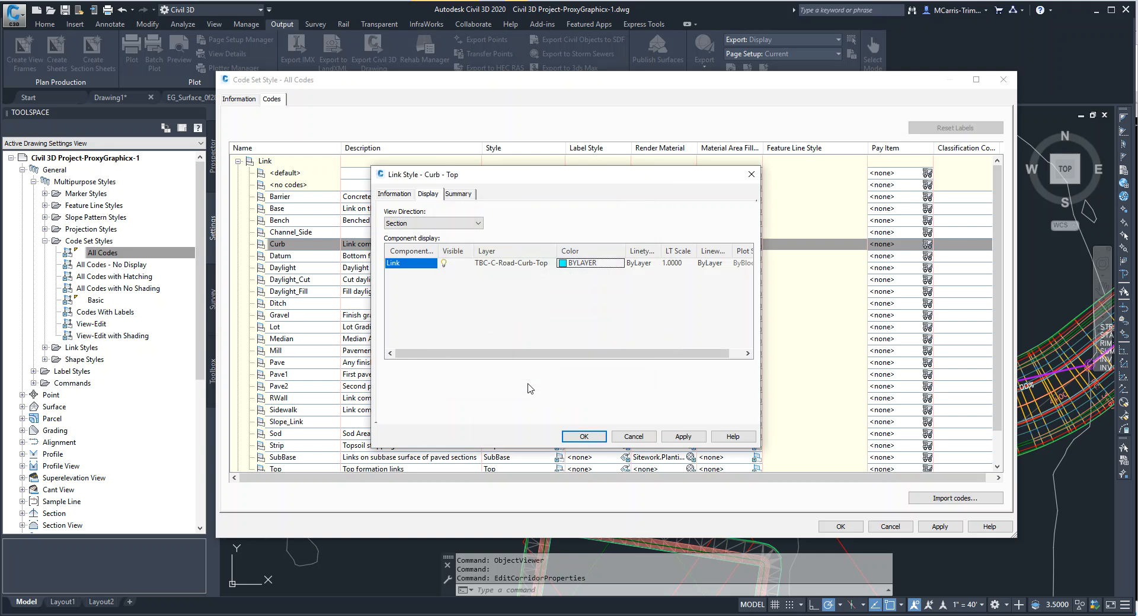
Check the Curb - Top style's display in other view directions, and save the link style and the All Codes code set style.
click(409, 223)
click(407, 243)
click(409, 223)
click(407, 232)
click(584, 437)
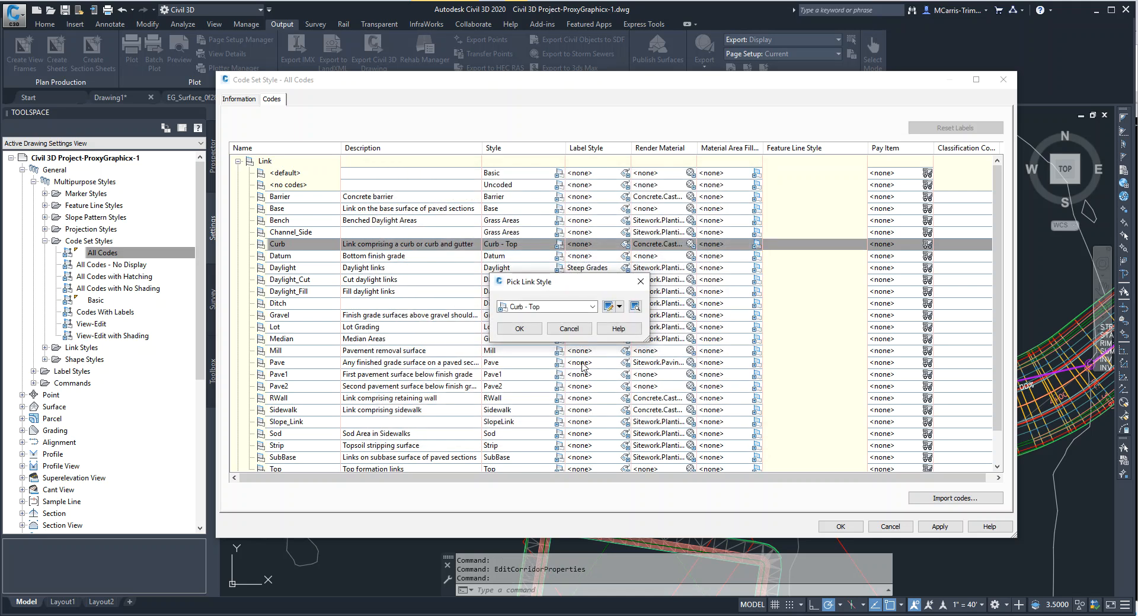
click(519, 329)
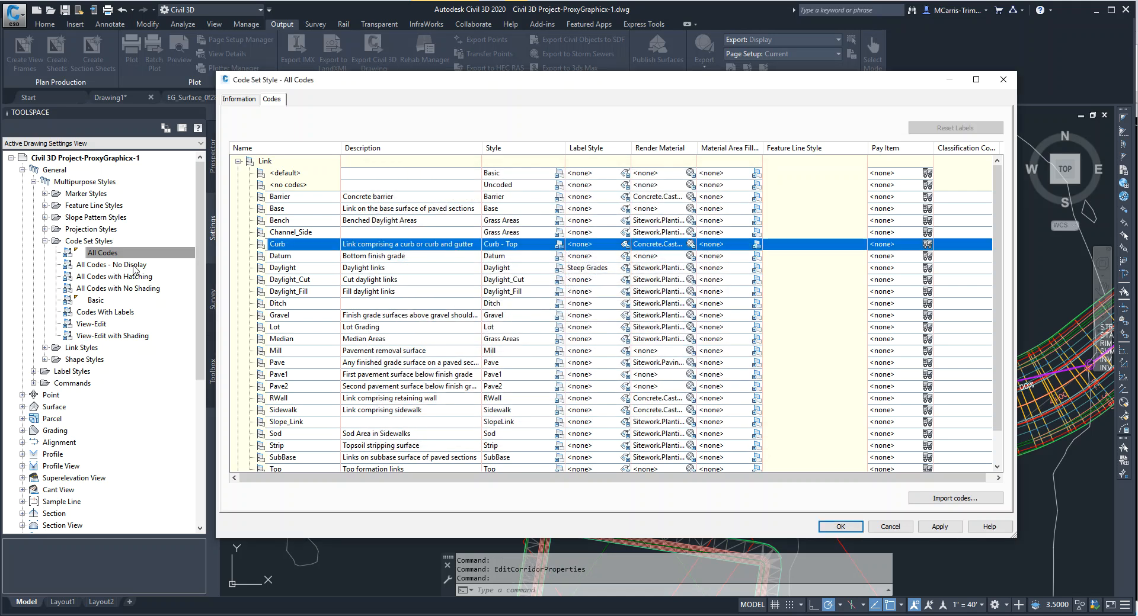
click(841, 526)
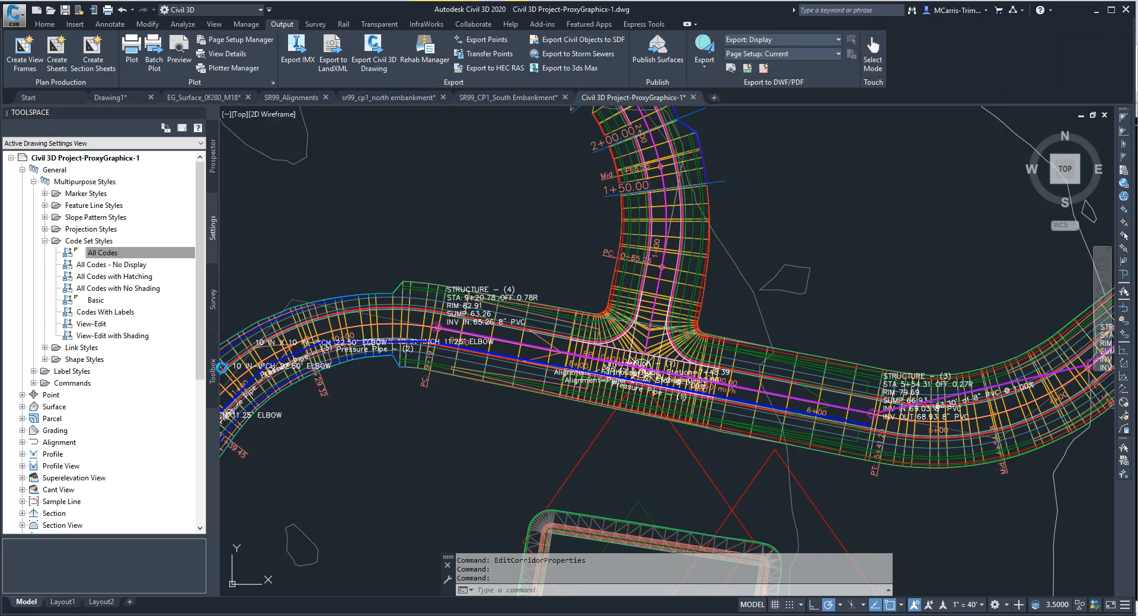
Inspect the plan layer and color of the Datum link style in the View-Edit code set style, and close the code set.
click(109, 325)
right_click(110, 325)
click(126, 334)
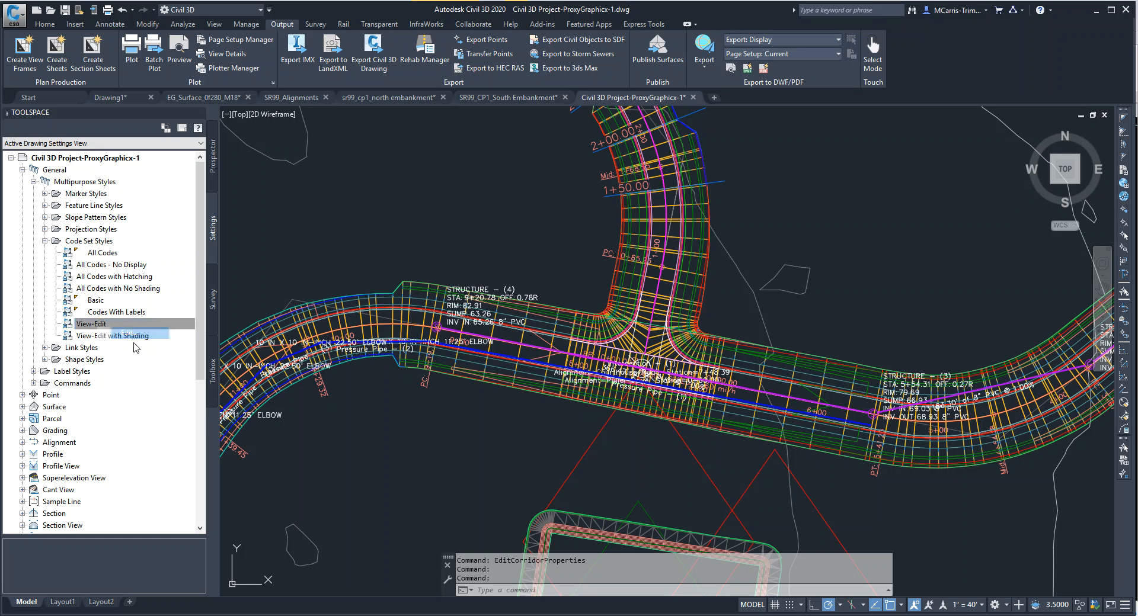
click(238, 162)
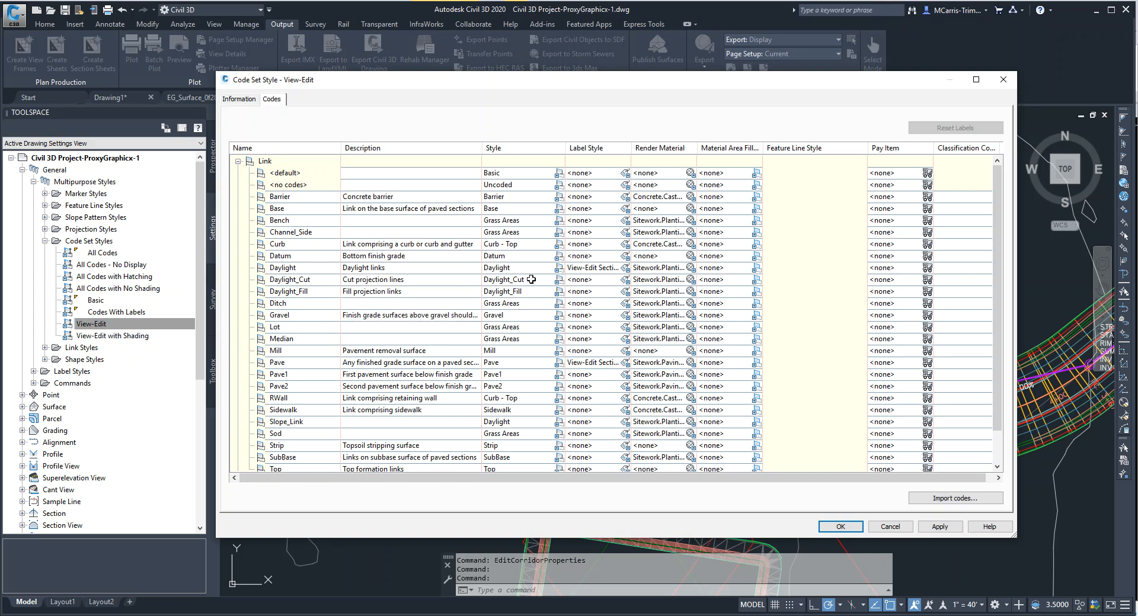
click(559, 256)
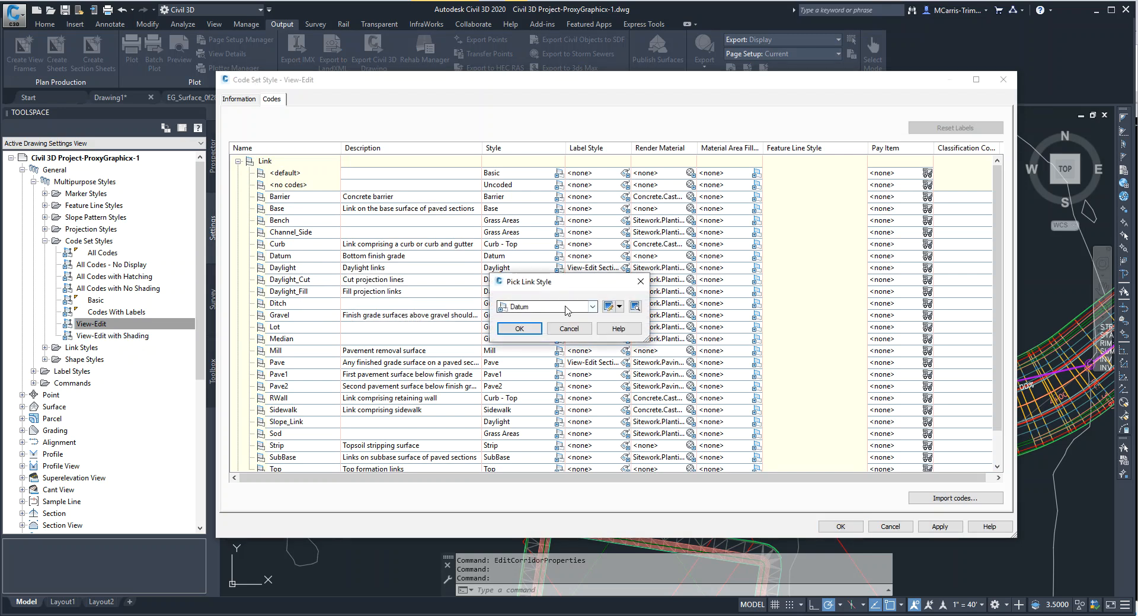
click(612, 311)
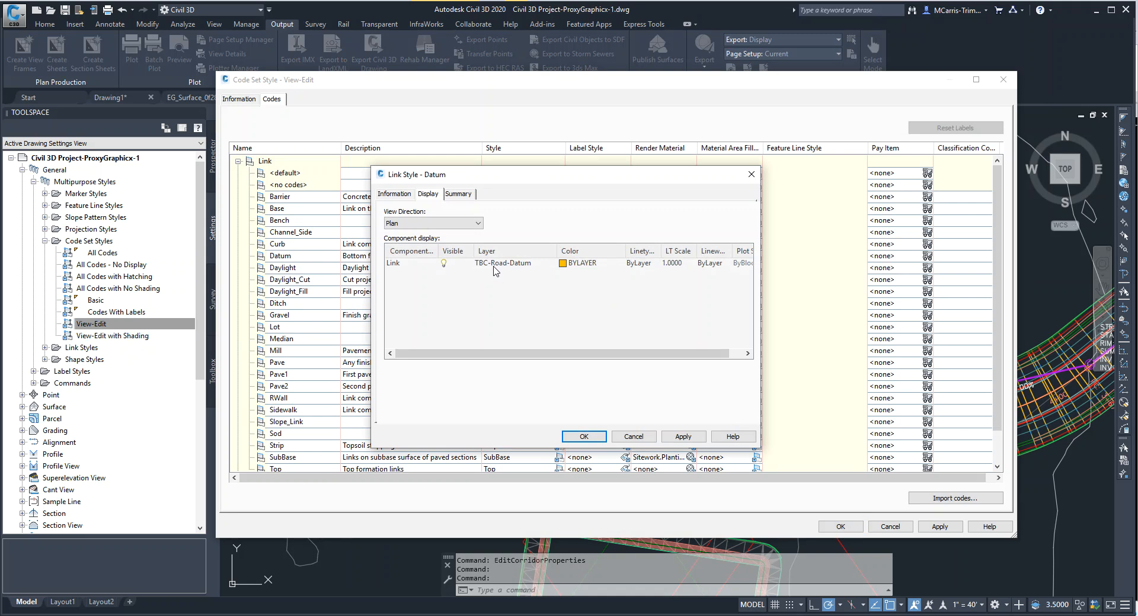
click(631, 436)
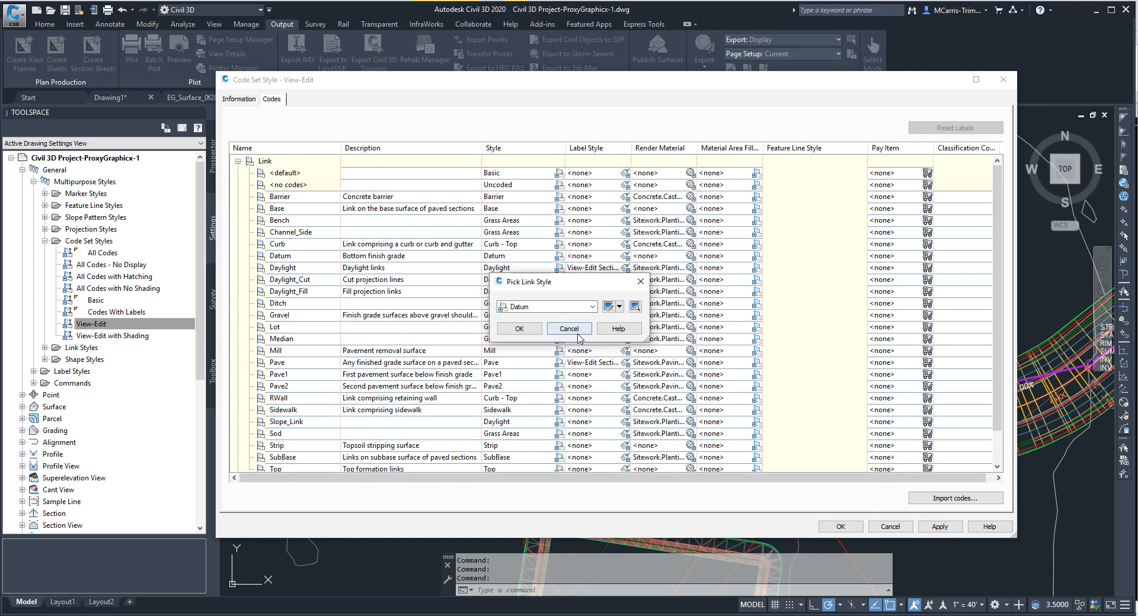
click(578, 334)
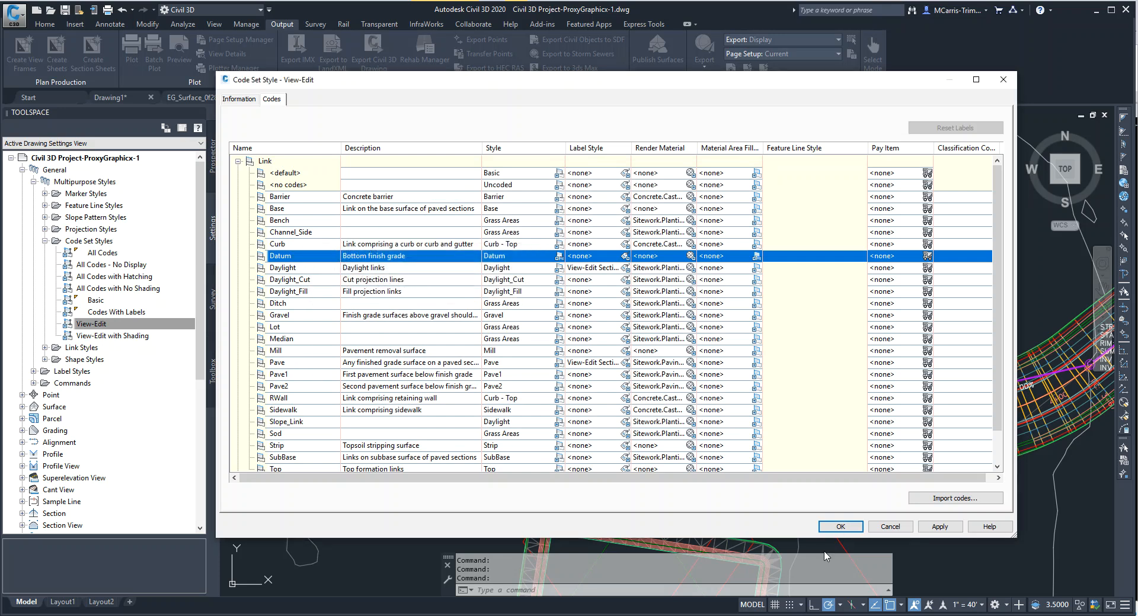
click(840, 527)
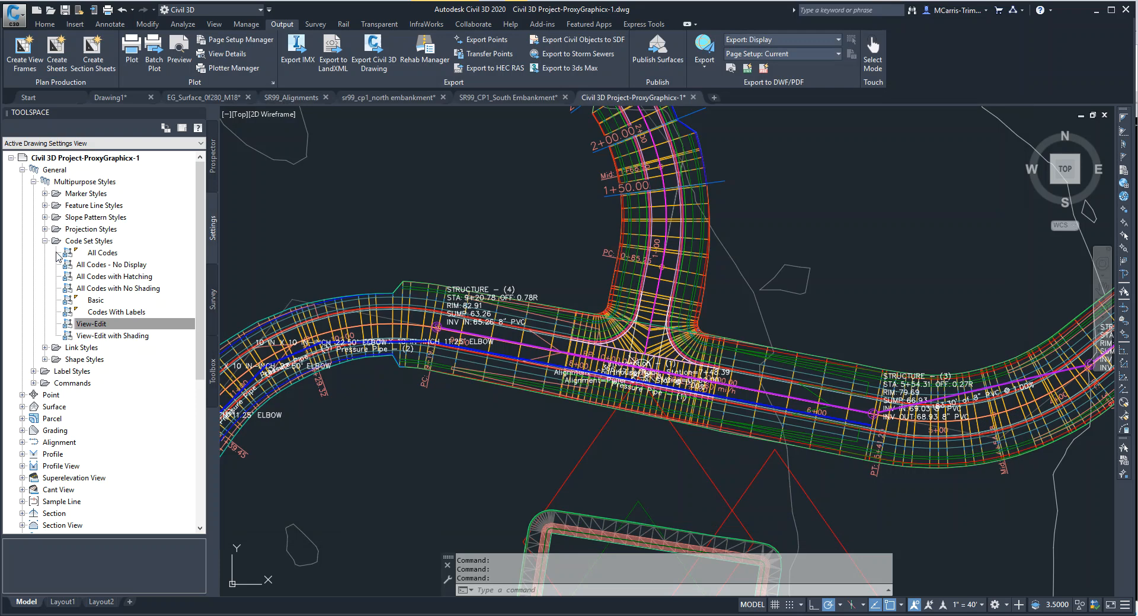
Open the Basic code set style and inspect the layer and color of the Basic link style used by the Pave code.
right_click(90, 303)
click(117, 311)
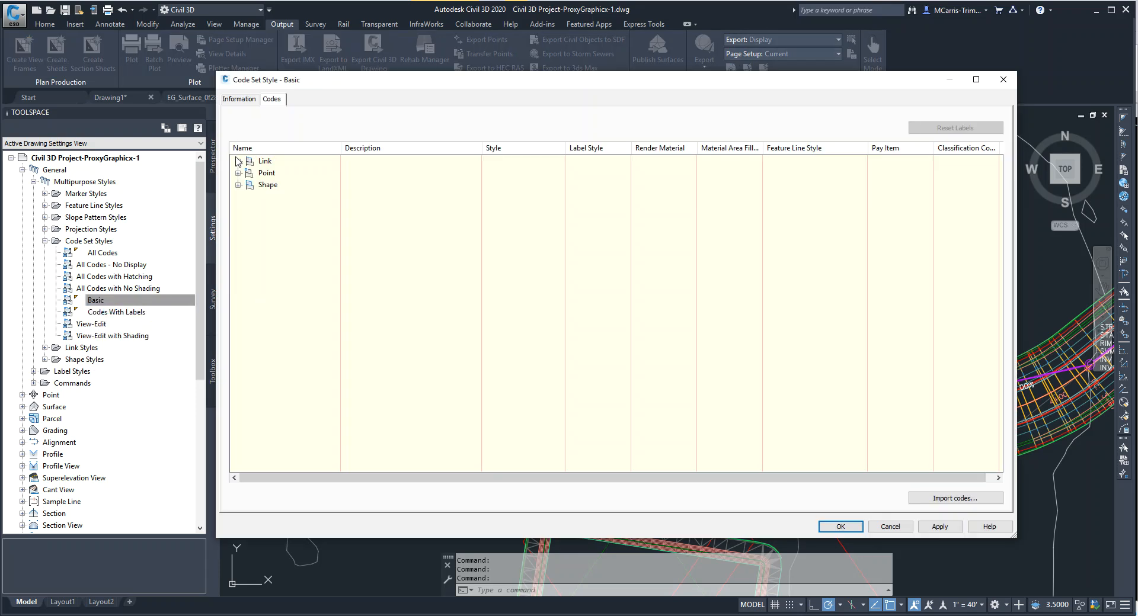
click(237, 161)
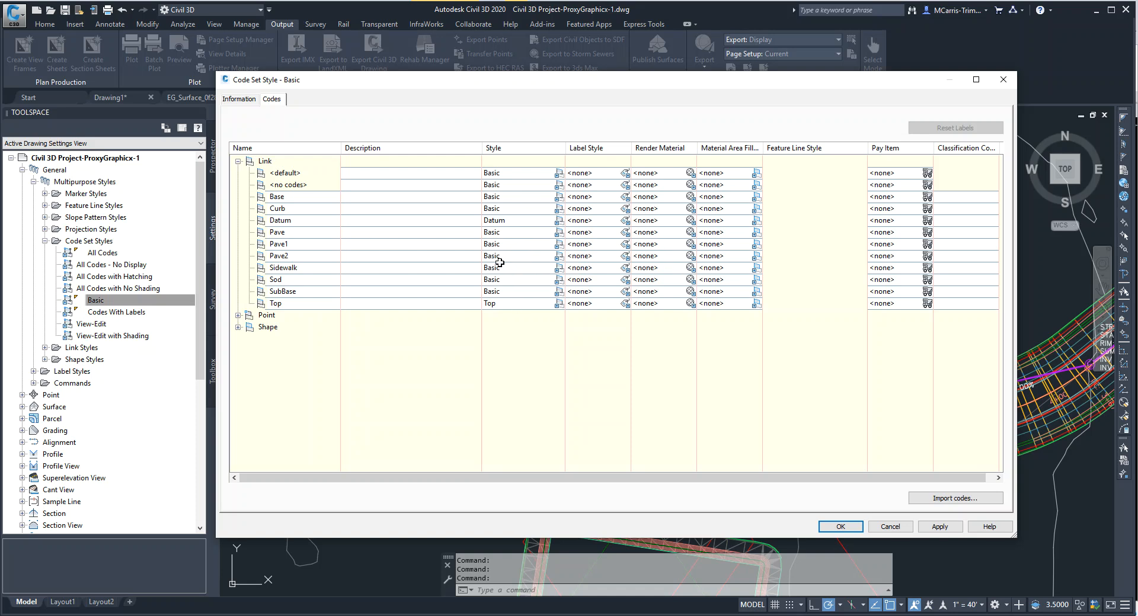
click(561, 248)
click(608, 306)
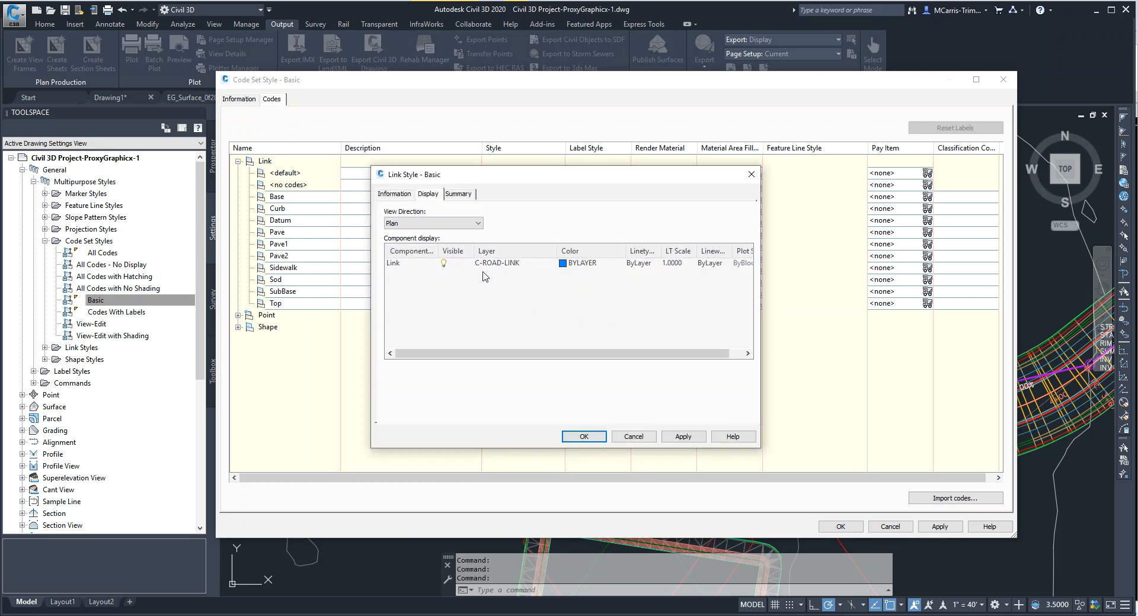
click(633, 437)
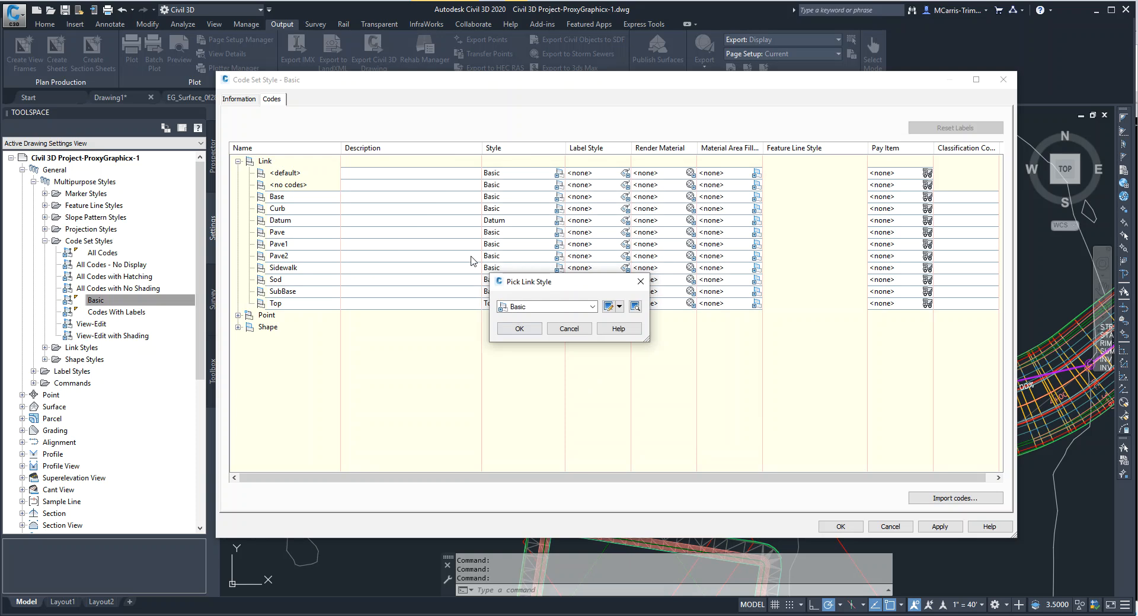
click(533, 330)
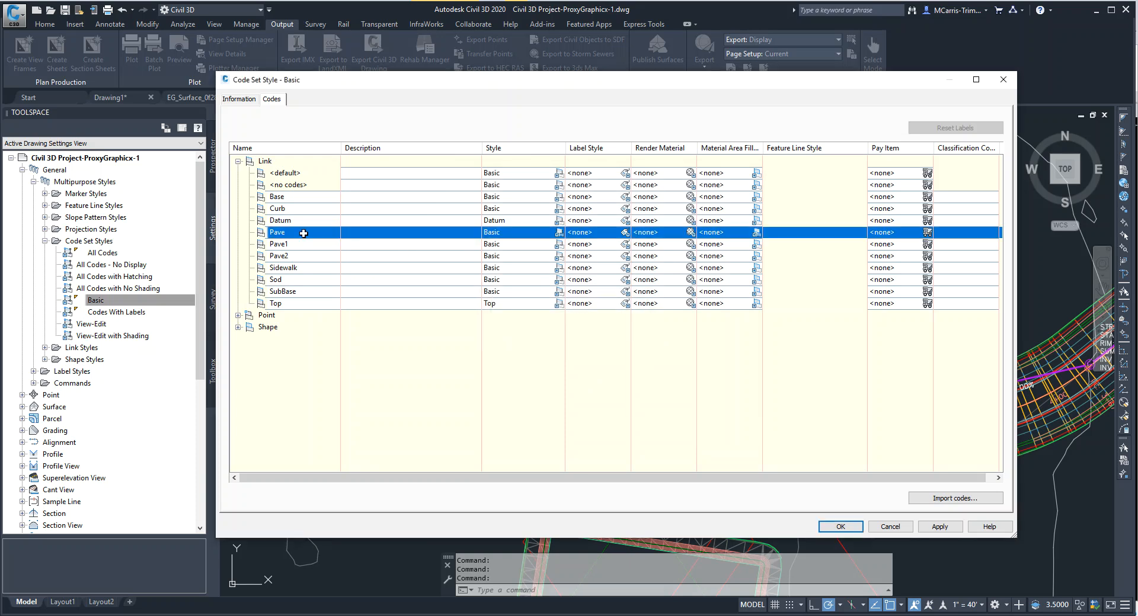
Inspect the plan layer and color of the Top link style assigned to the Top code in the Basic code set.
click(557, 304)
click(608, 307)
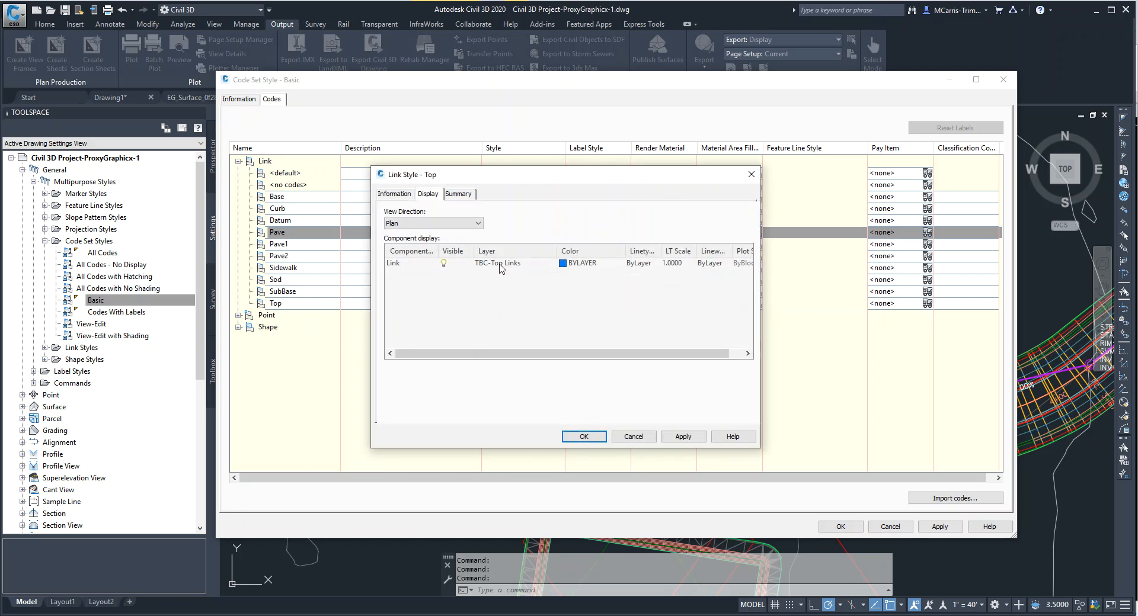
click(633, 437)
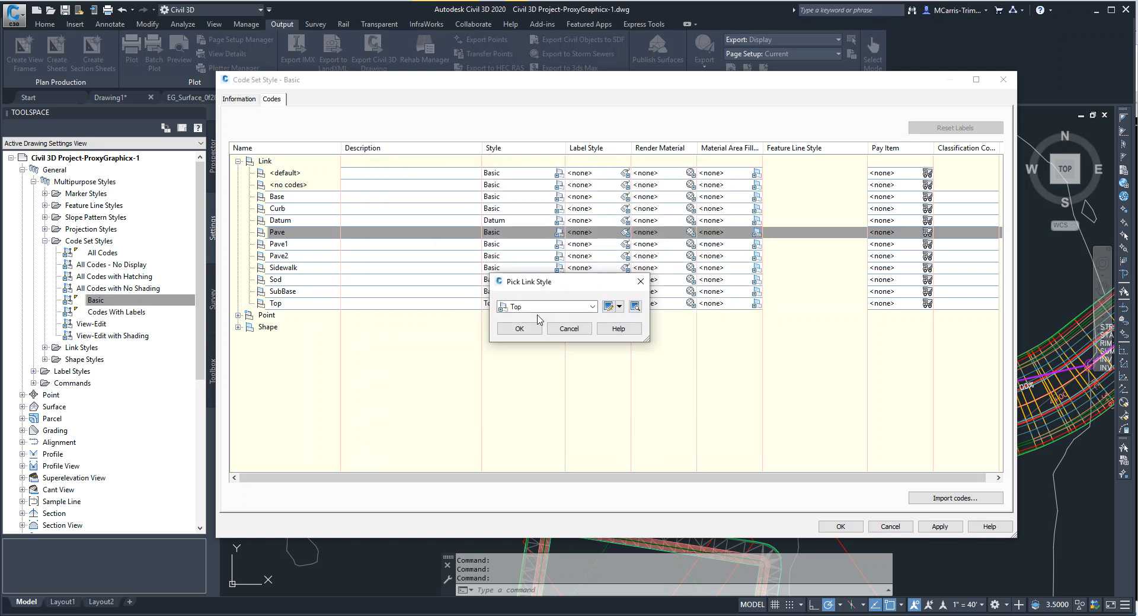
click(564, 330)
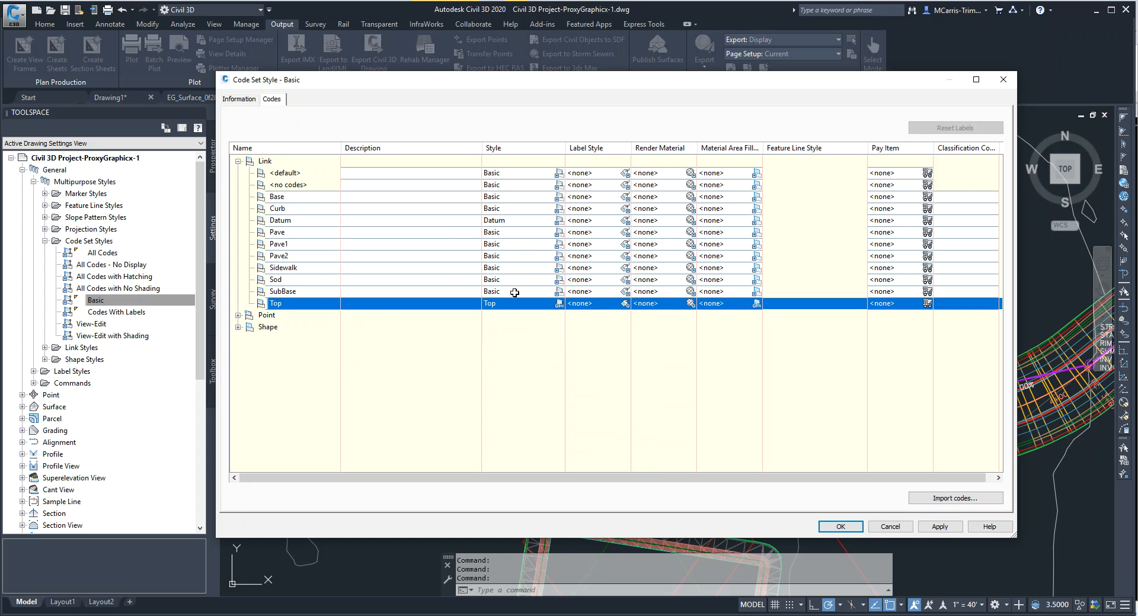
Inspect the plan layer and color of the Basic link style assigned to the SubBase code, and close the Basic code set.
click(558, 303)
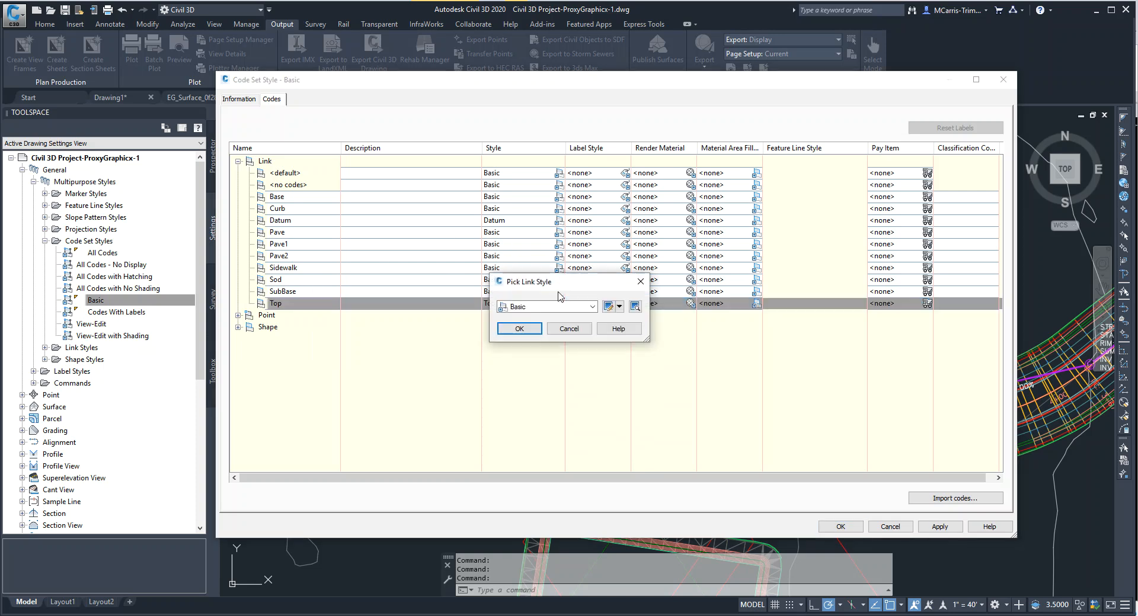
click(607, 307)
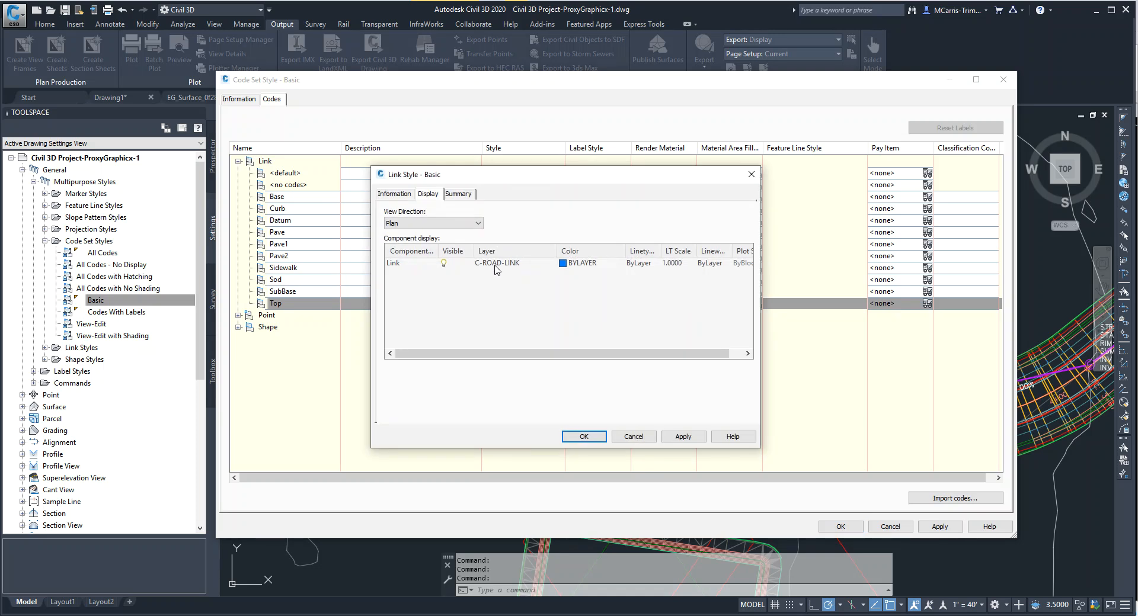
click(633, 436)
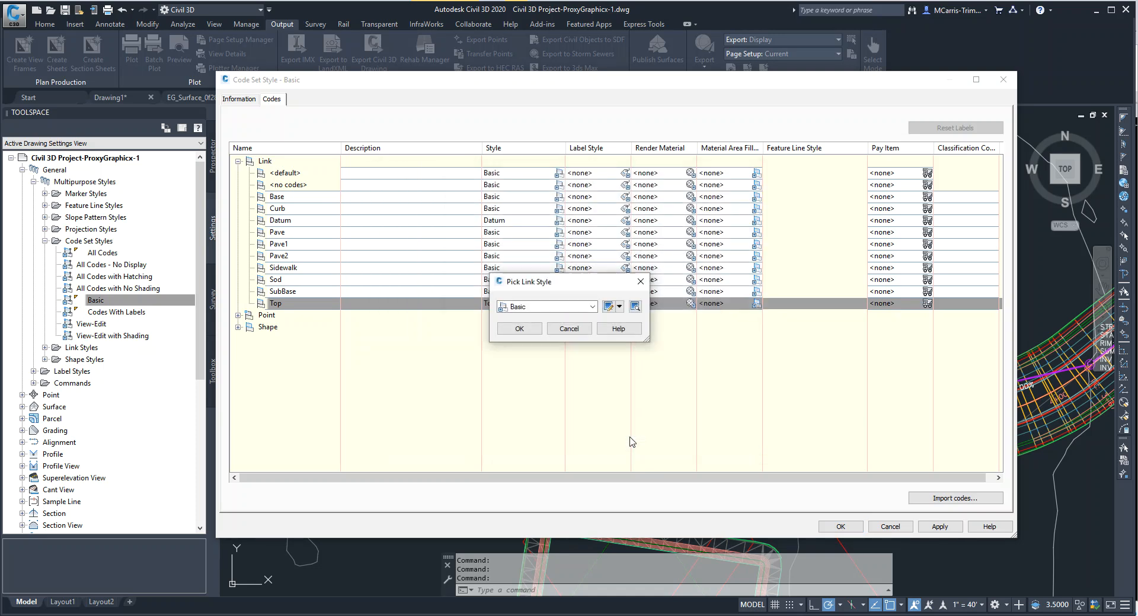
click(568, 341)
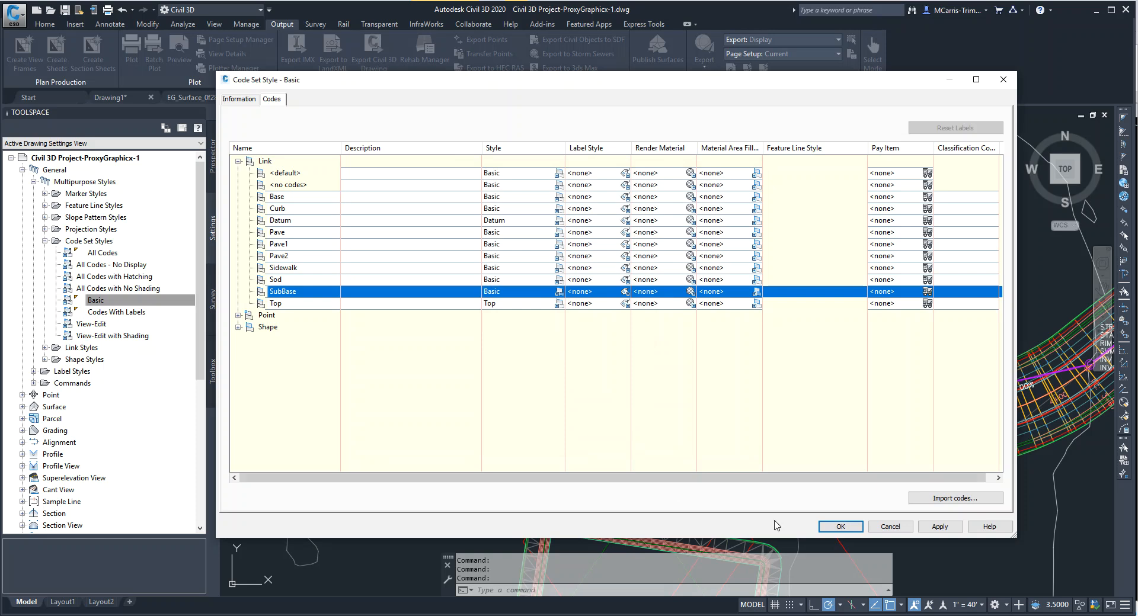
click(890, 526)
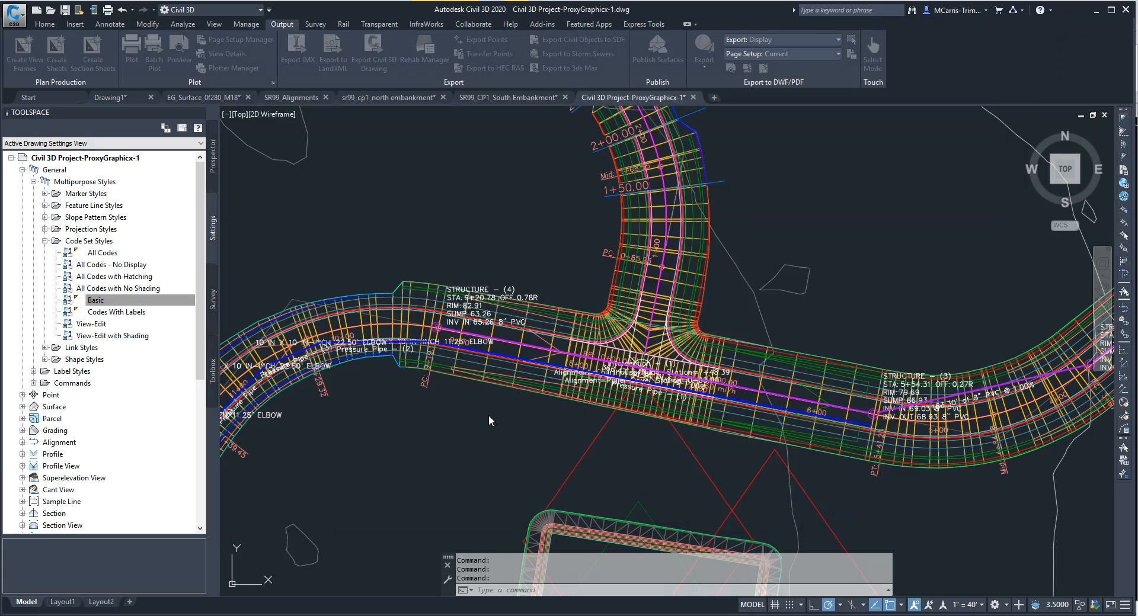
Open the All Codes code set style, inspect the plan layer and color of the Sidewalk link style, and close it without changes.
right_click(105, 255)
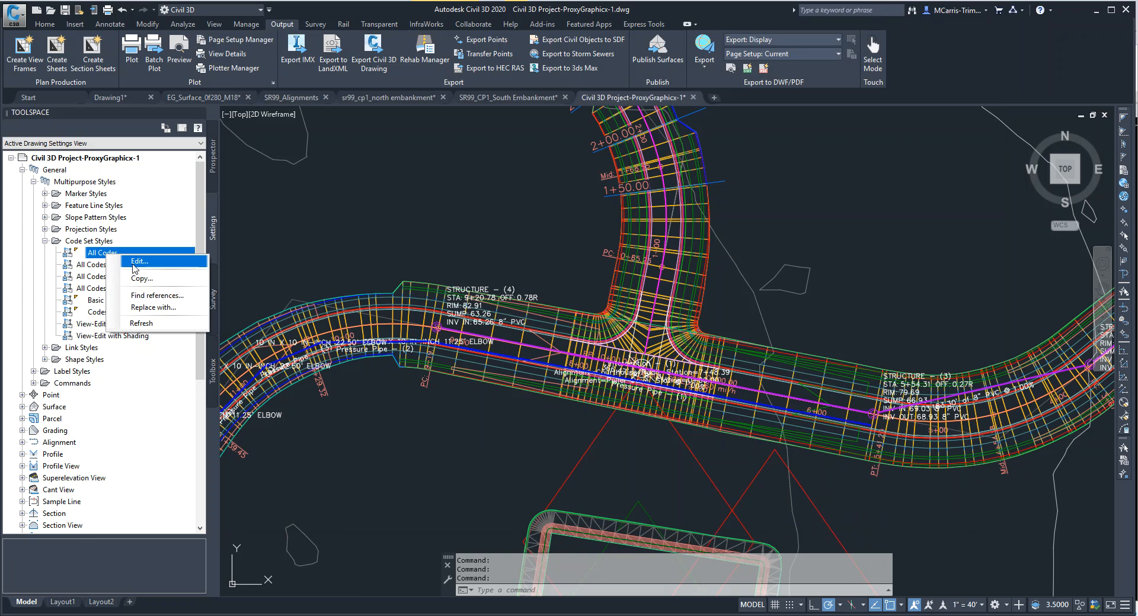
click(132, 263)
click(238, 162)
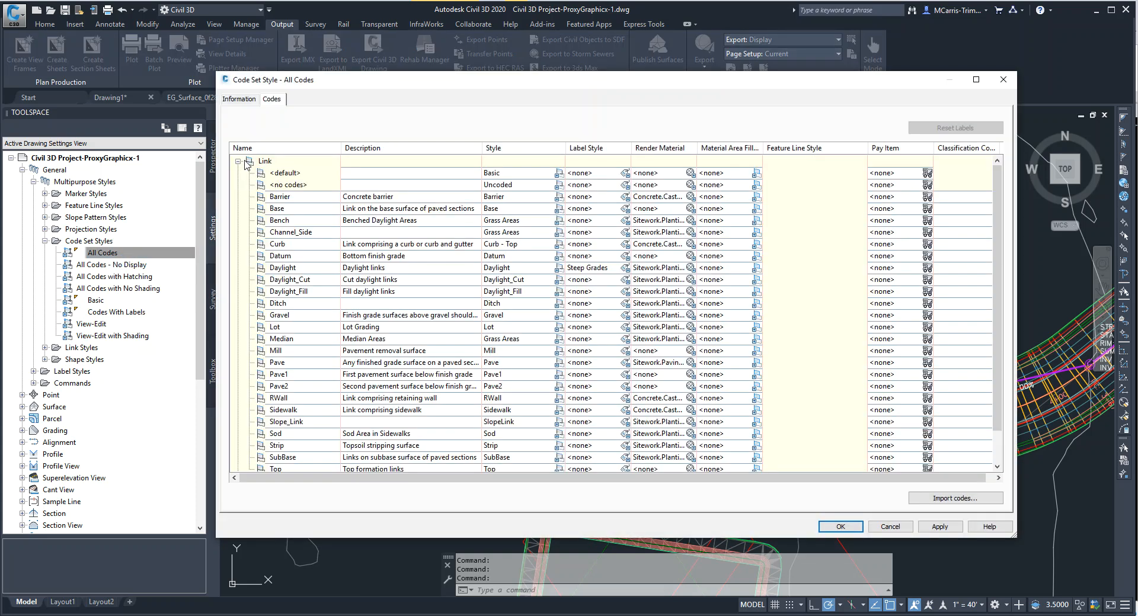
click(304, 469)
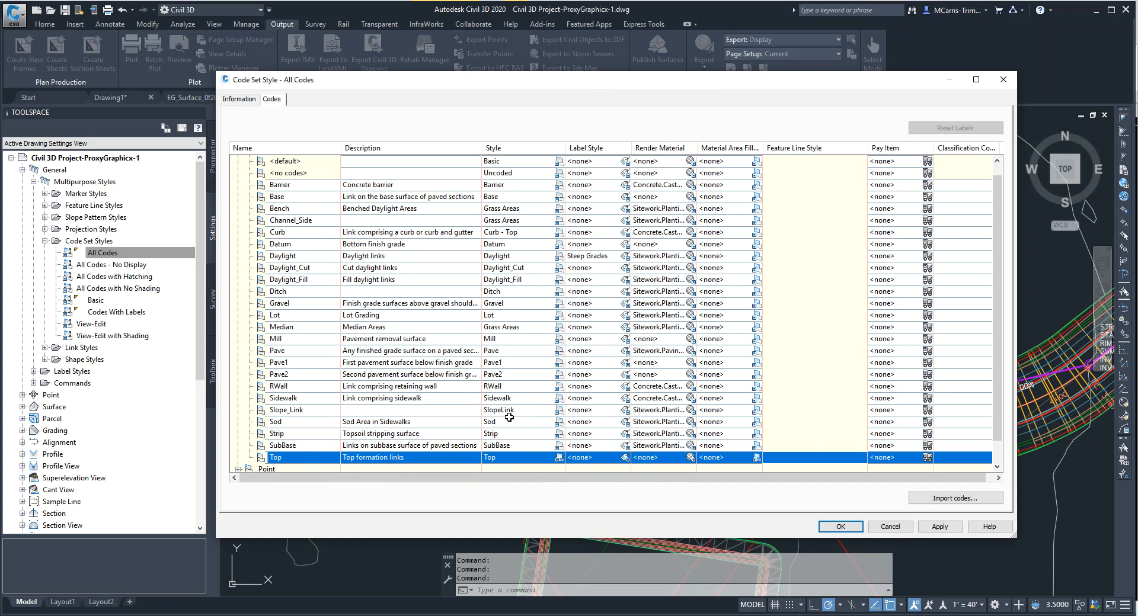
click(561, 402)
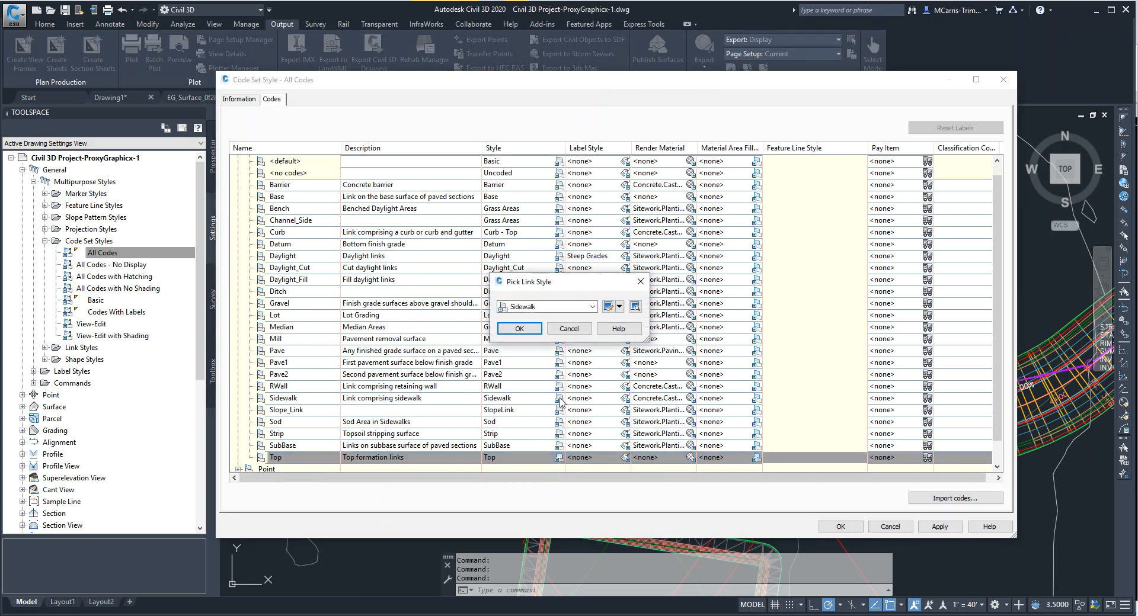
click(610, 311)
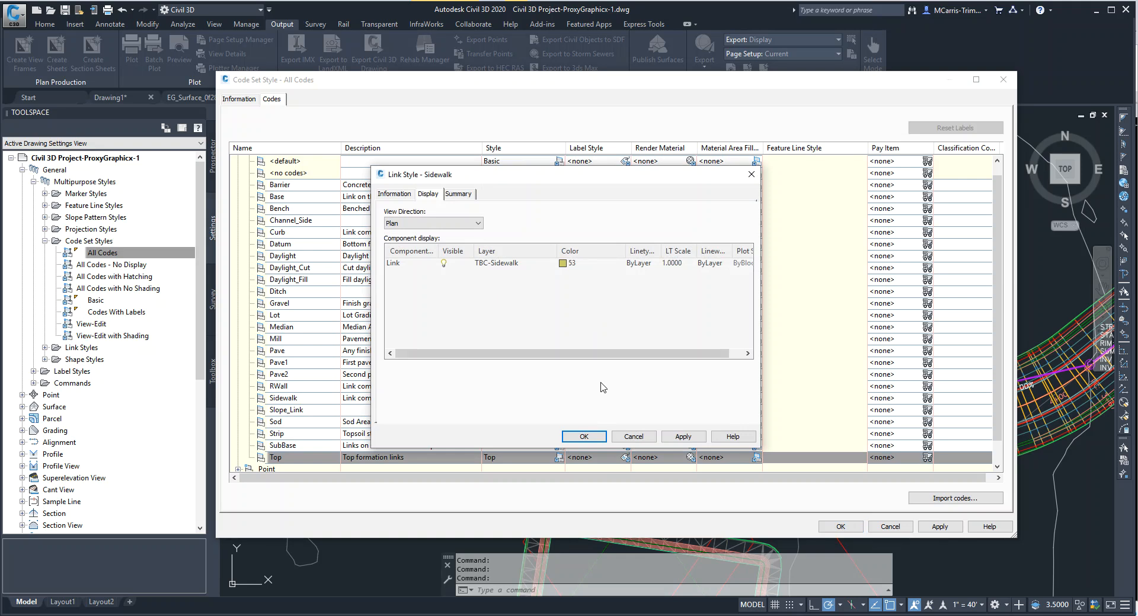
click(636, 437)
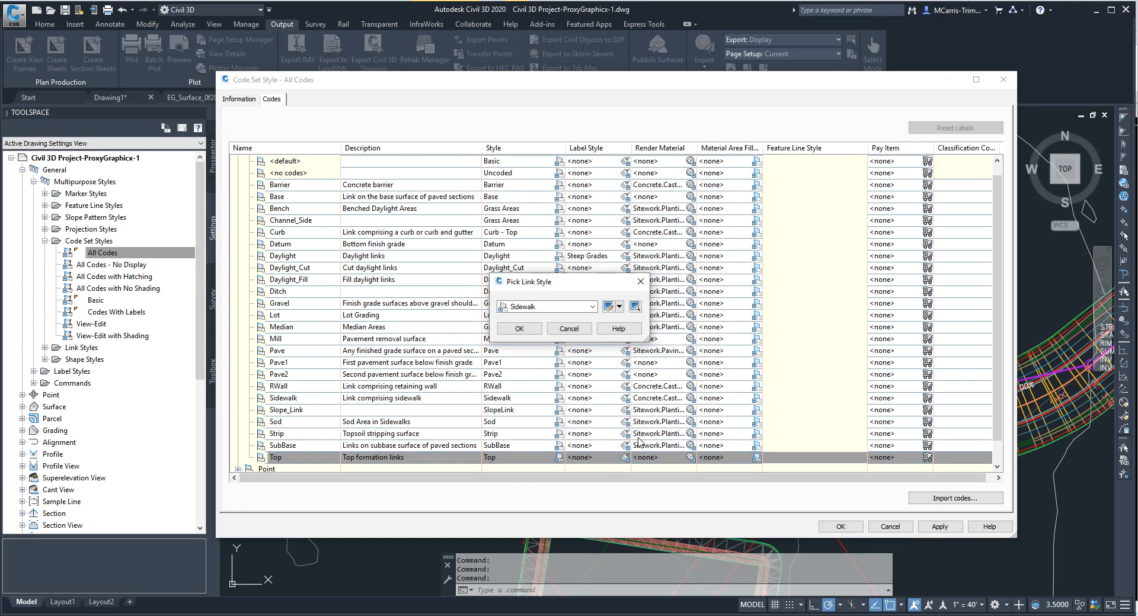
click(576, 331)
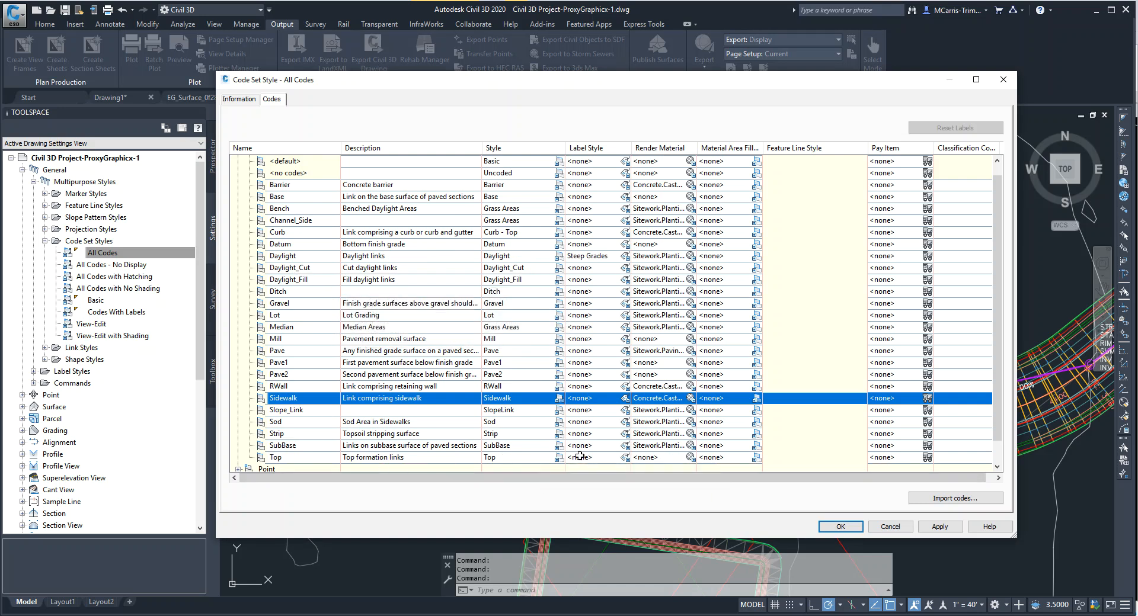
click(890, 527)
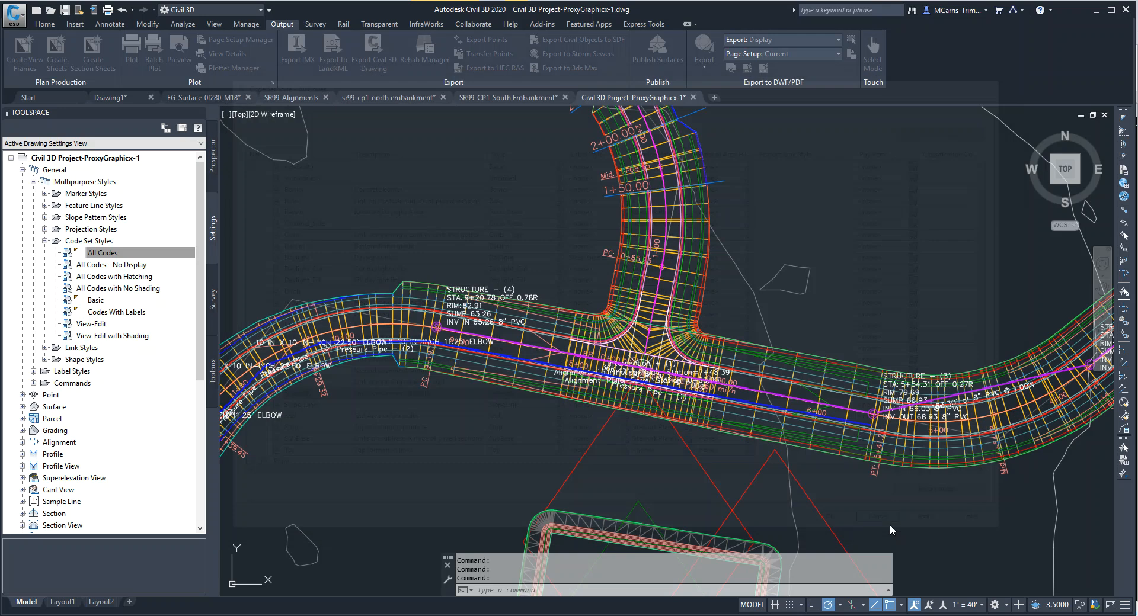
Inspect the shape codes and code set style of the right curb and gutter subassembly in the primary road full section assembly.
scroll(818, 271, down, 10)
scroll(817, 271, up, 10)
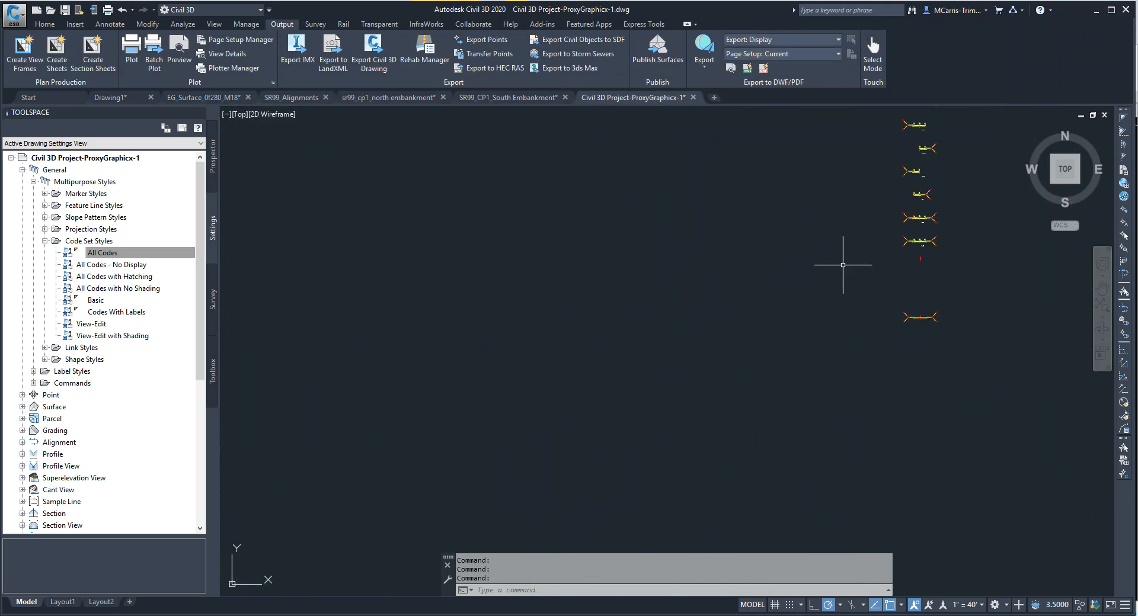
scroll(840, 223, up, 2)
middle_drag(899, 341, 597, 305)
scroll(597, 305, down, 4)
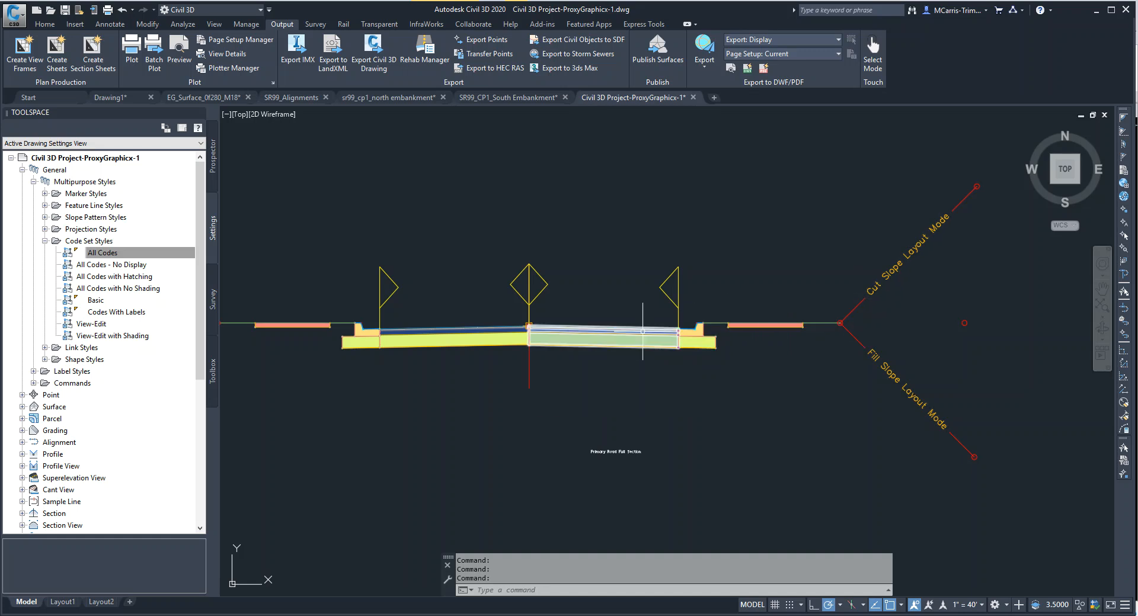
scroll(685, 334, up, 6)
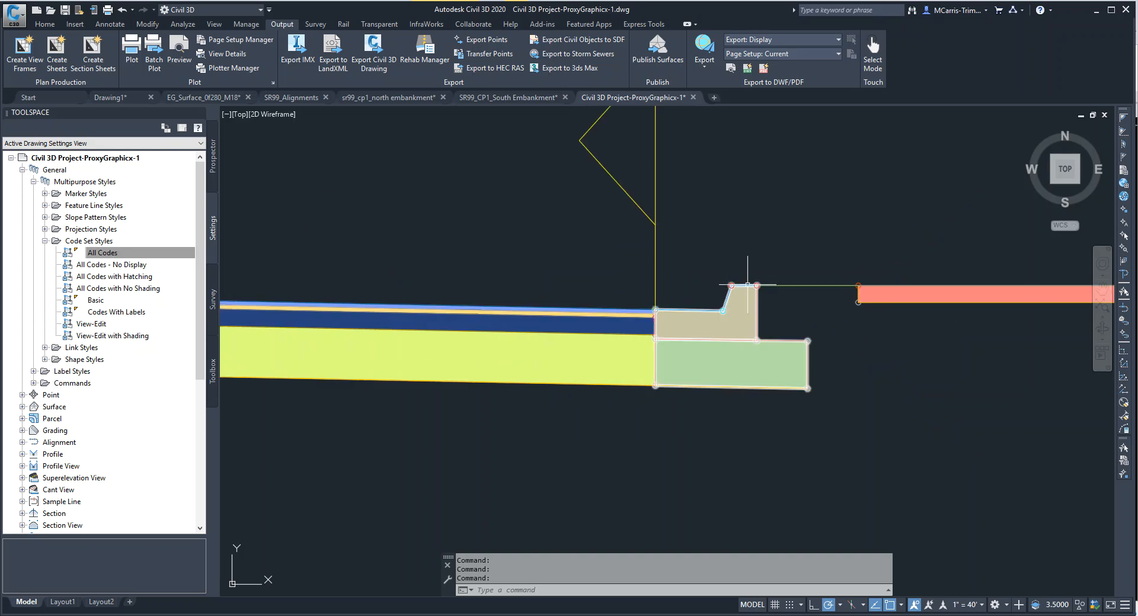
click(697, 310)
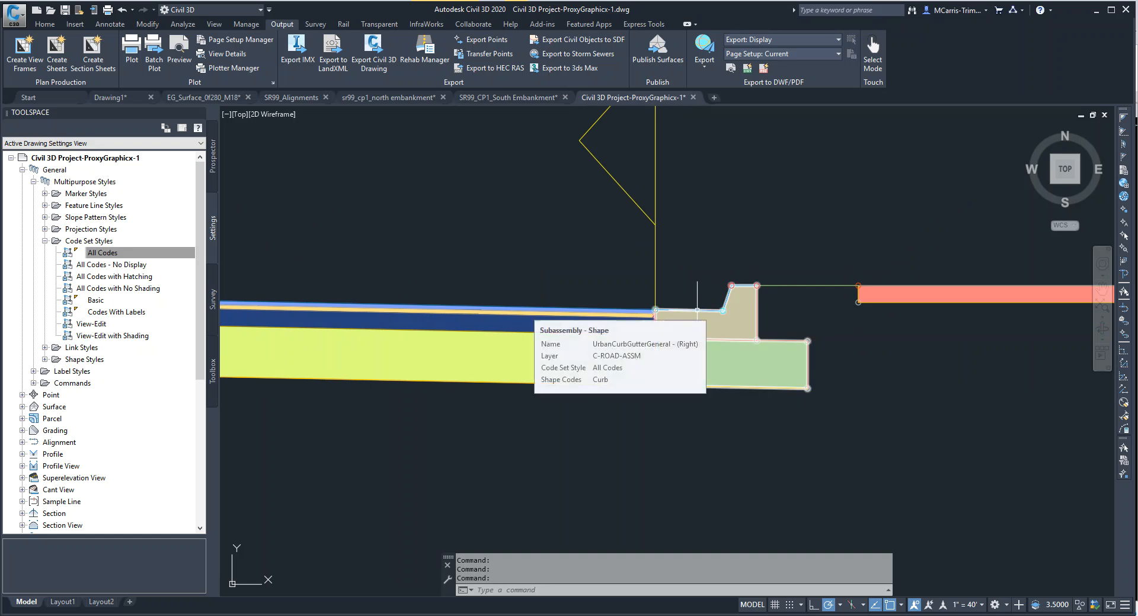
key(Escape)
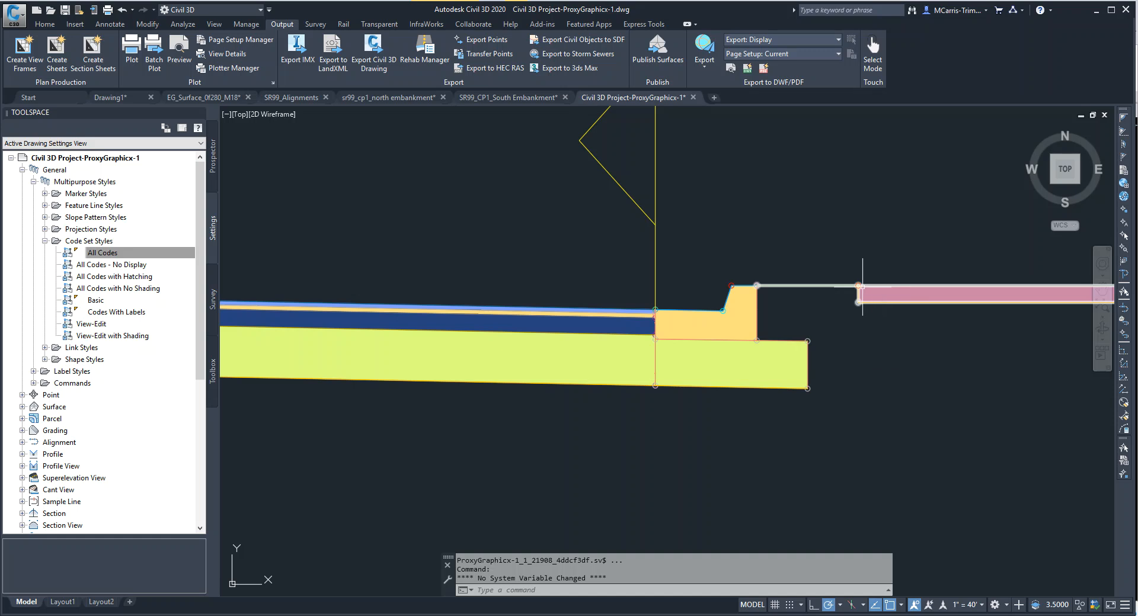
Return from the assemblies to the site plan and examine the corridor around the road intersection.
scroll(869, 308, down, 8)
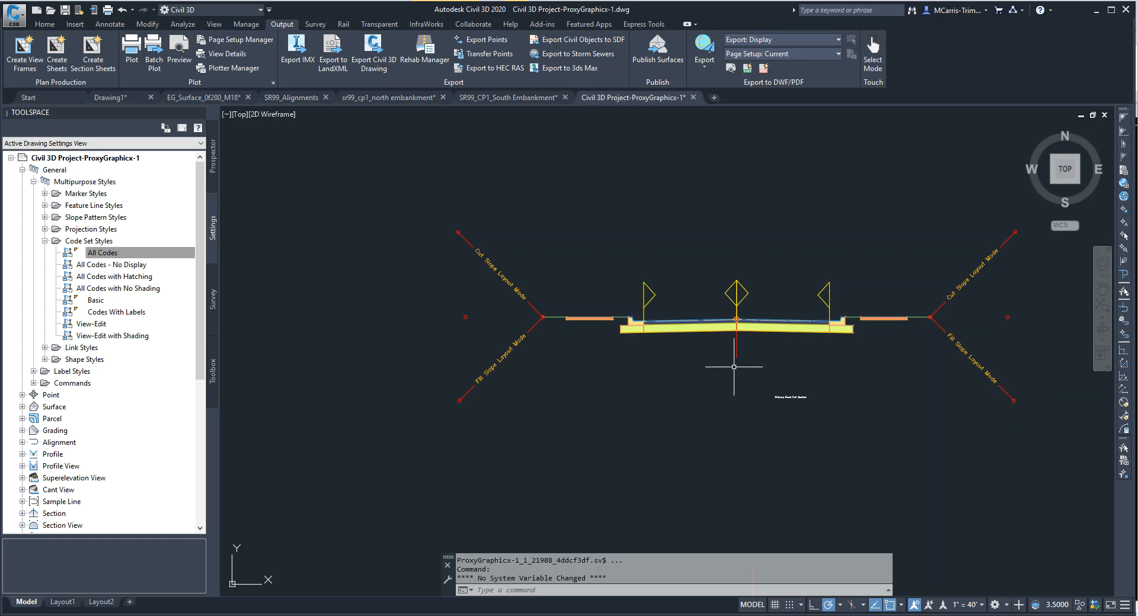
scroll(441, 437, down, 8)
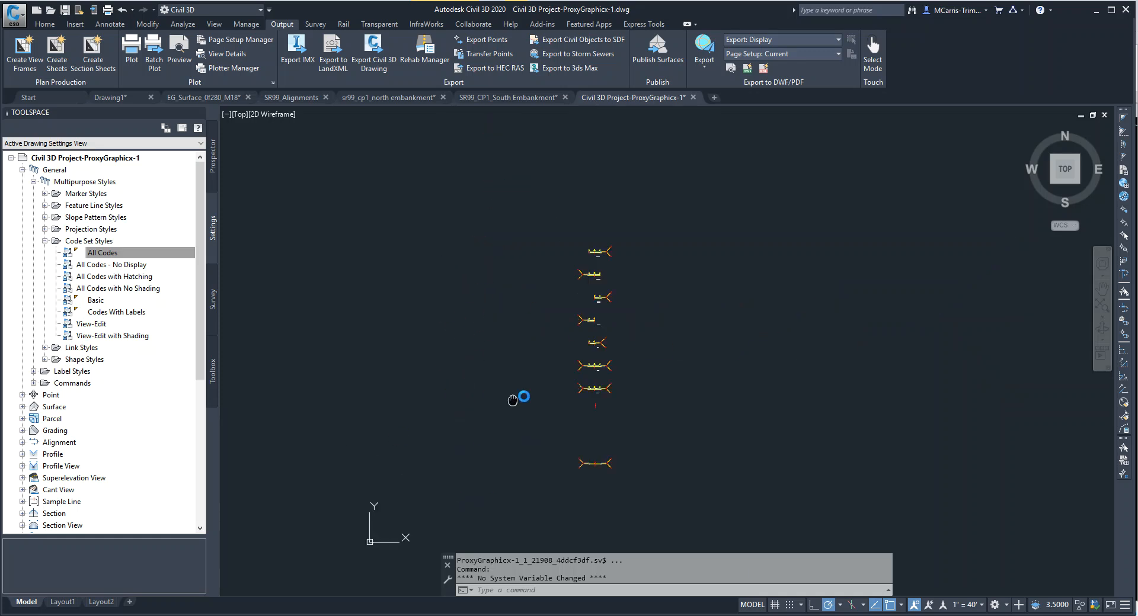
mouse_move(366, 385)
middle_down()
mouse_move(511, 364)
mouse_move(818, 216)
middle_up()
middle_drag(405, 451, 655, 272)
middle_drag(513, 431, 570, 298)
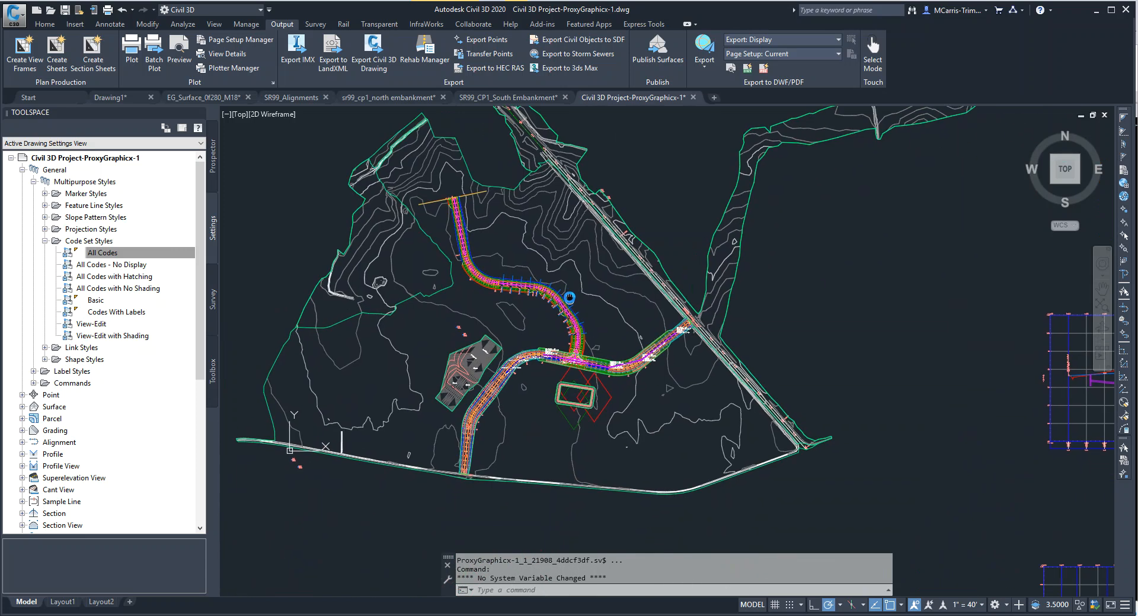
scroll(564, 361, up, 8)
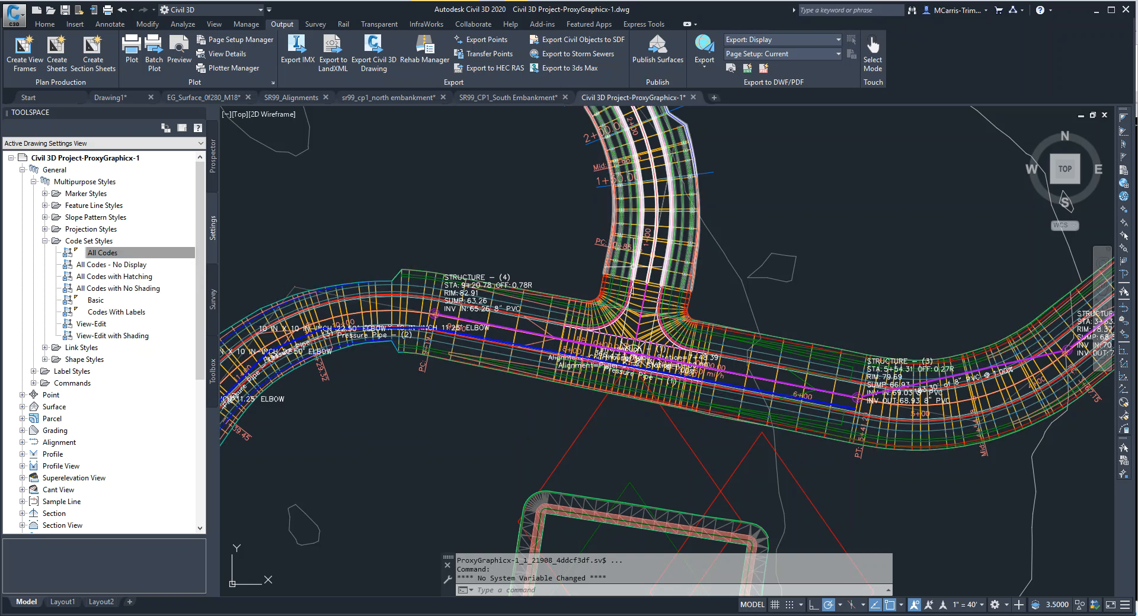
Switch to Trimble Business Center and limit My Filter to displaying only members of Export-Civil 3D Project-ProxyGraphicx-1-Model.dwg.
mouse_move(493, 427)
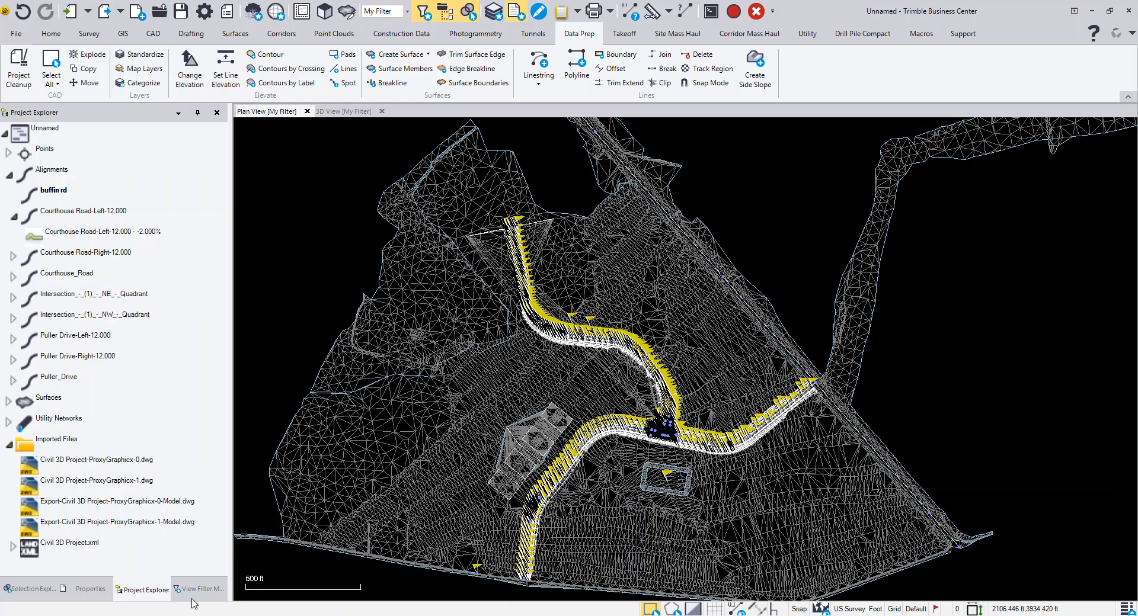
click(191, 597)
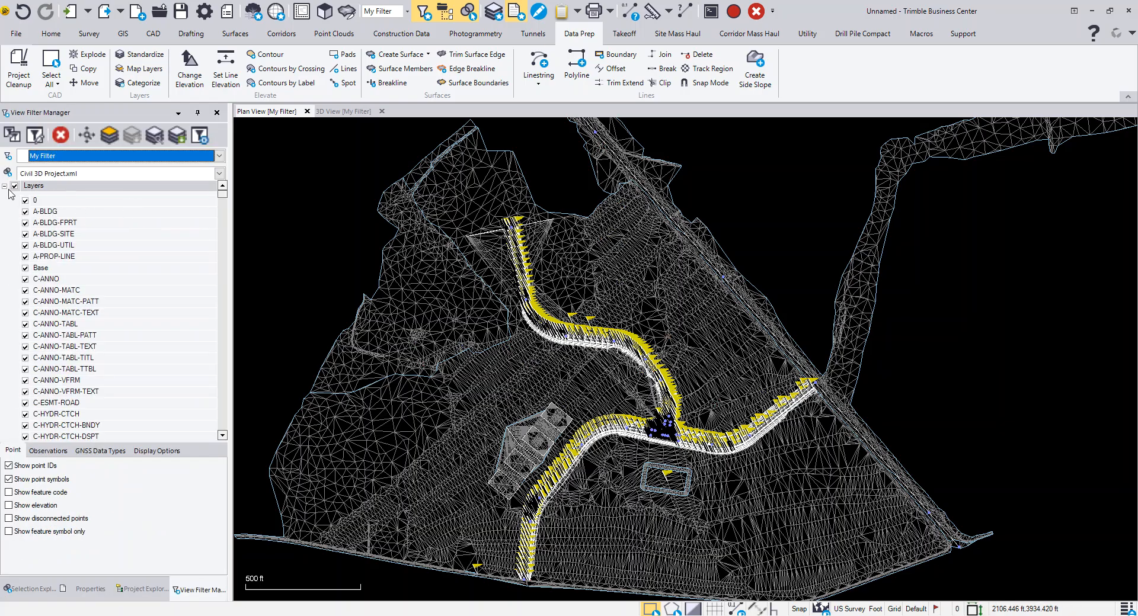
click(14, 186)
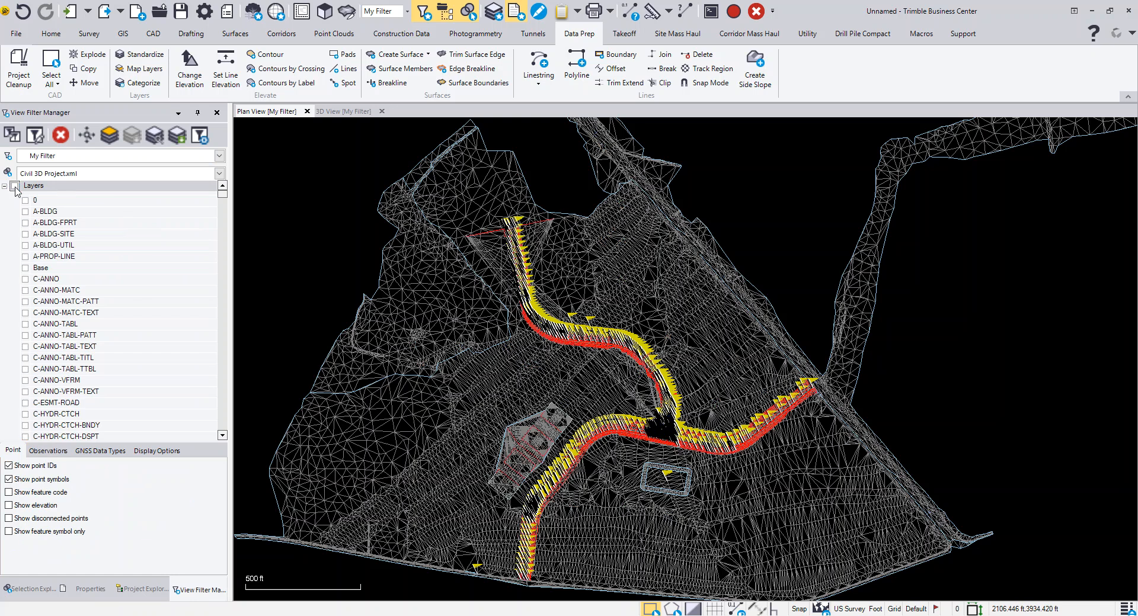
click(219, 173)
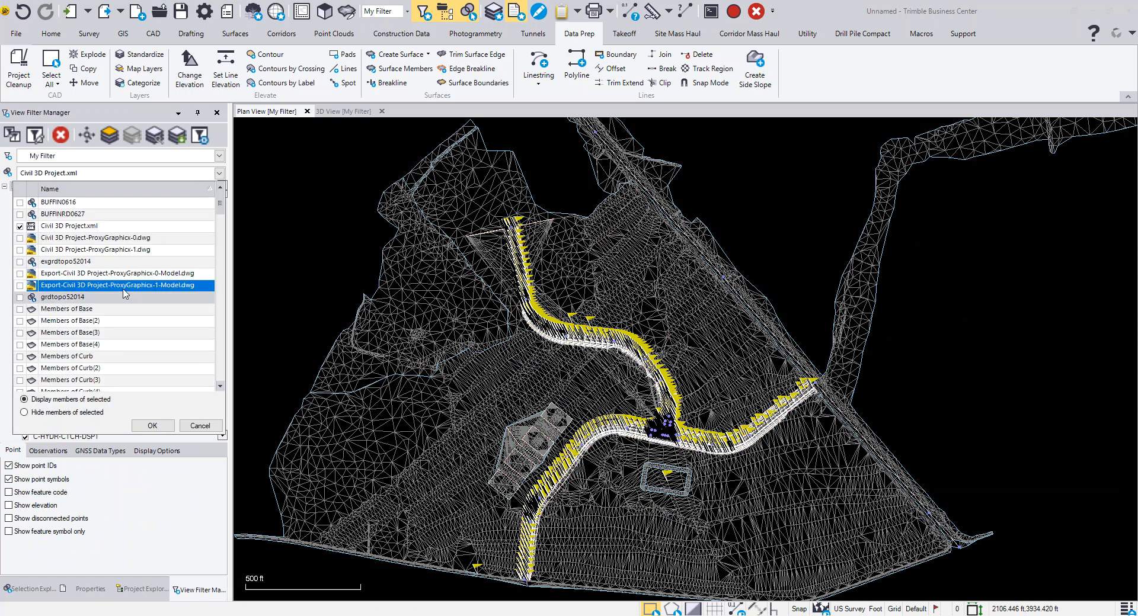
click(20, 226)
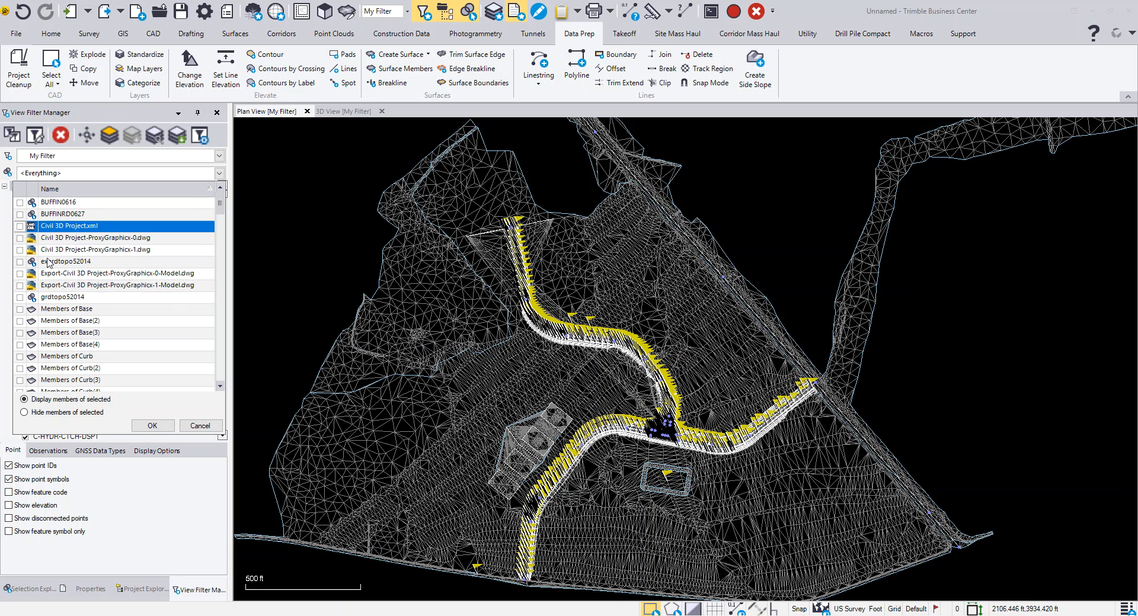
click(20, 250)
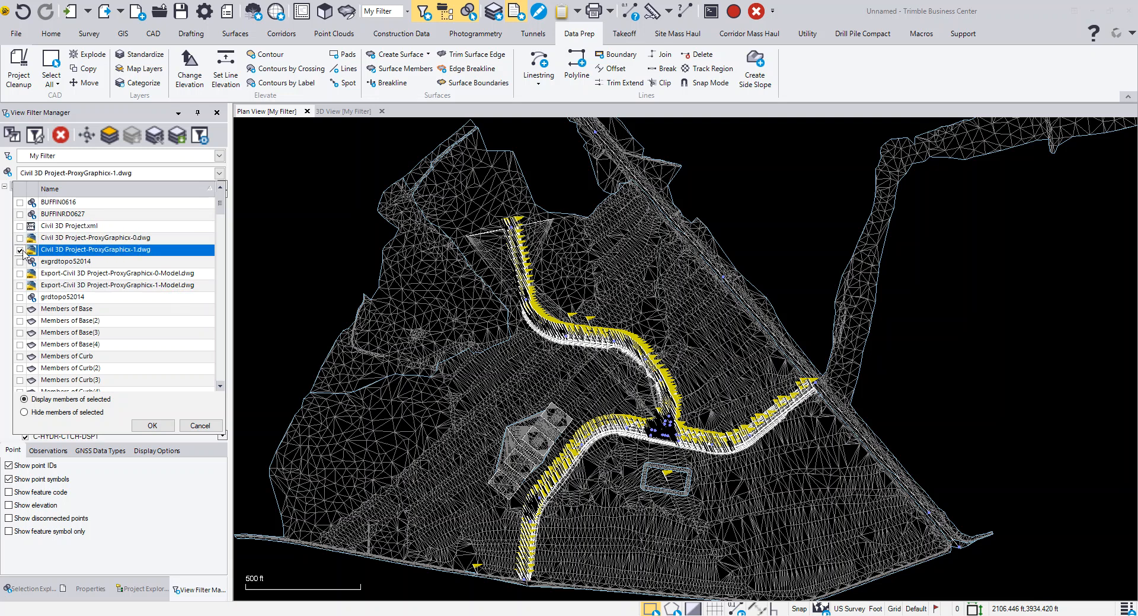
click(20, 286)
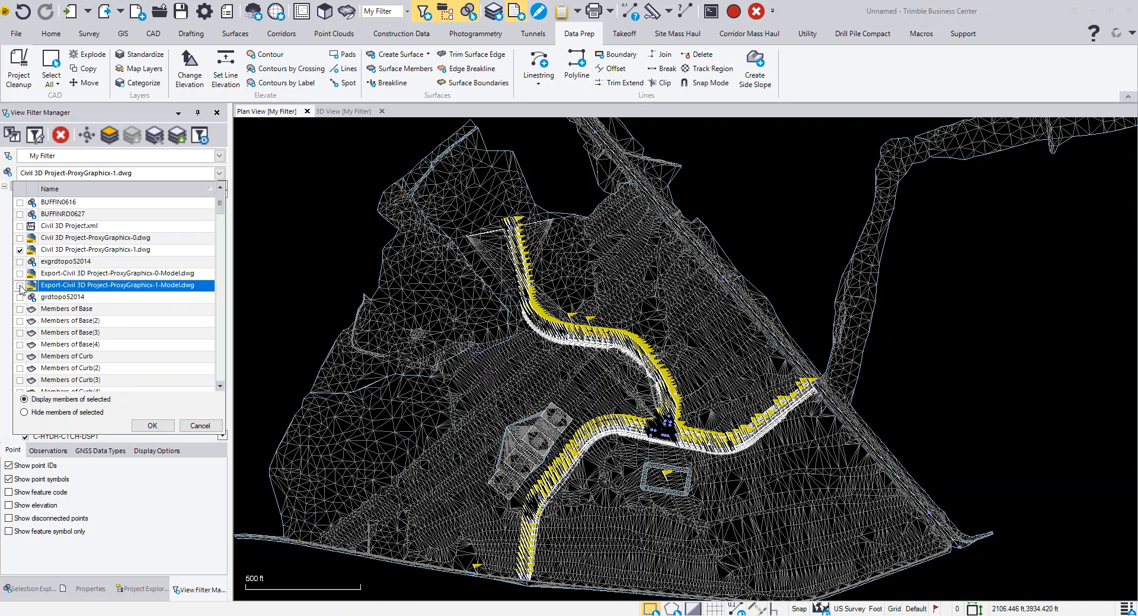
click(21, 251)
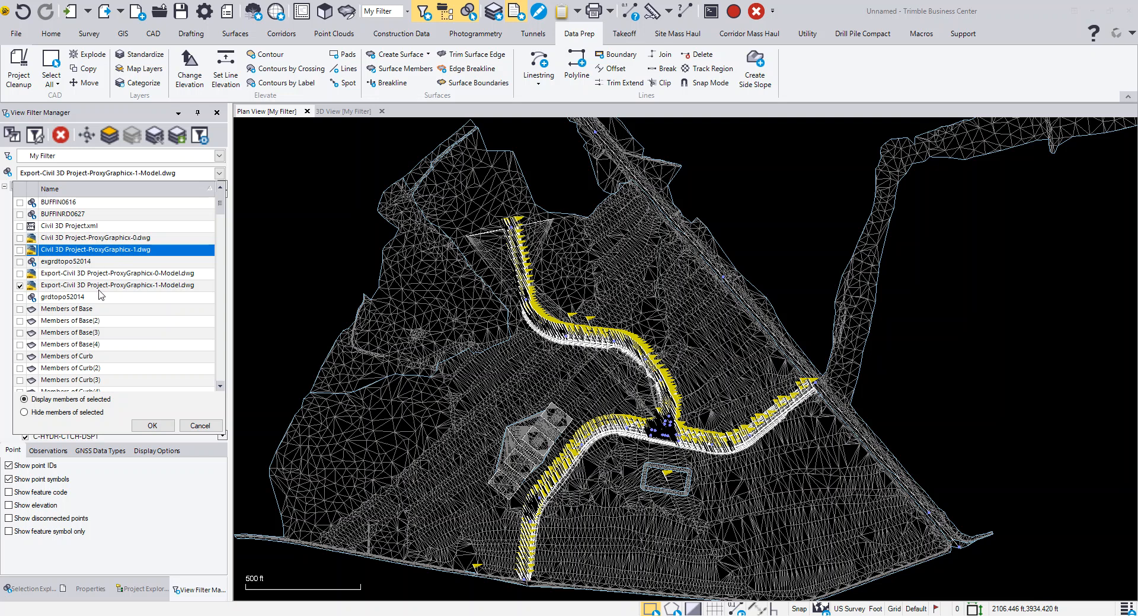
click(152, 425)
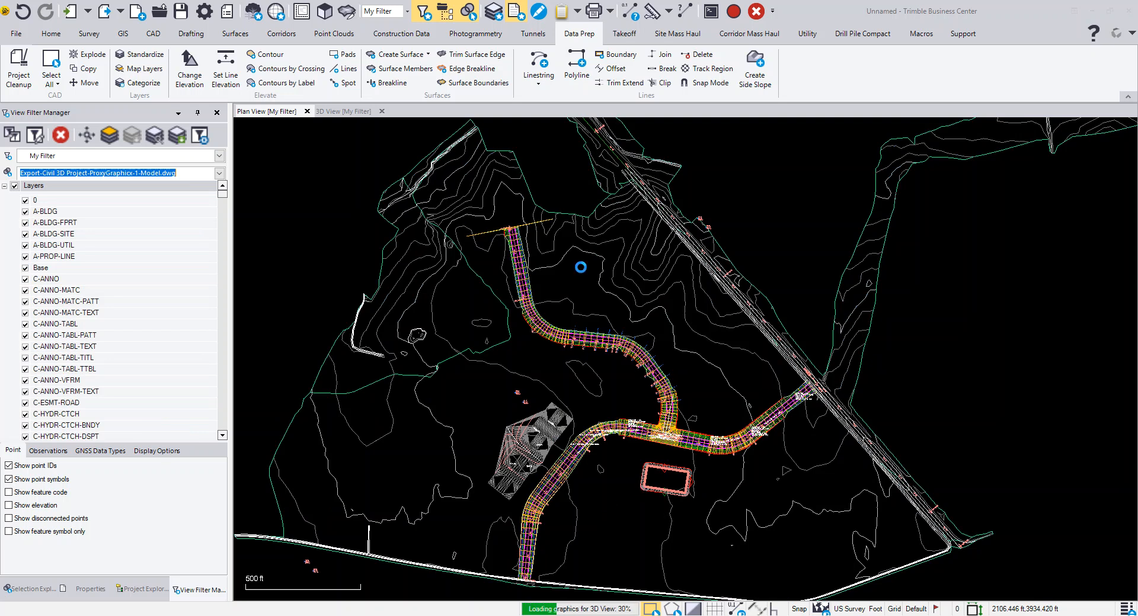
Examine the exported corridor's colored links and feature lines in 3D around the road intersection.
click(343, 113)
scroll(758, 390, up, 7)
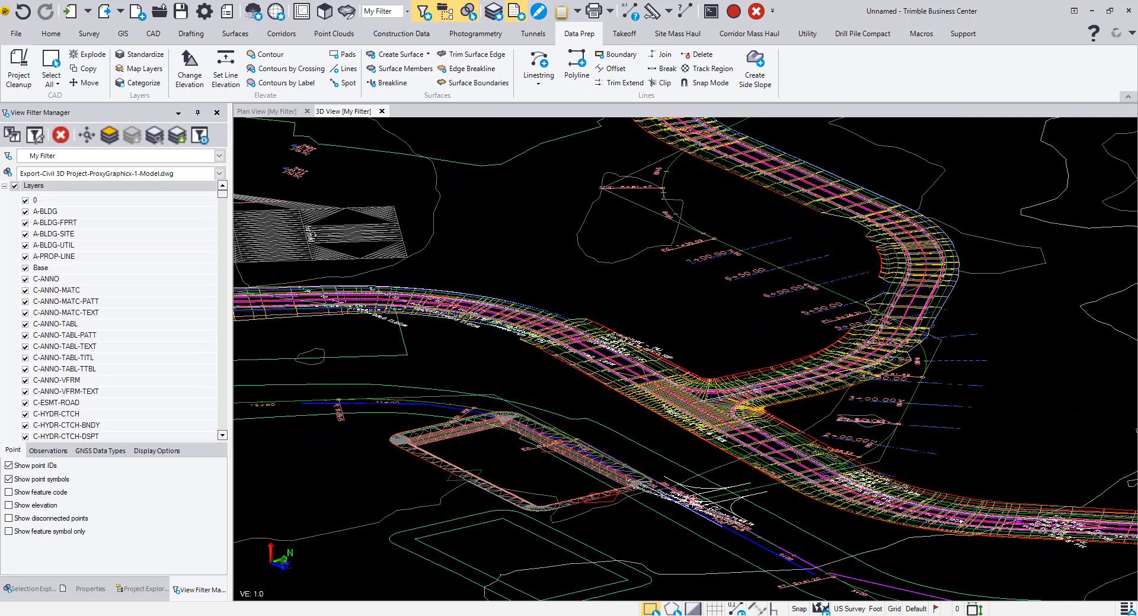
scroll(740, 391, up, 5)
scroll(722, 420, up, 5)
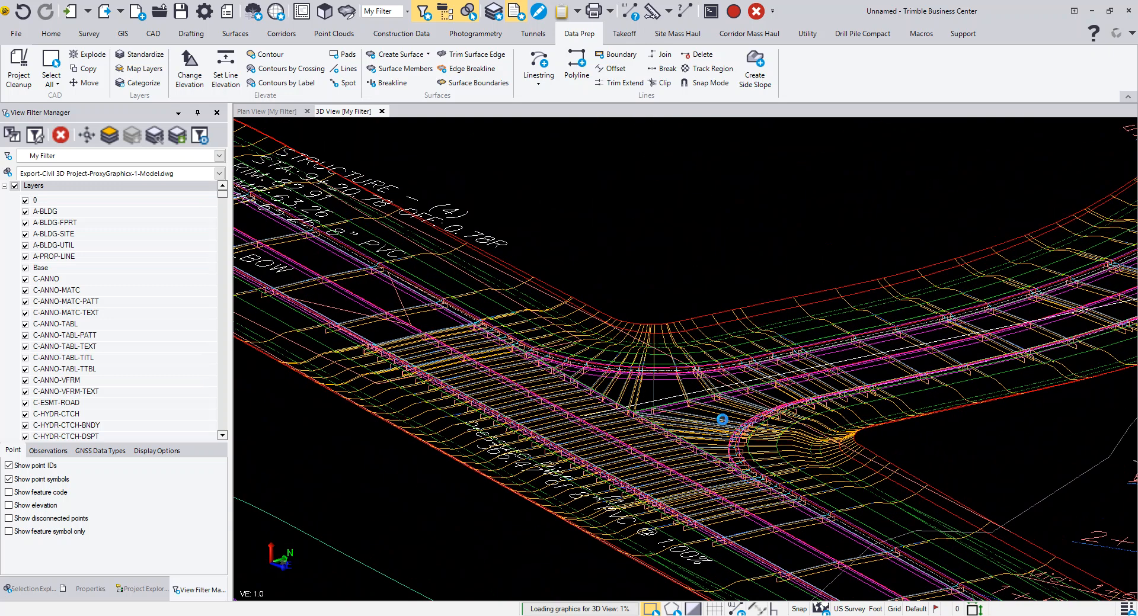
scroll(722, 419, up, 5)
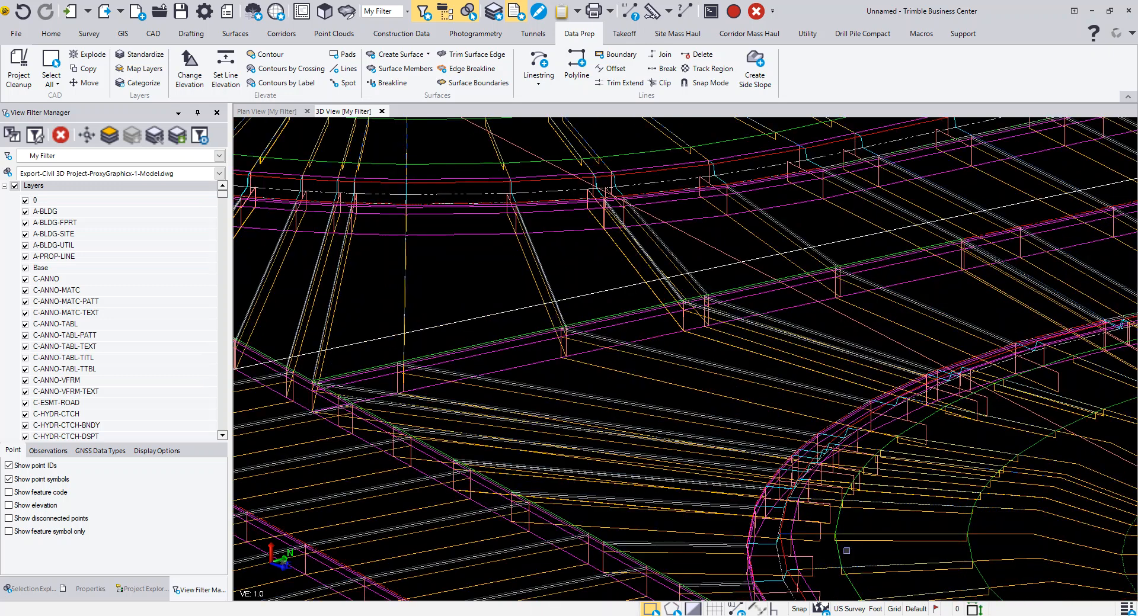
middle_drag(693, 489, 686, 119)
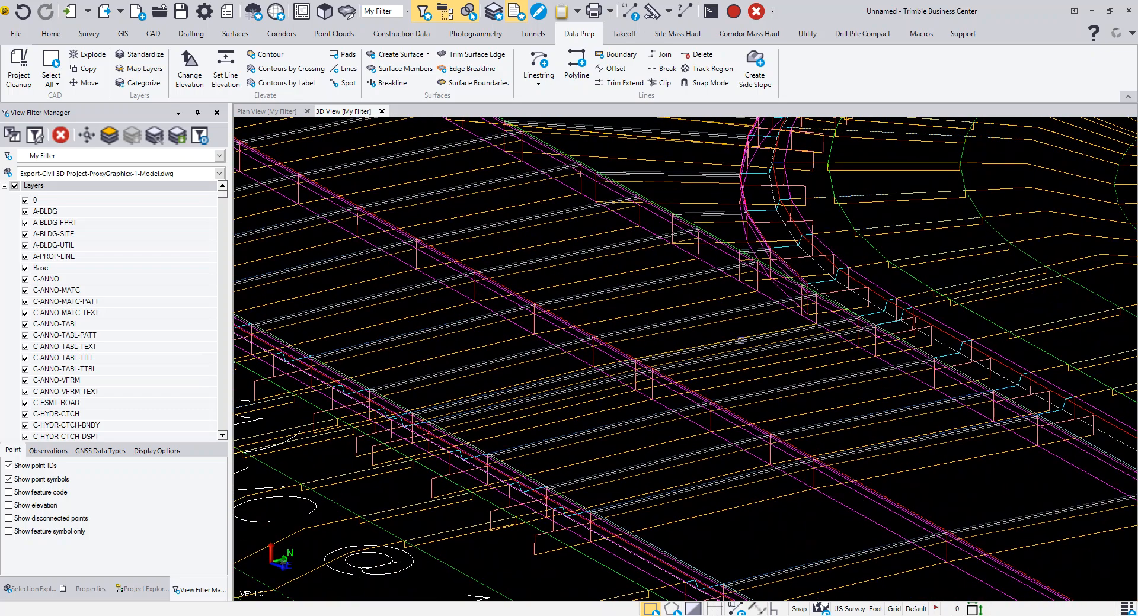
Select the TBC-C-Road-Curb-Top 3D polyline on the curb and gutter, and the TBC-C-Road-Curb-Top line along the top of curb.
middle_drag(783, 443, 588, 360)
scroll(777, 355, up, 2)
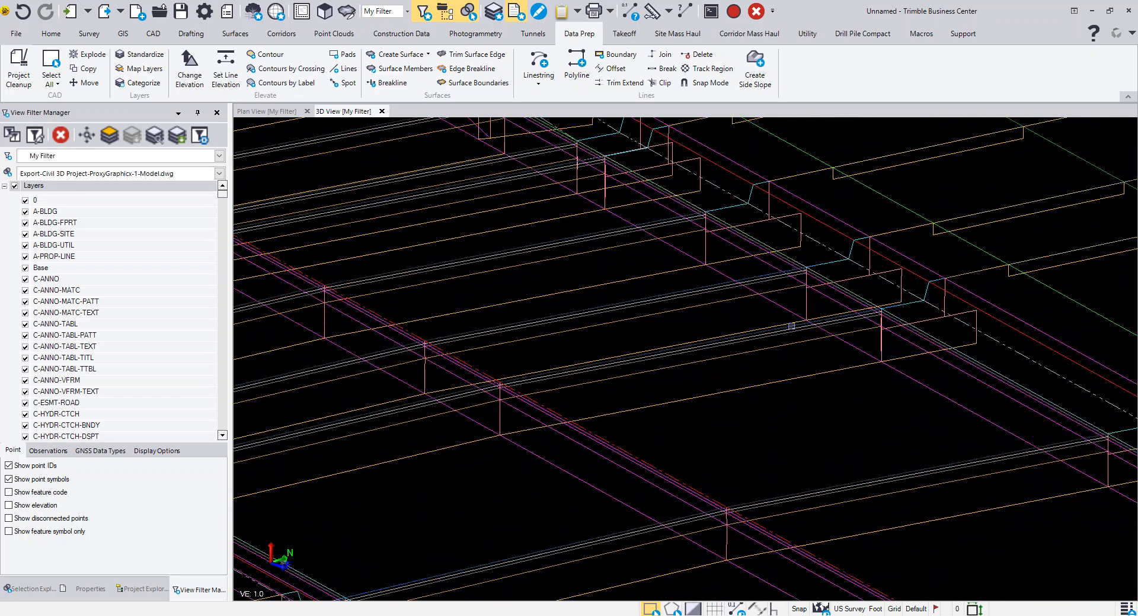
click(913, 304)
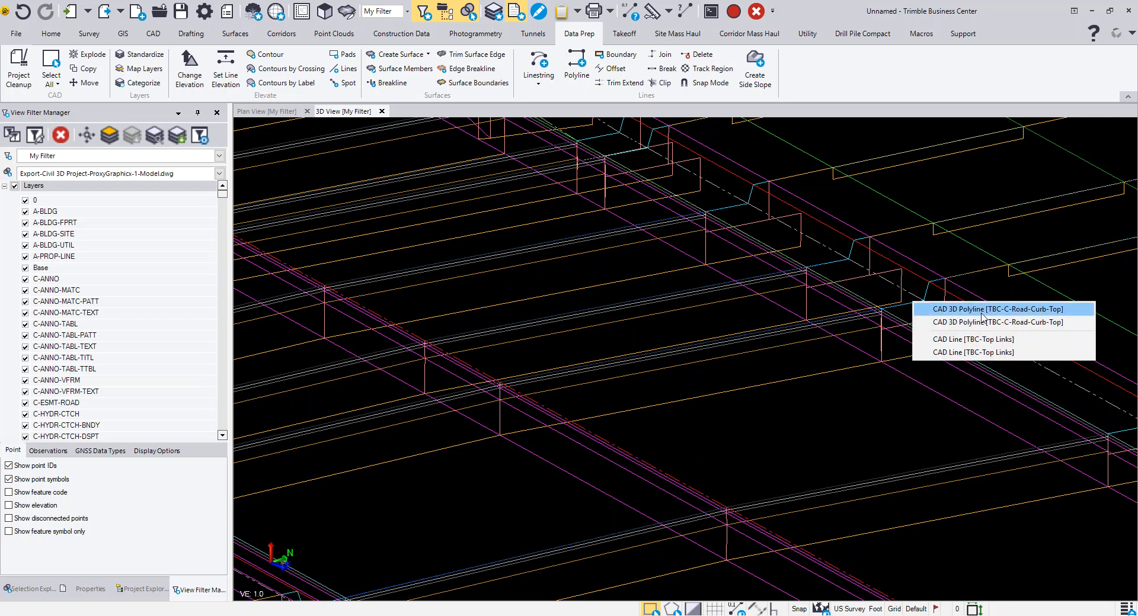
click(972, 310)
scroll(925, 300, up, 2)
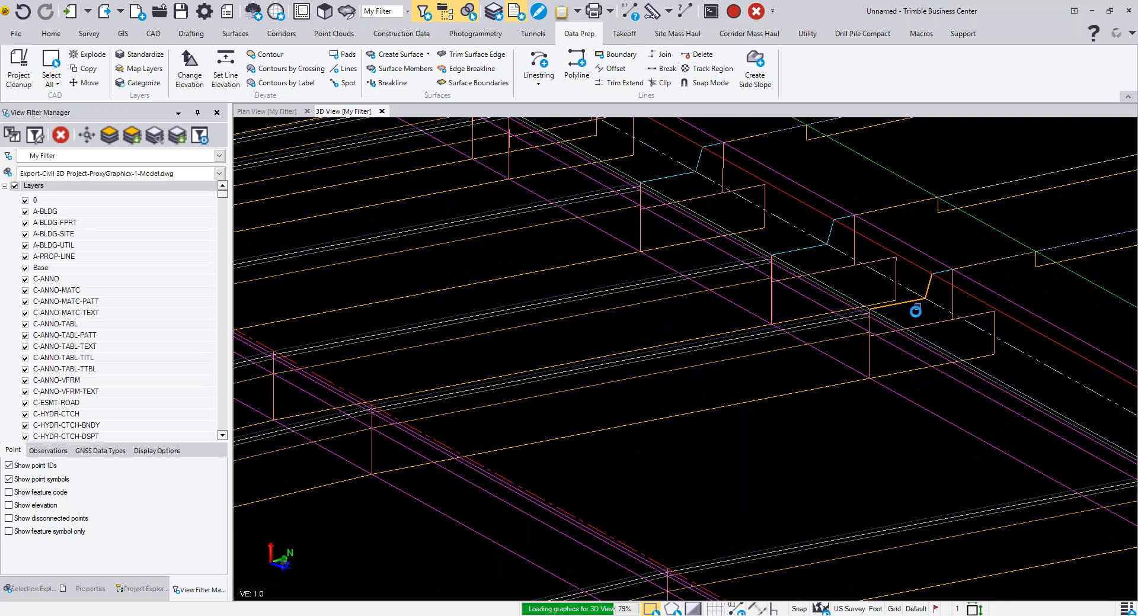
scroll(907, 314, up, 2)
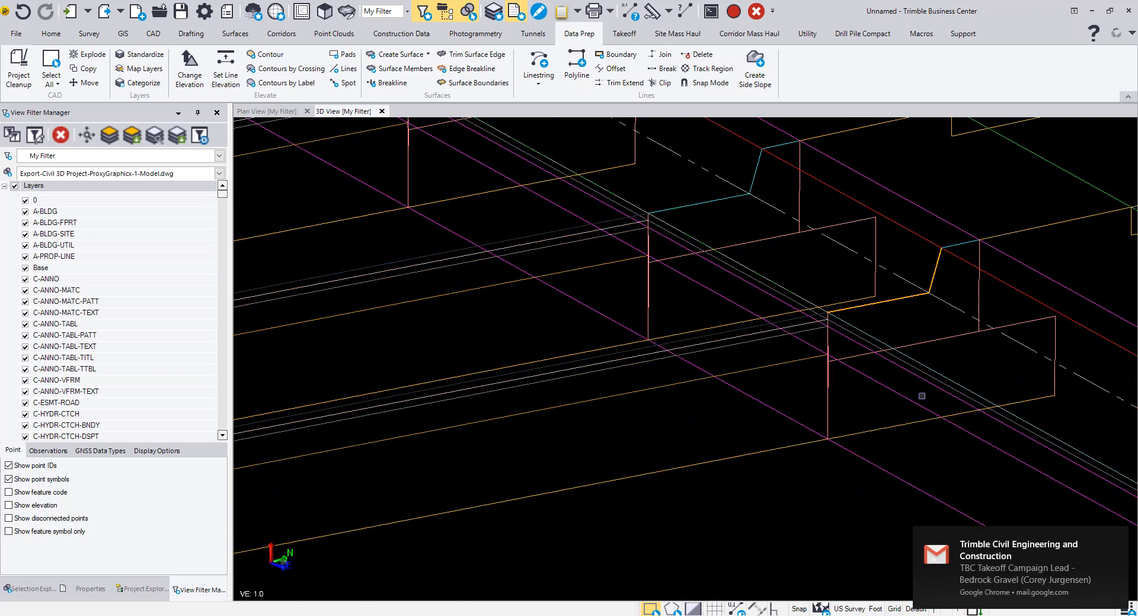
click(1119, 540)
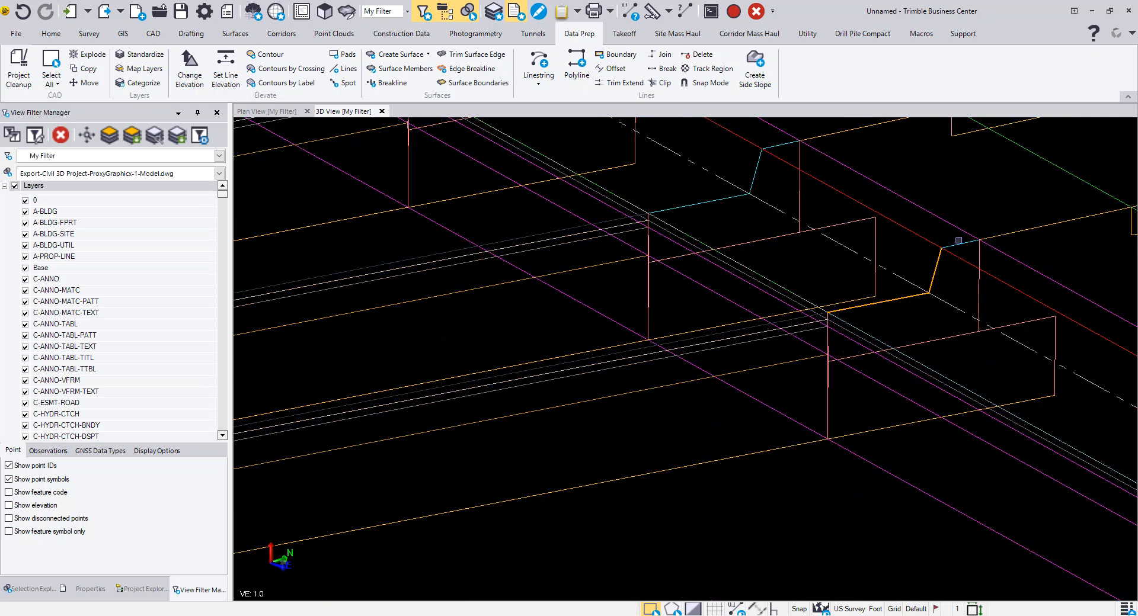
click(958, 243)
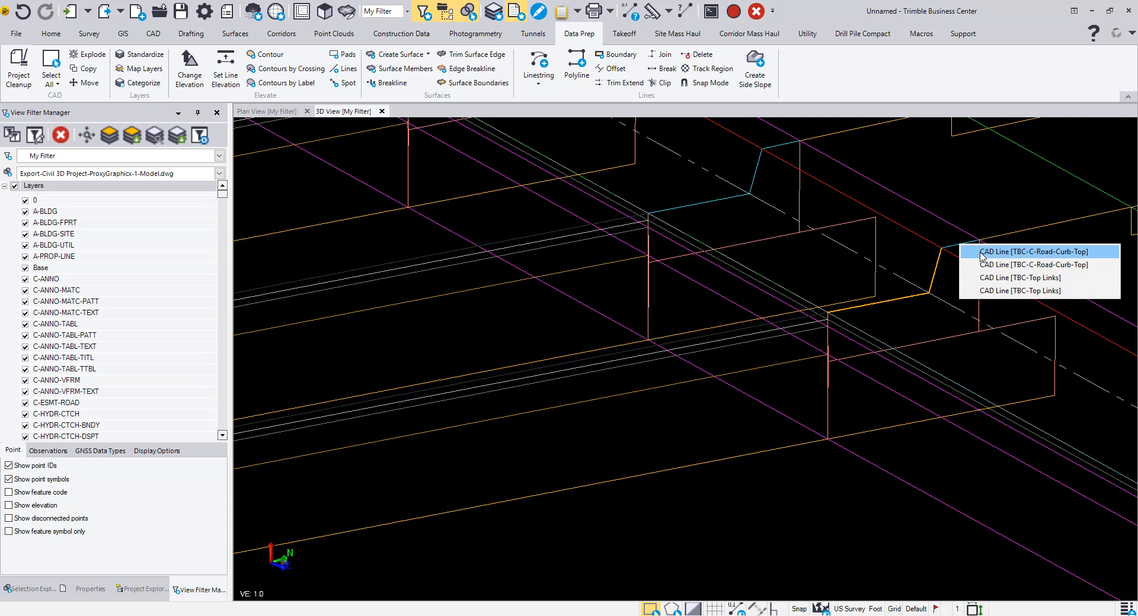
click(981, 253)
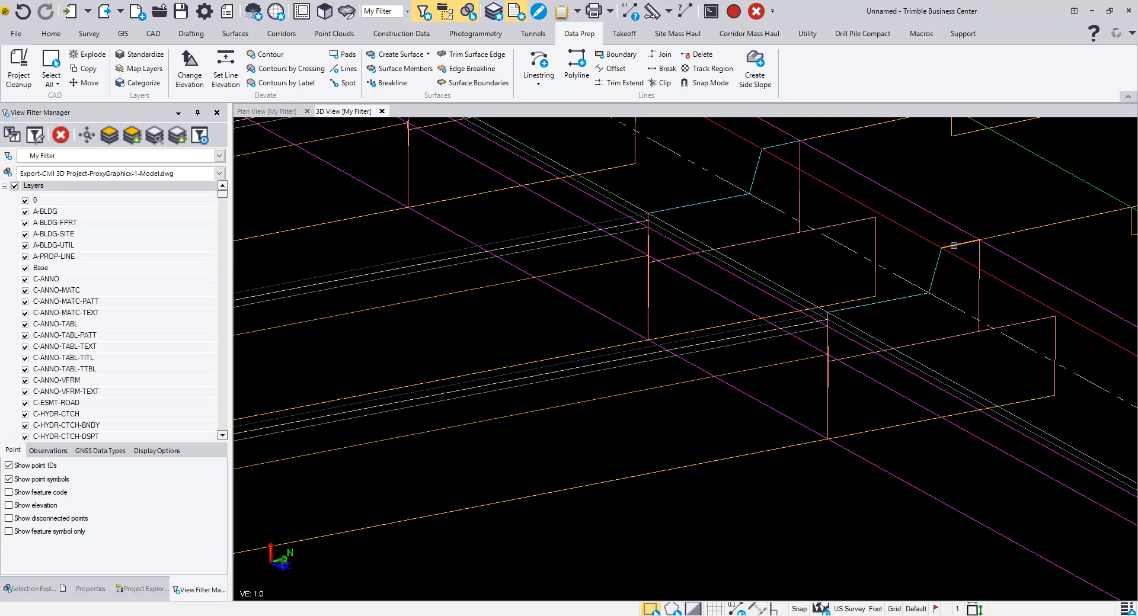
Pick a TBC-Top Links line at the curb, select all similar lines, and examine the selected links across the road intersection.
click(955, 248)
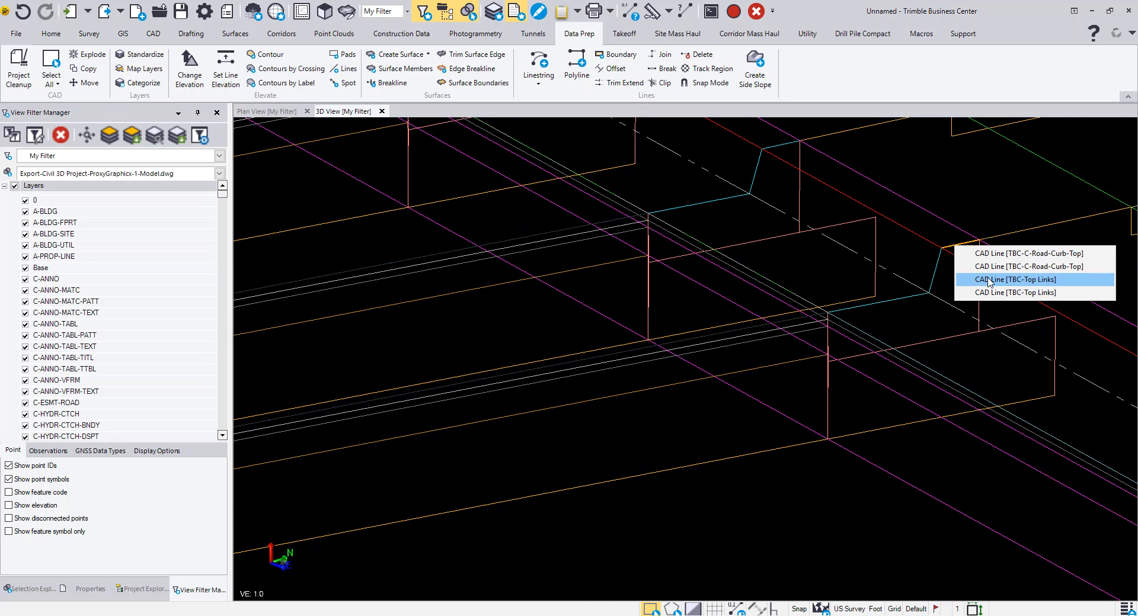
click(1021, 280)
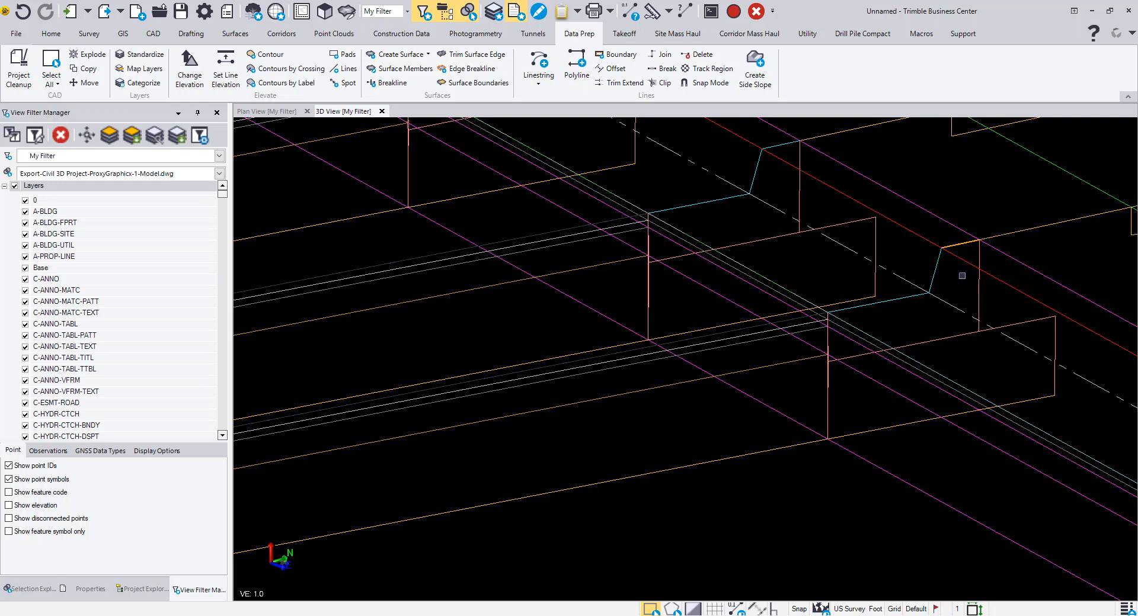
click(938, 265)
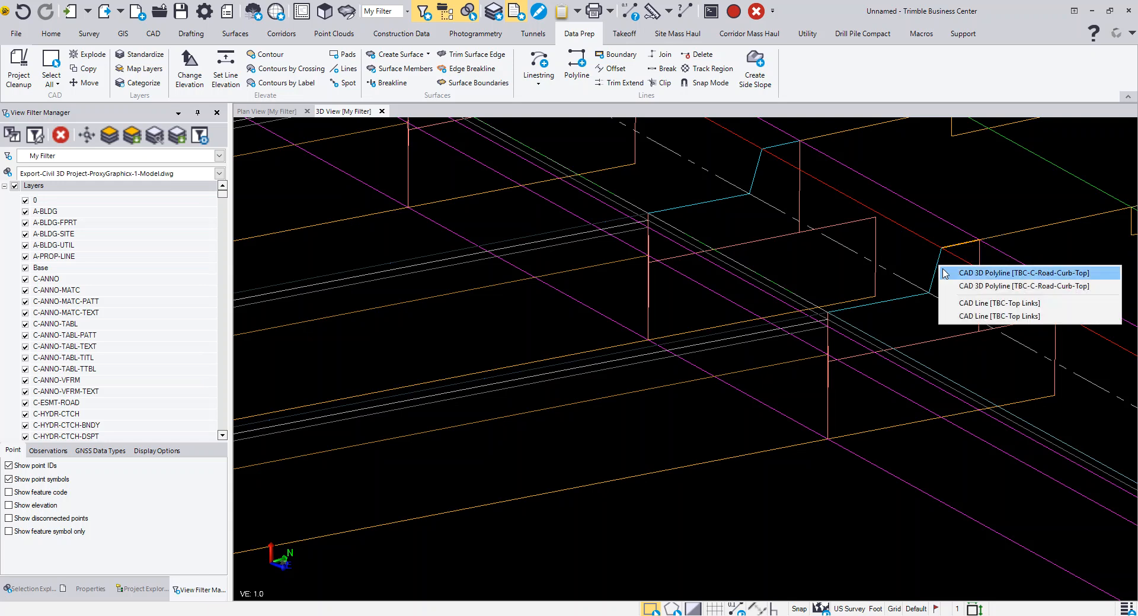
click(984, 303)
right_click(962, 287)
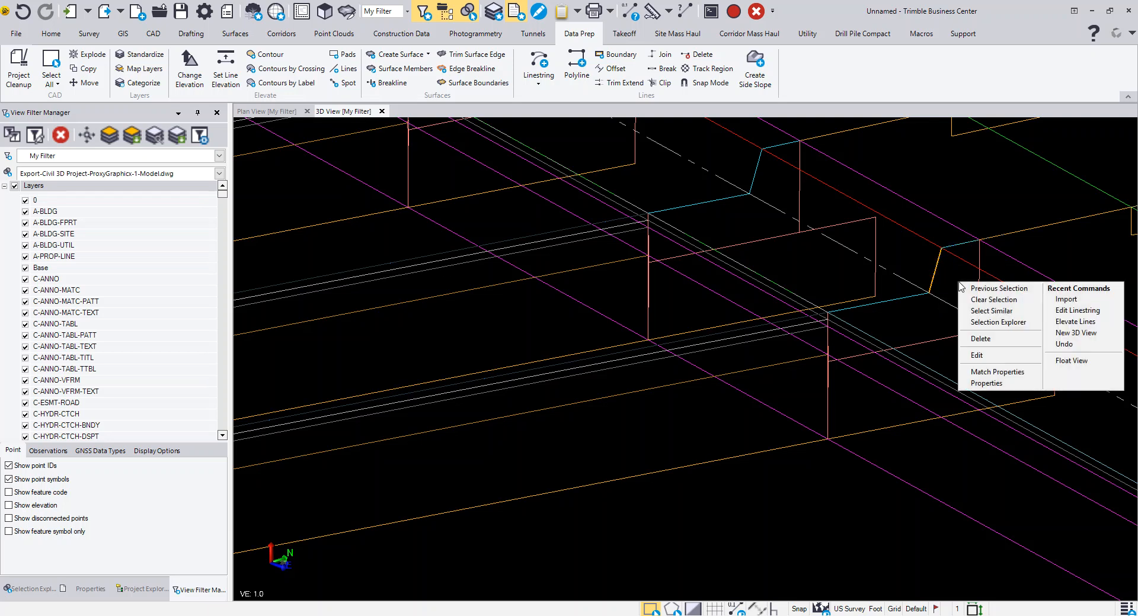
click(981, 311)
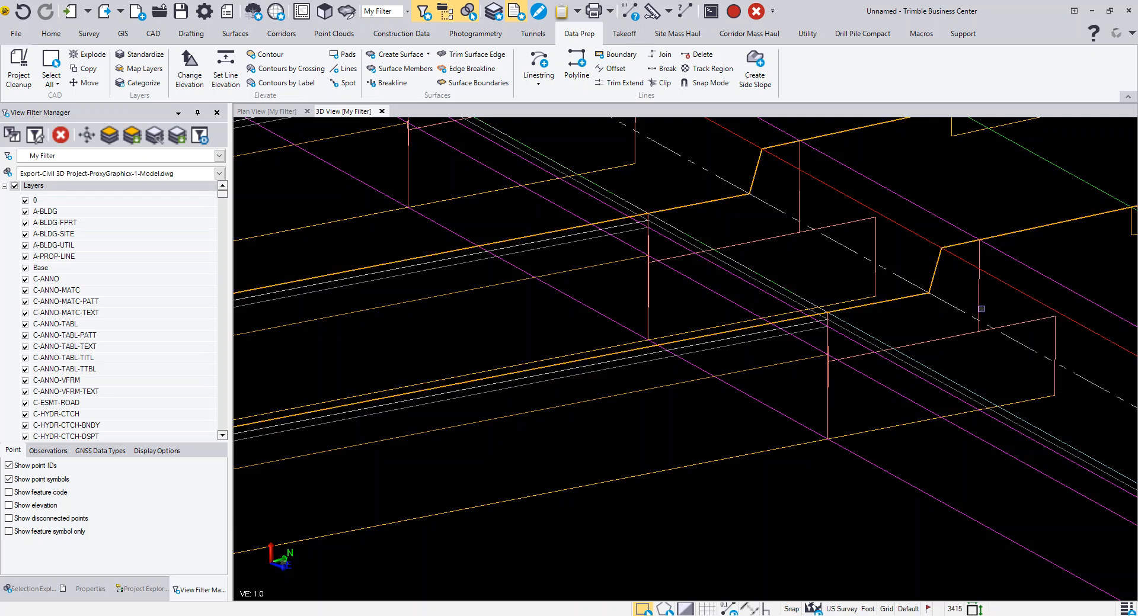
scroll(827, 319, down, 5)
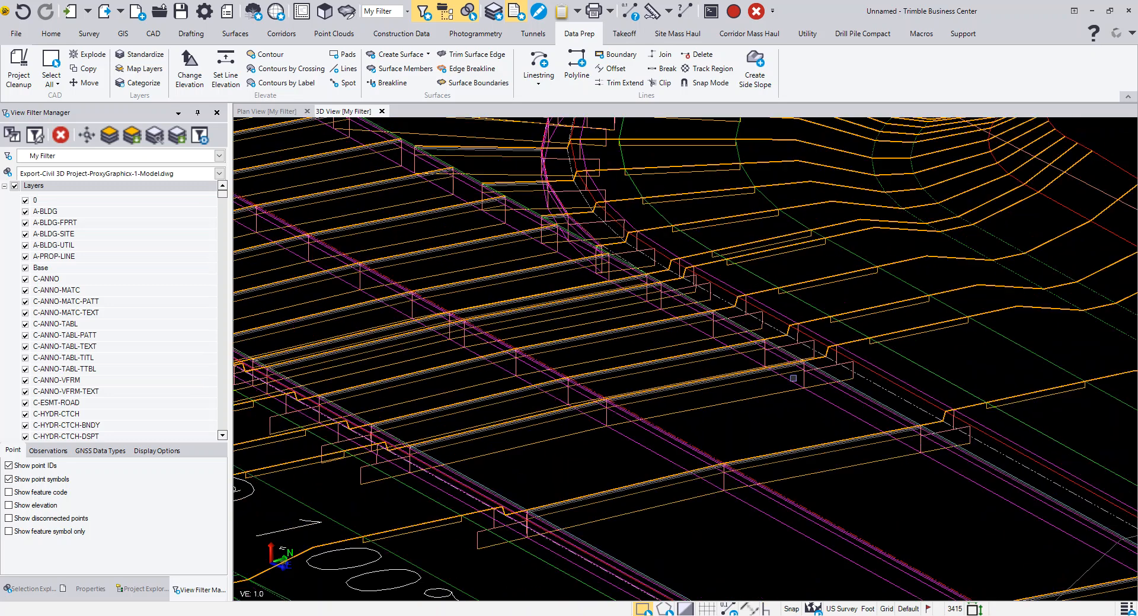
scroll(930, 338, up, 7)
scroll(868, 371, down, 8)
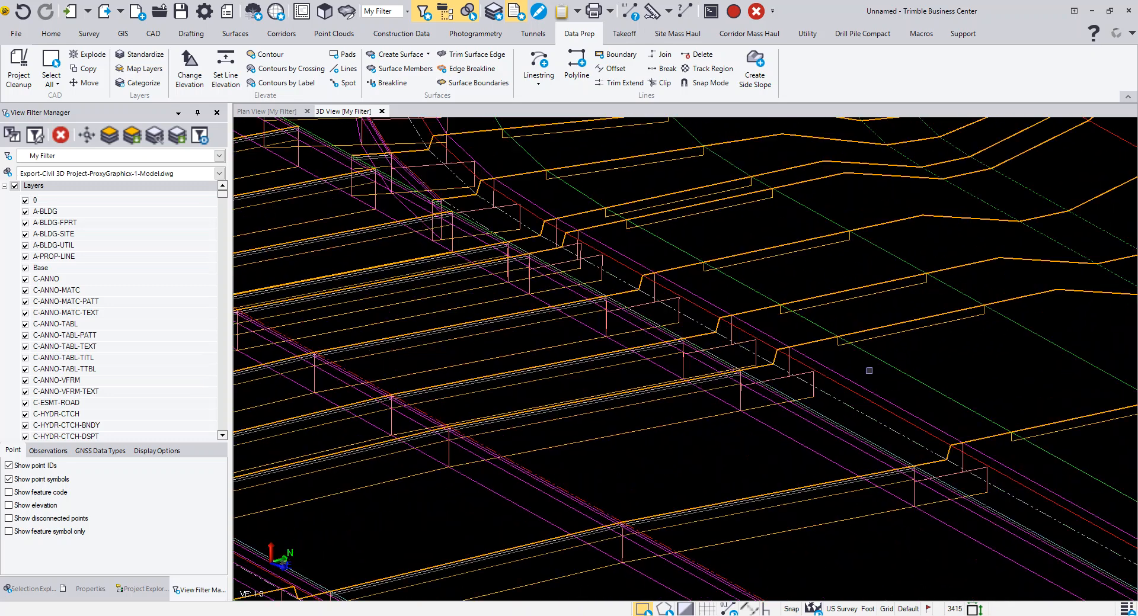
scroll(667, 440, down, 6)
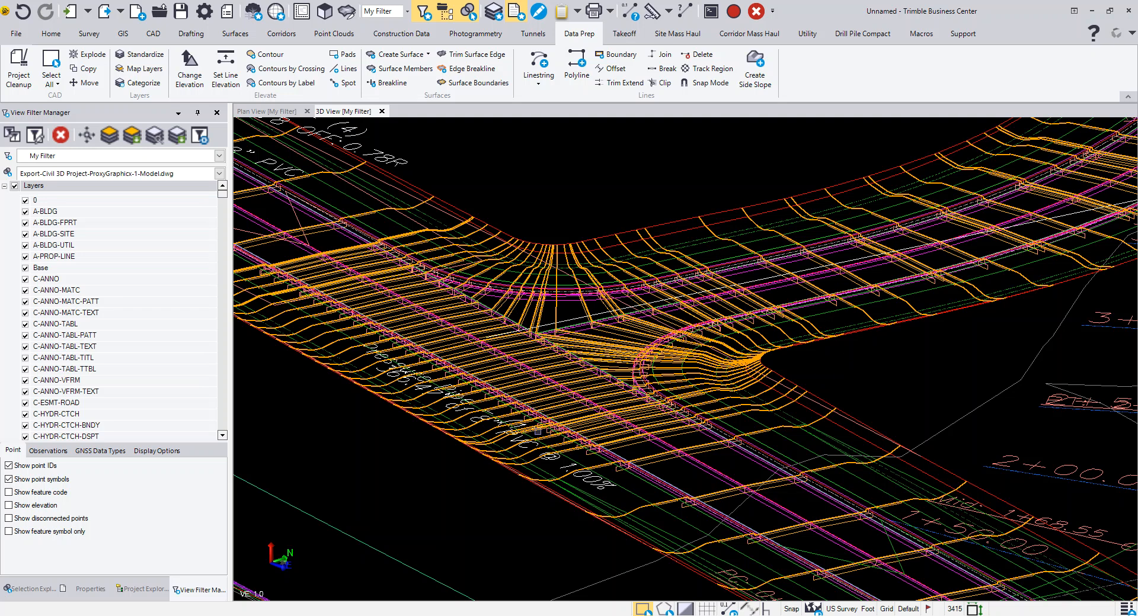
scroll(764, 492, up, 8)
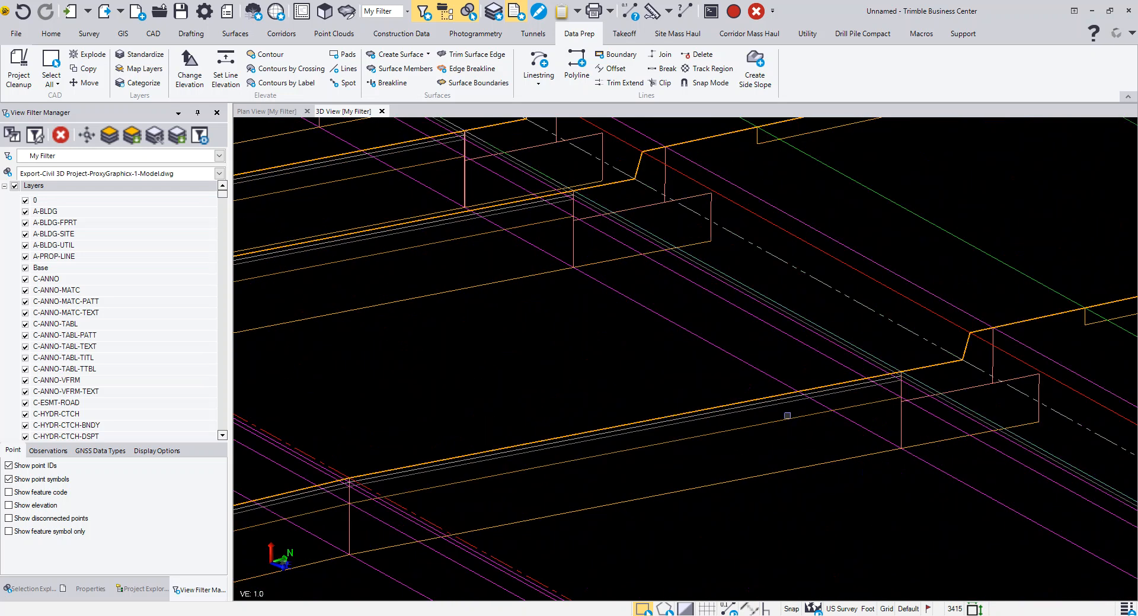
Pick a TBC-Subbase line under the road, select all similar lines to review them, and clear the selection.
scroll(761, 411, up, 2)
click(789, 516)
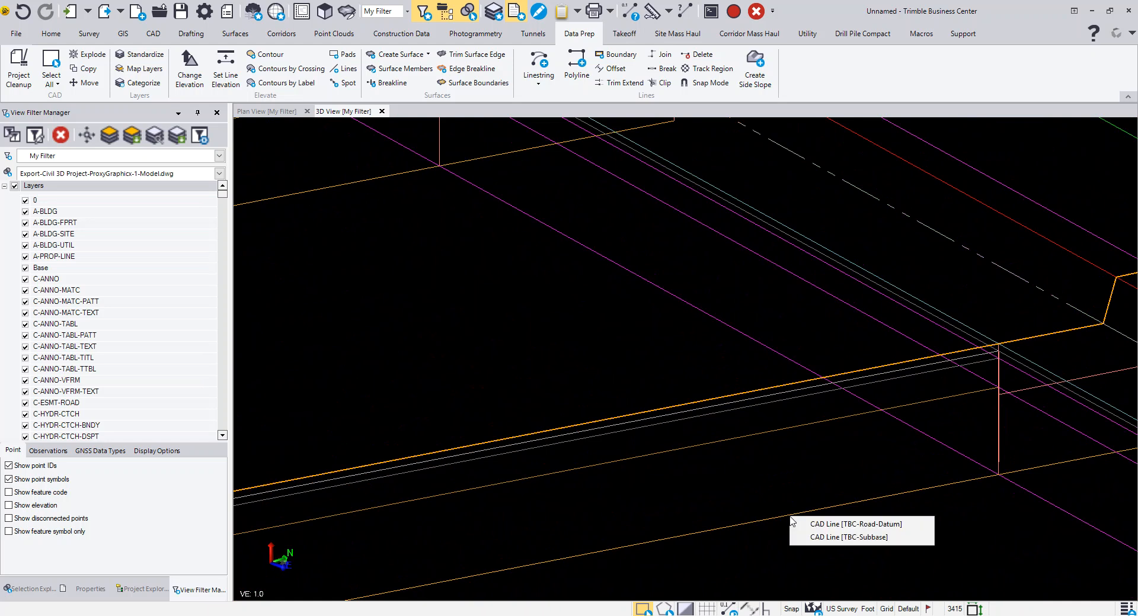
click(826, 537)
scroll(732, 471, down, 5)
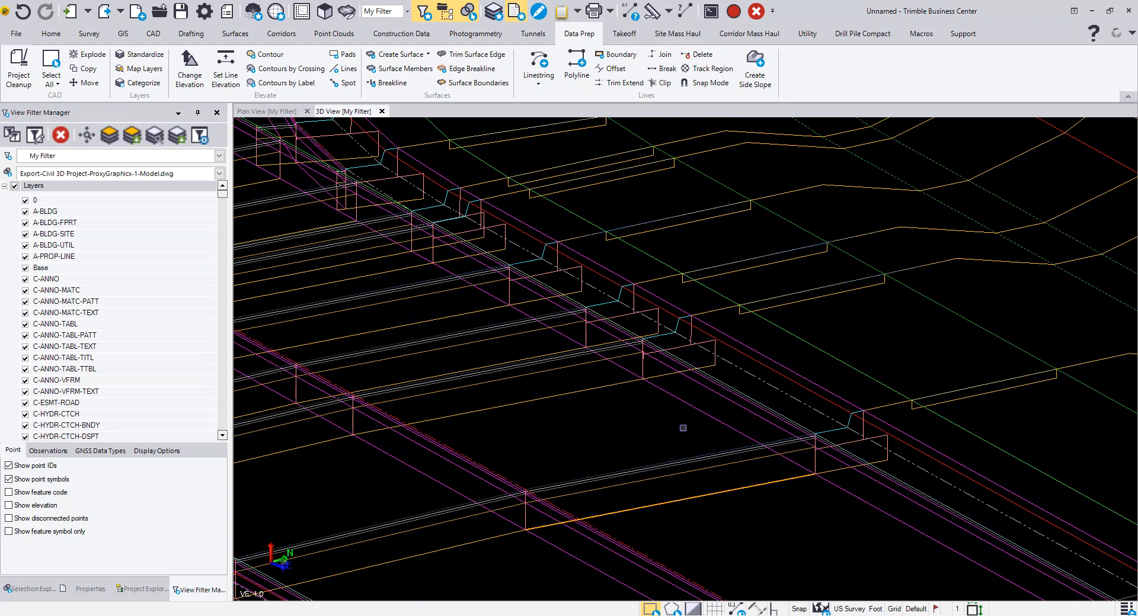
right_click(683, 427)
click(706, 458)
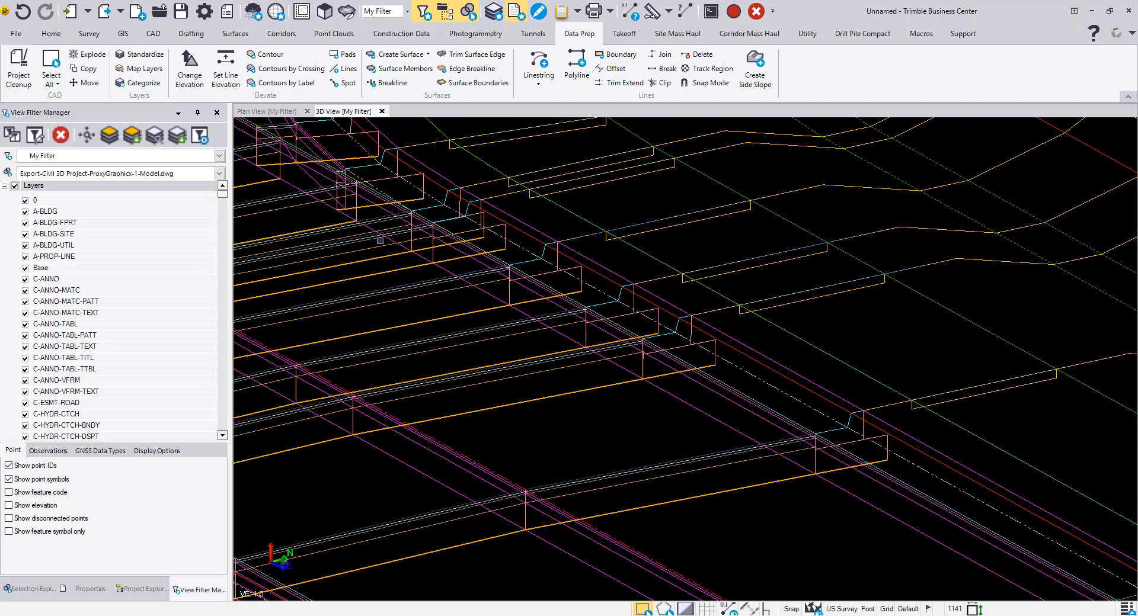
key(Escape)
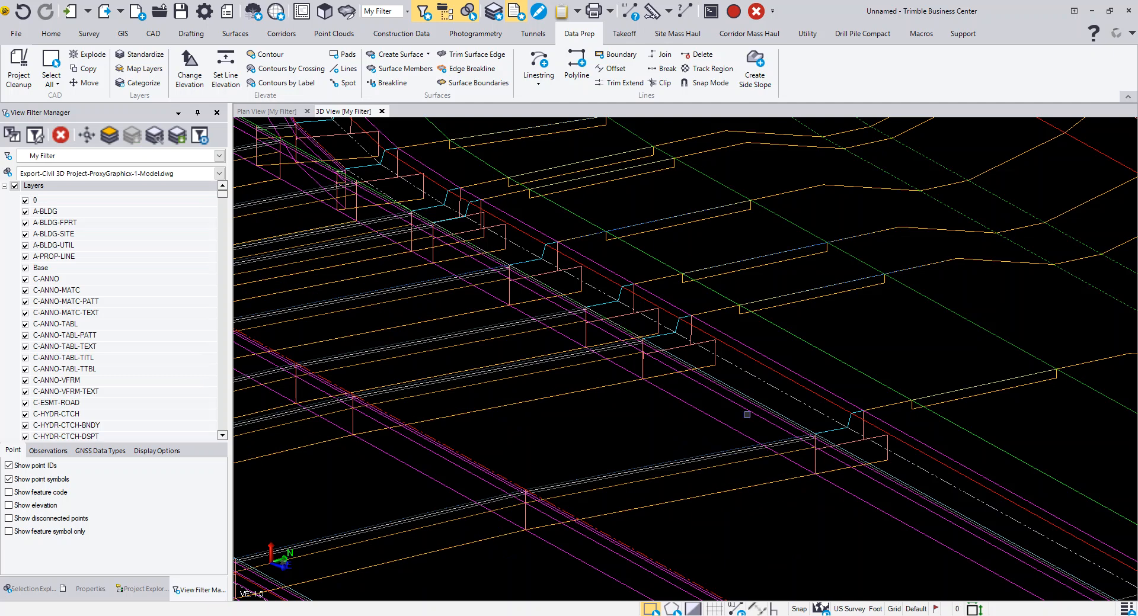
Select the longitudinal feature line along the back of curb and display its properties.
click(840, 486)
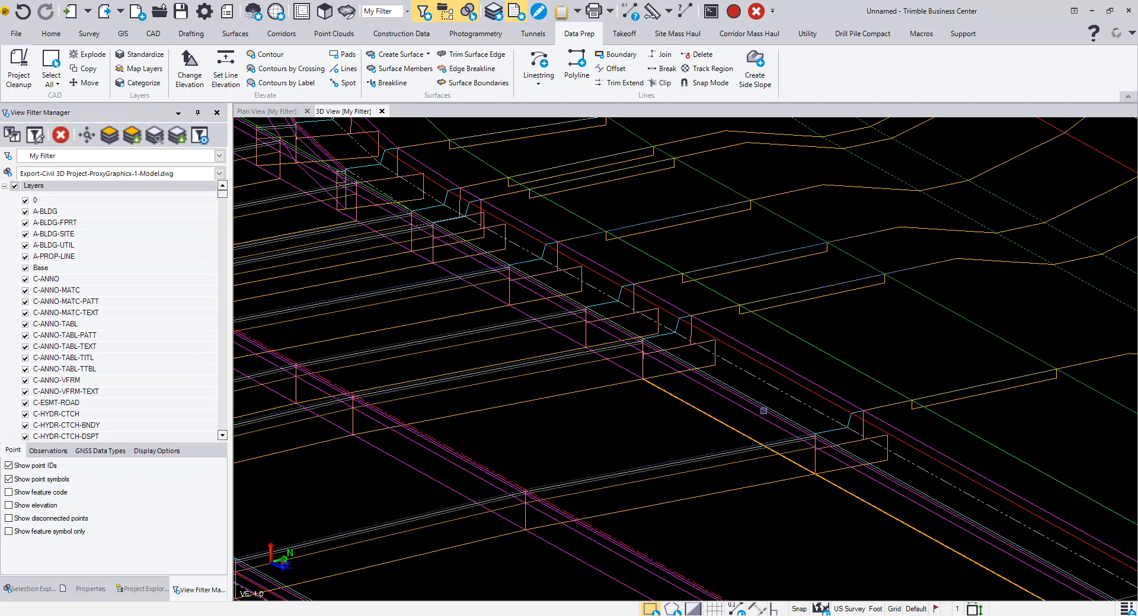
scroll(799, 407, up, 3)
click(722, 303)
click(723, 303)
right_click(723, 304)
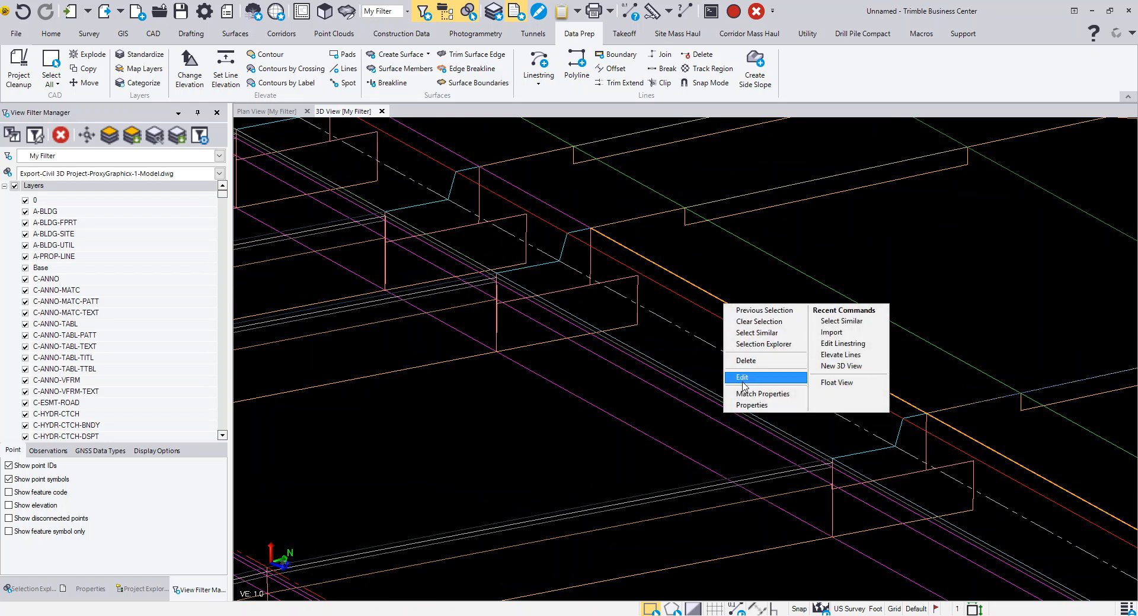
click(745, 404)
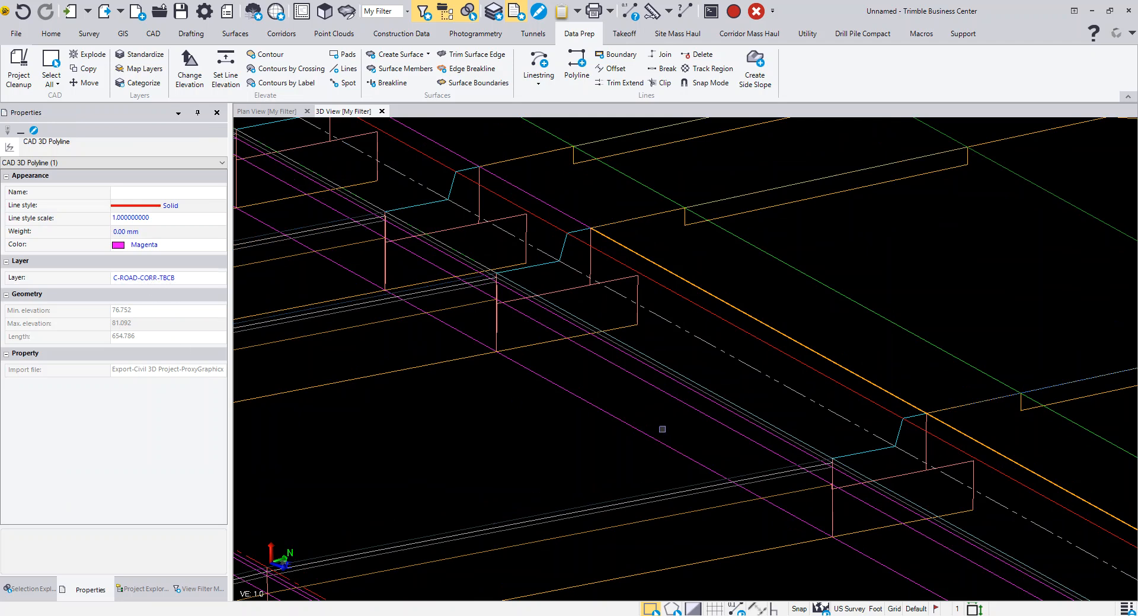
Check the layer and color properties of the sidewalk front and back feature lines and the dashed ditch lines.
scroll(662, 430, down, 3)
click(740, 345)
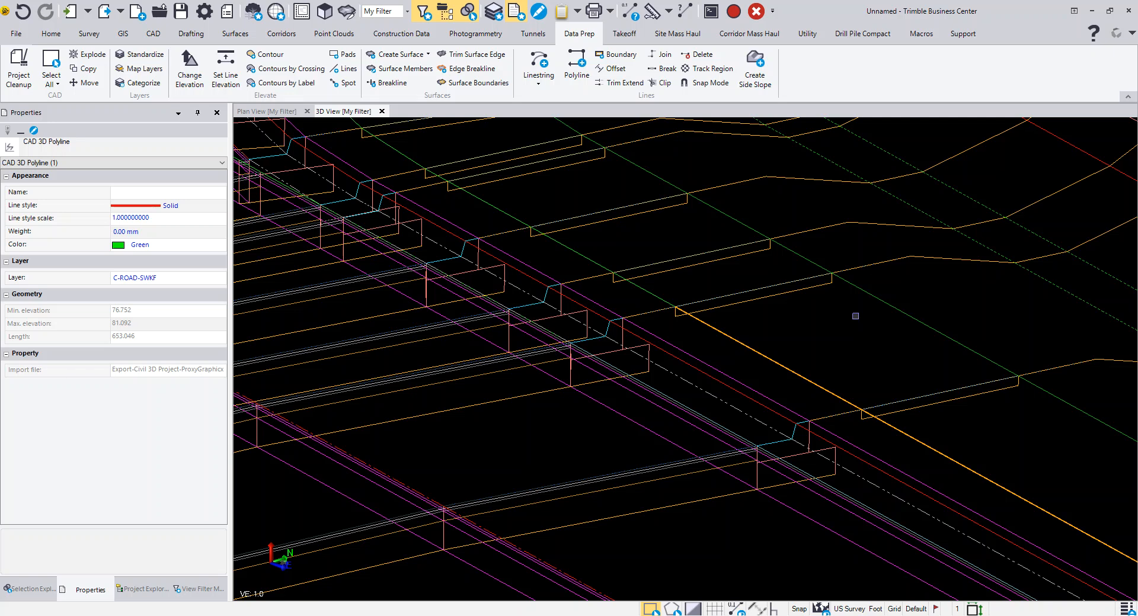
click(891, 306)
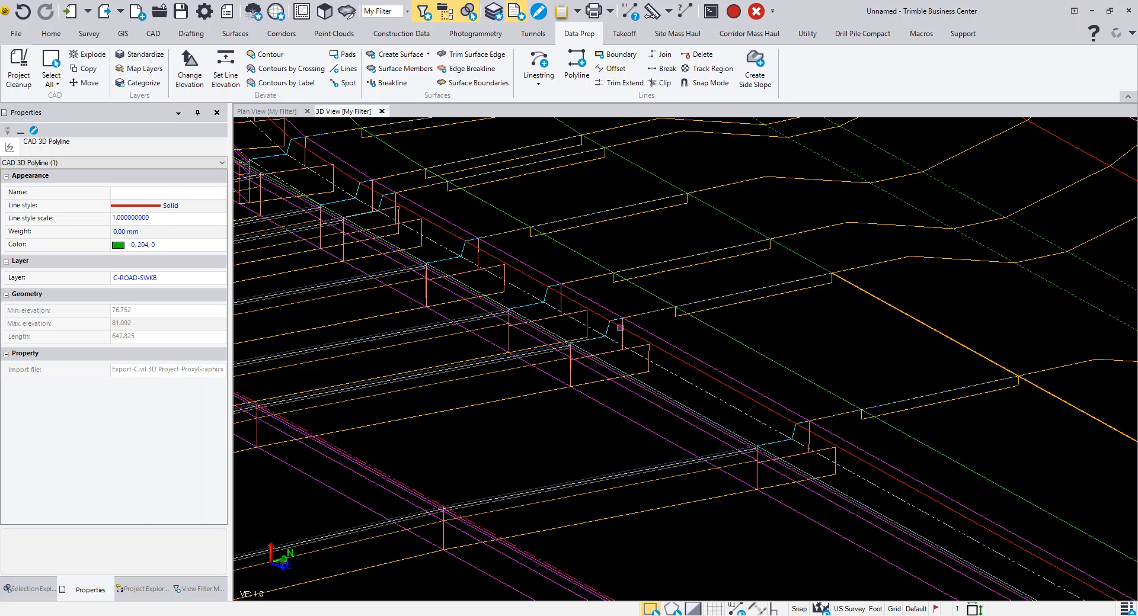
scroll(648, 451, down, 2)
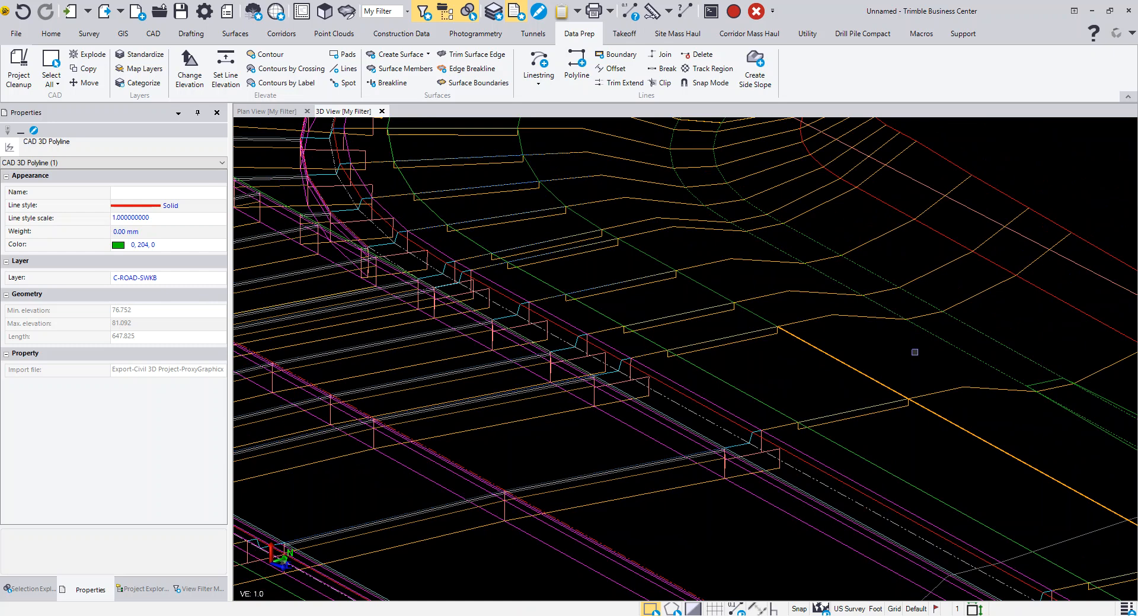
click(934, 336)
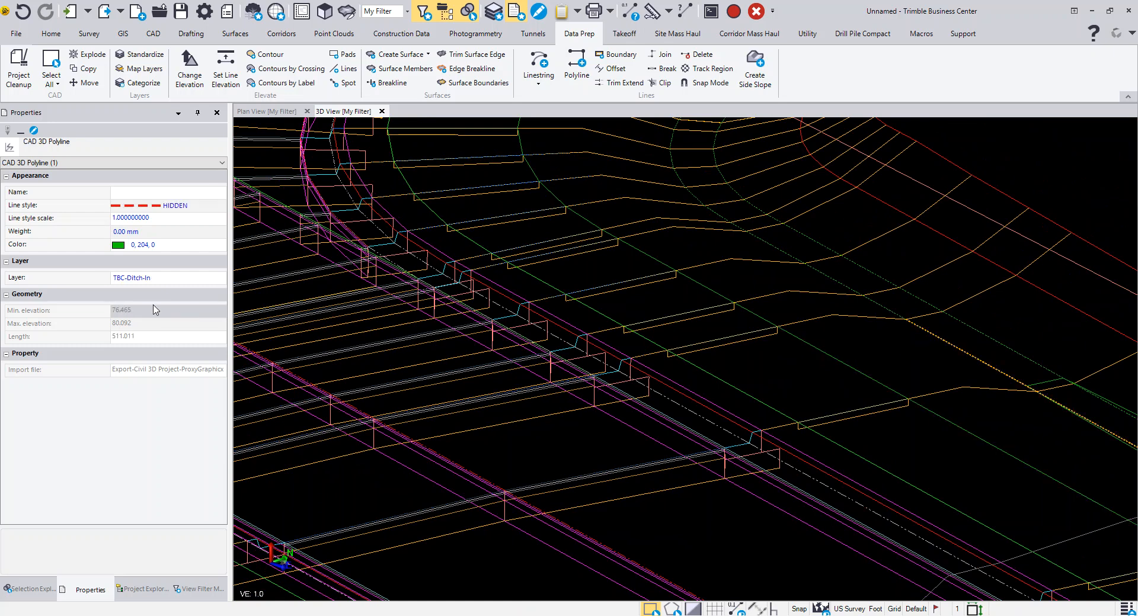
click(975, 330)
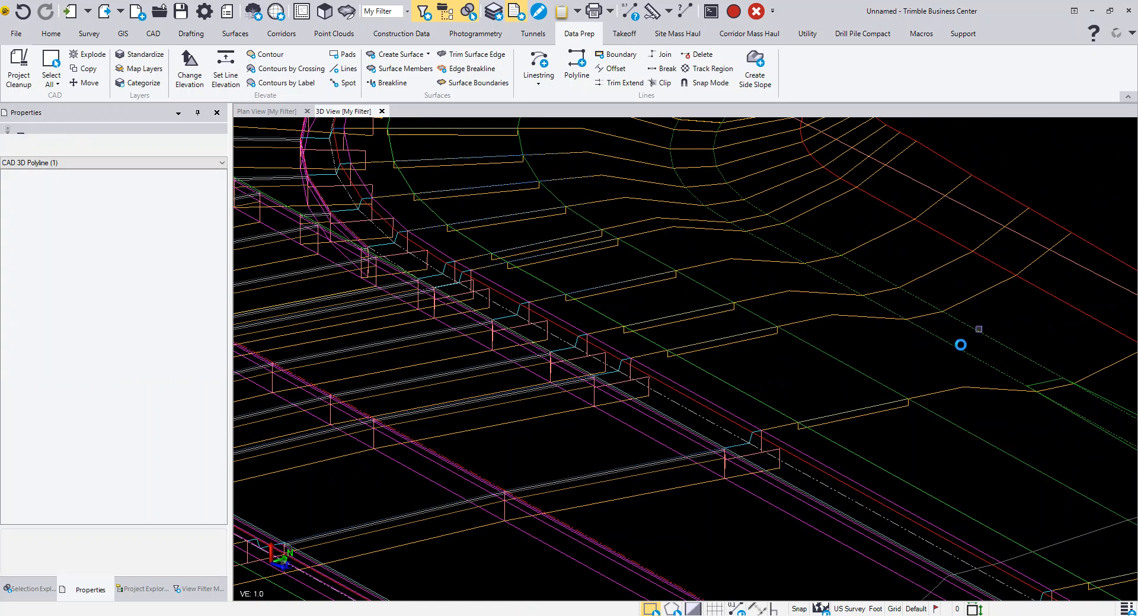
Examine the ditch feature lines and corridor cross-section links in 3D along both sides of the road.
middle_drag(1000, 358, 933, 502)
right_drag(844, 537, 802, 557)
middle_drag(802, 558, 609, 364)
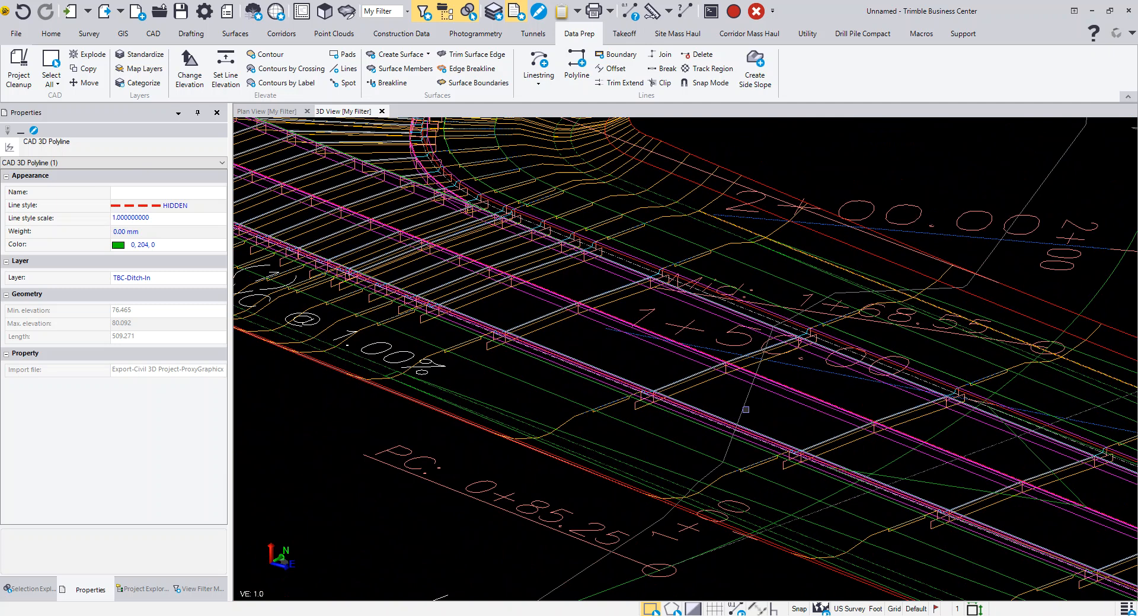
right_drag(734, 429, 560, 416)
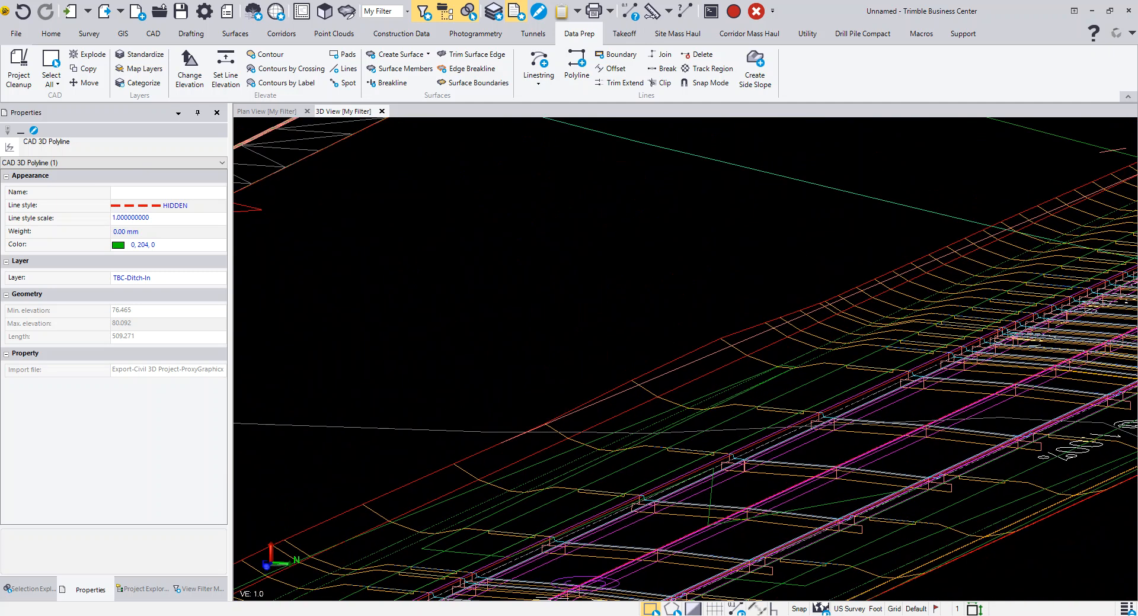
scroll(578, 308, up, 5)
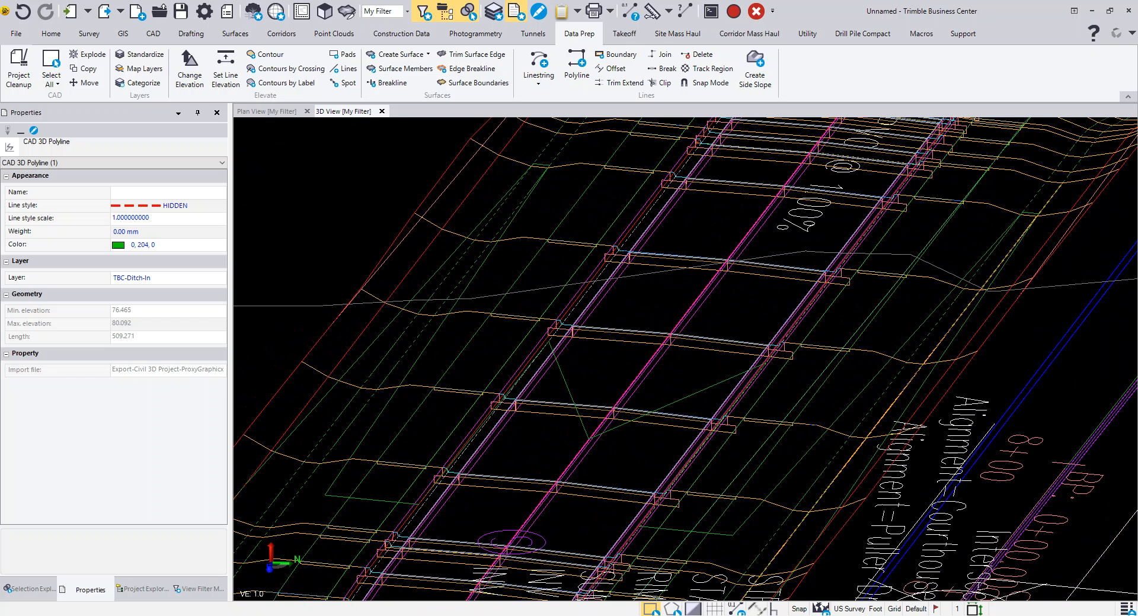
Switch to Civil 3D and list the drawing's code set styles under the general multipurpose styles, locating All Codes.
click(738, 580)
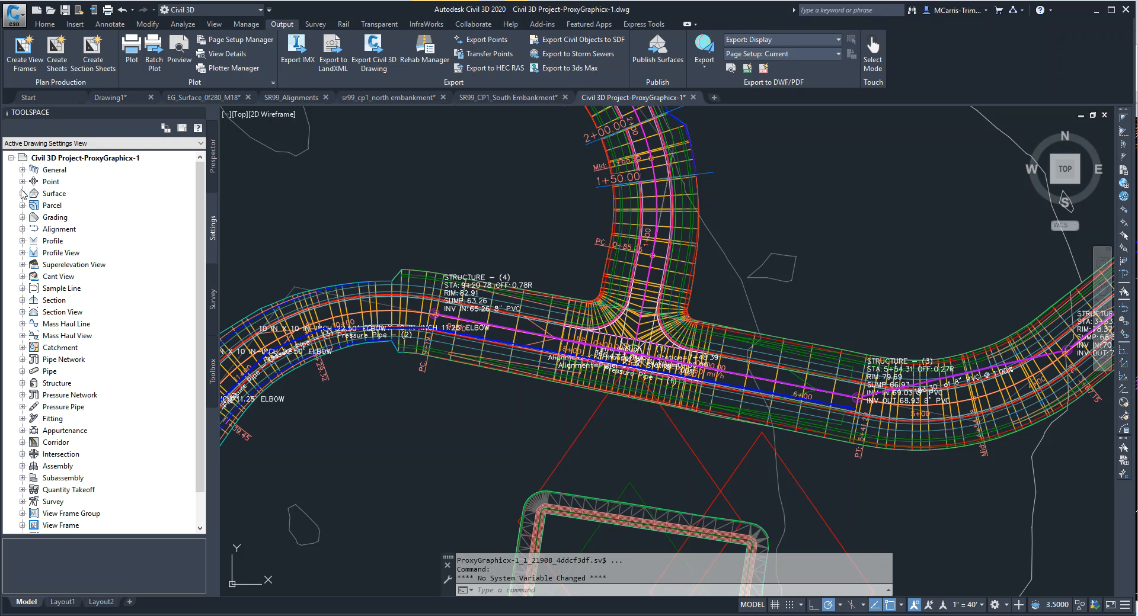
click(22, 170)
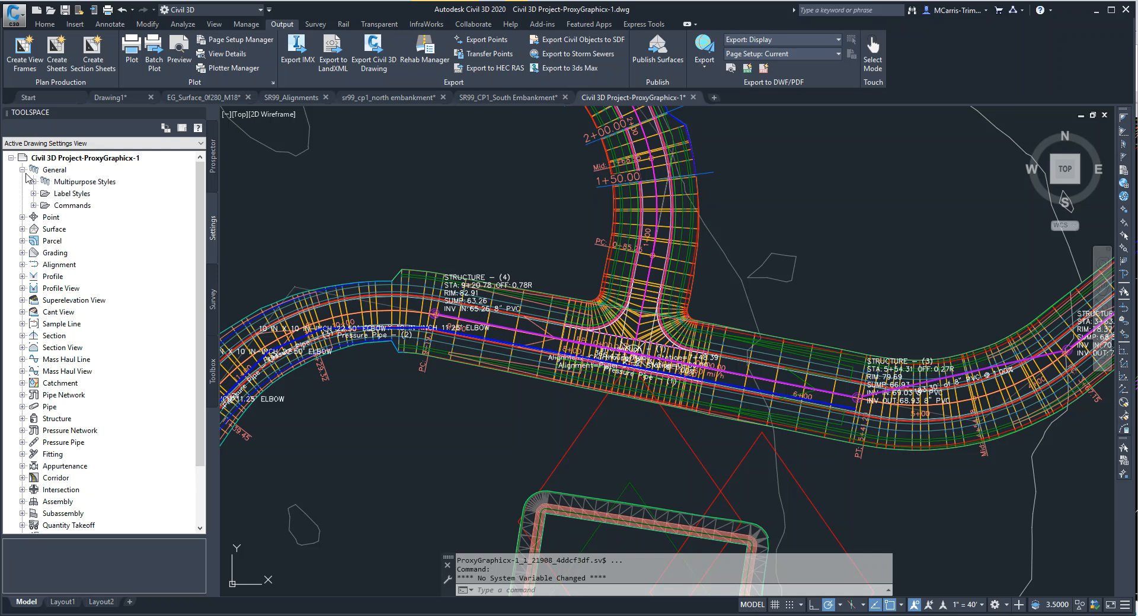
click(33, 182)
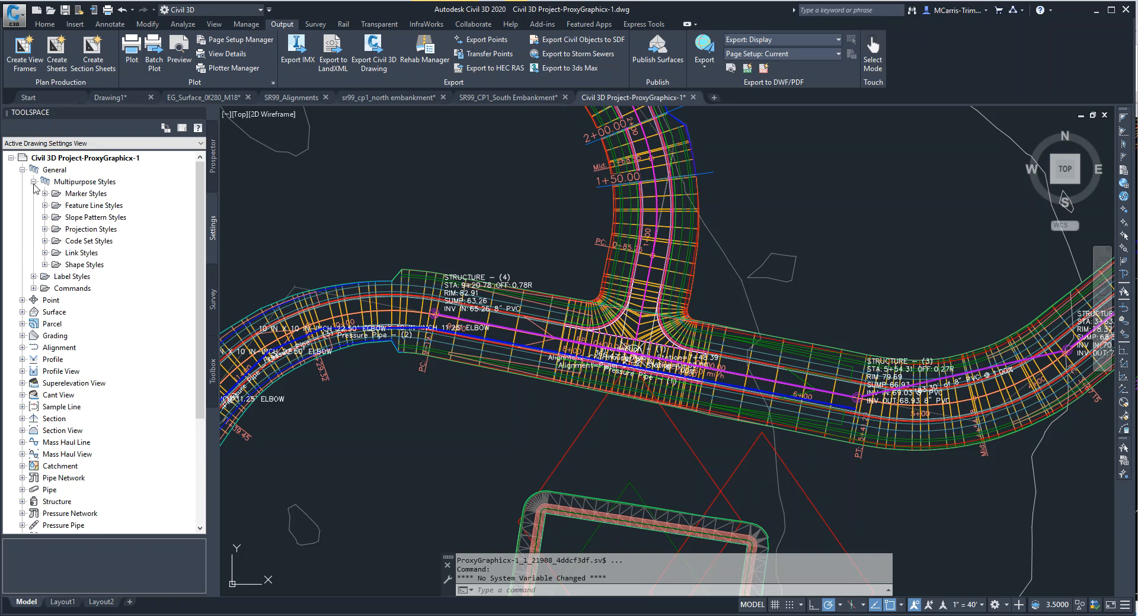
click(46, 240)
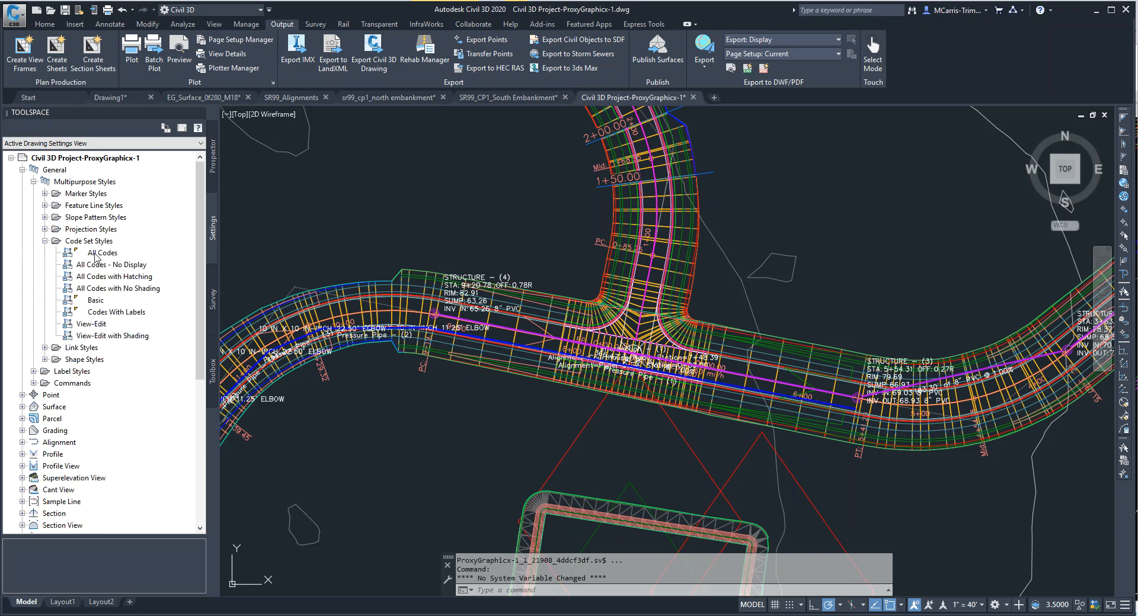
mouse_move(96, 256)
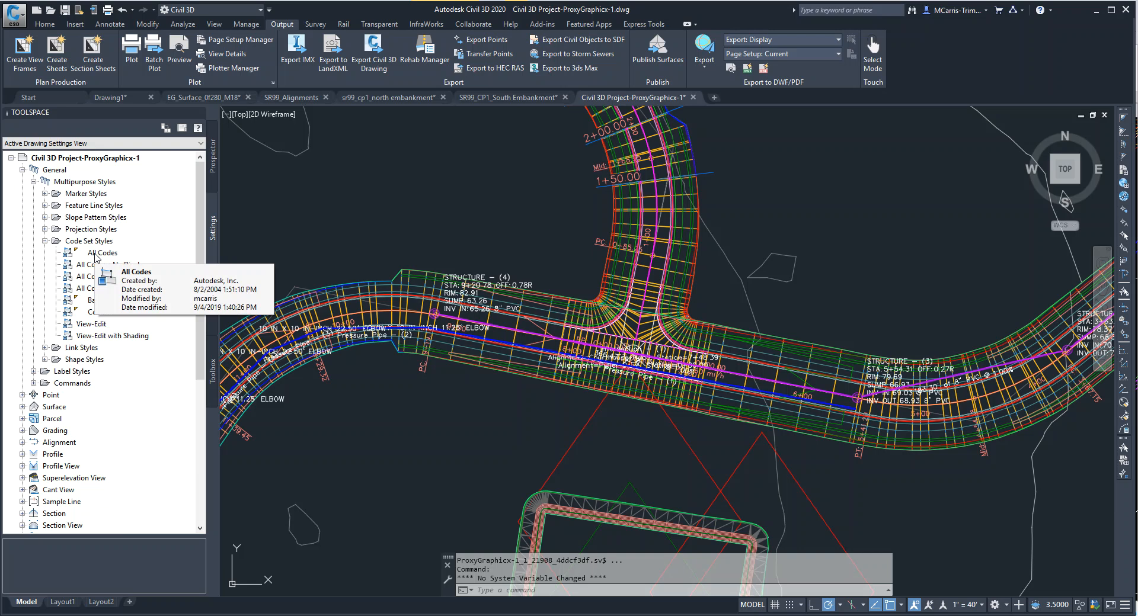
mouse_move(464, 342)
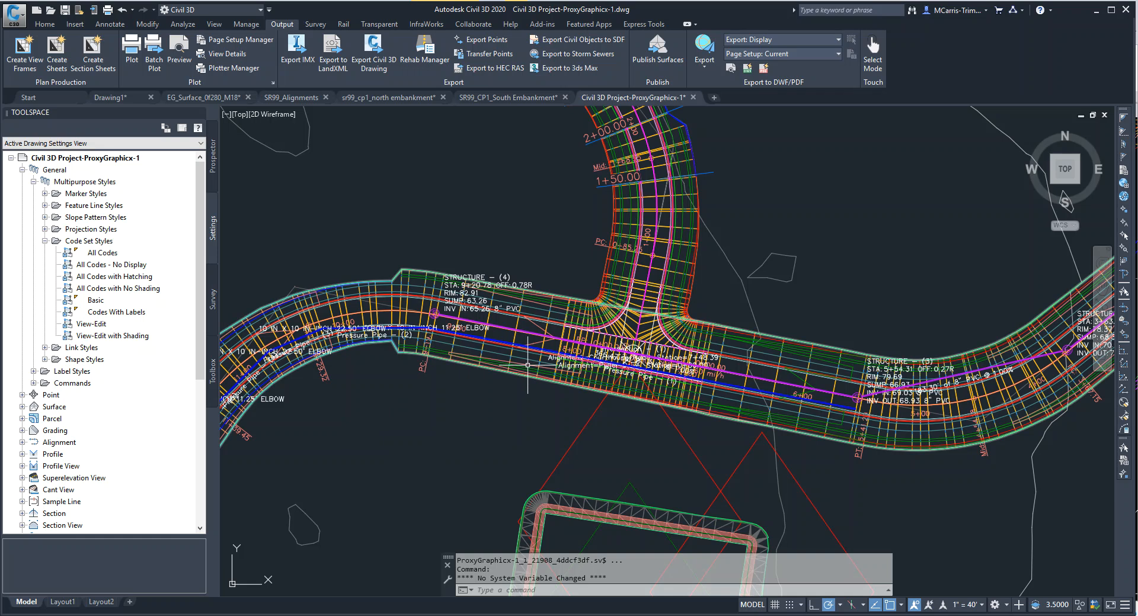